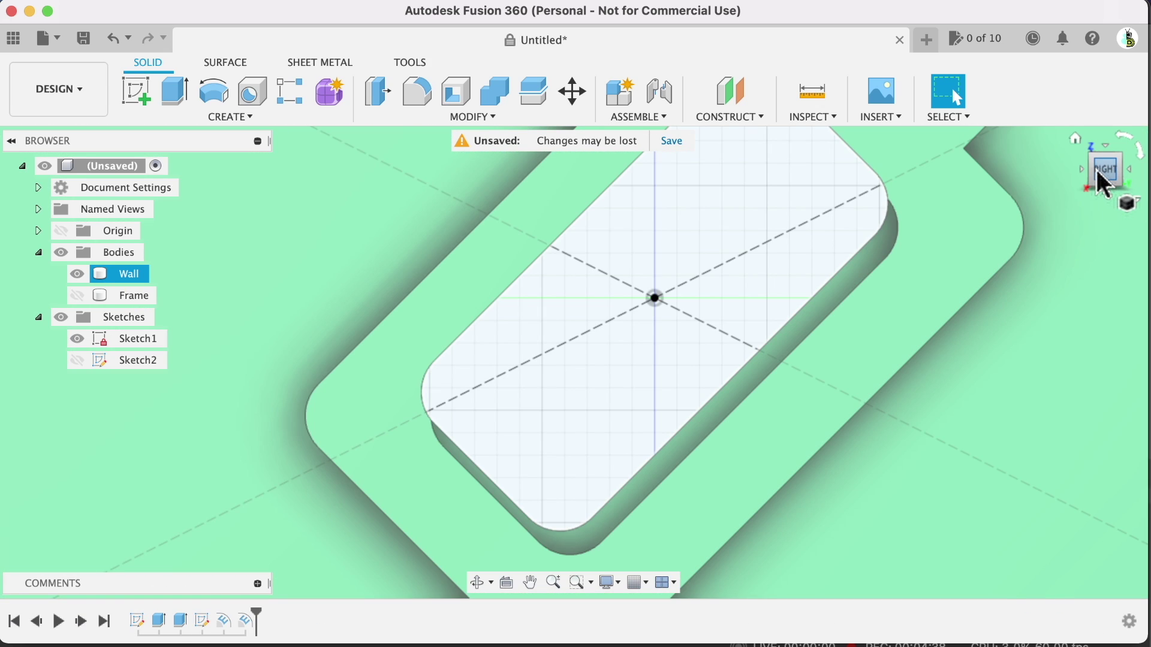
# Create a section analysis across the wall's angled slot, offset 4.50 mm from its upper end face, with Sketch1 hidden
pyautogui.moveTo(1089, 170); pyautogui.dragTo(1129, 183)
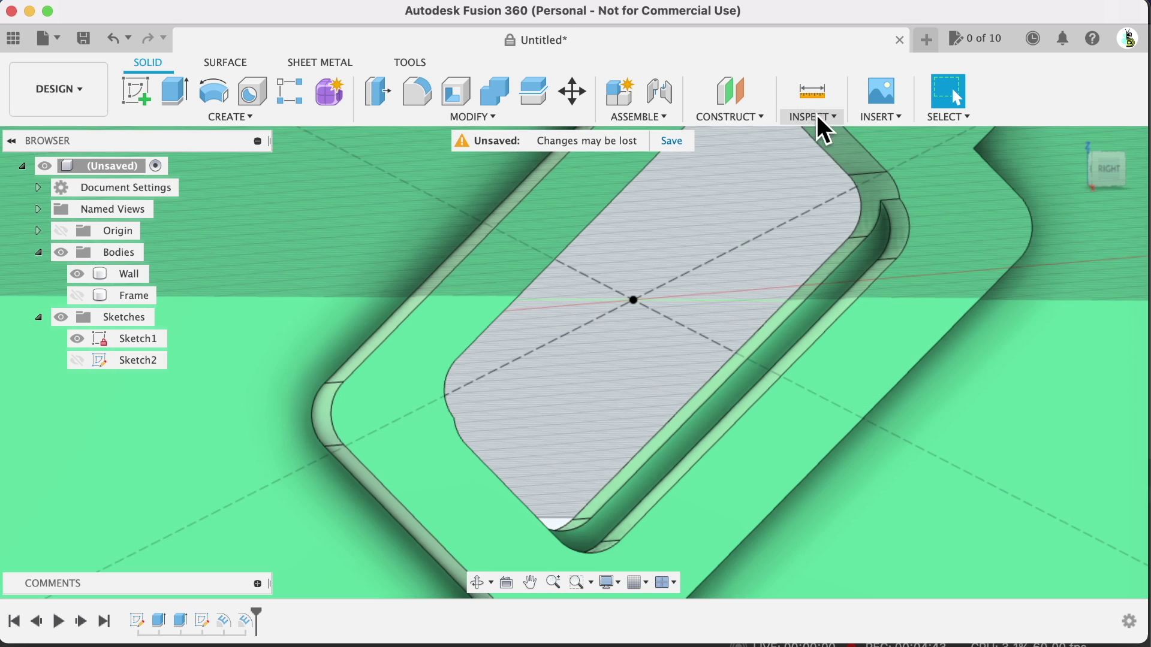
pyautogui.click(817, 116)
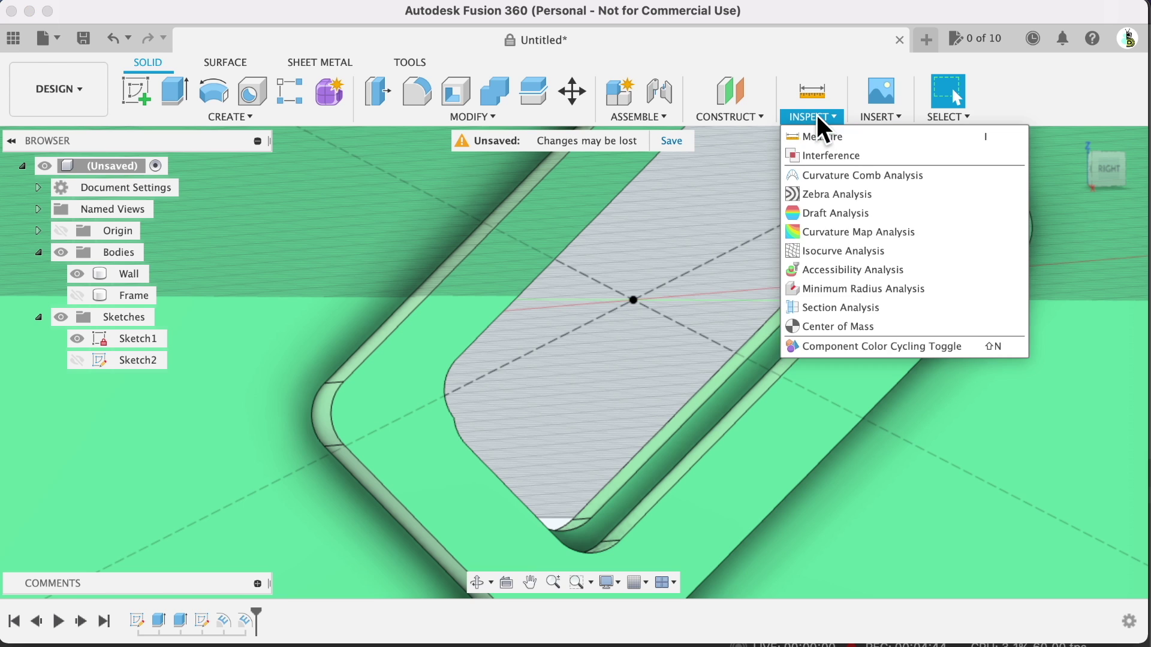
pyautogui.click(857, 305)
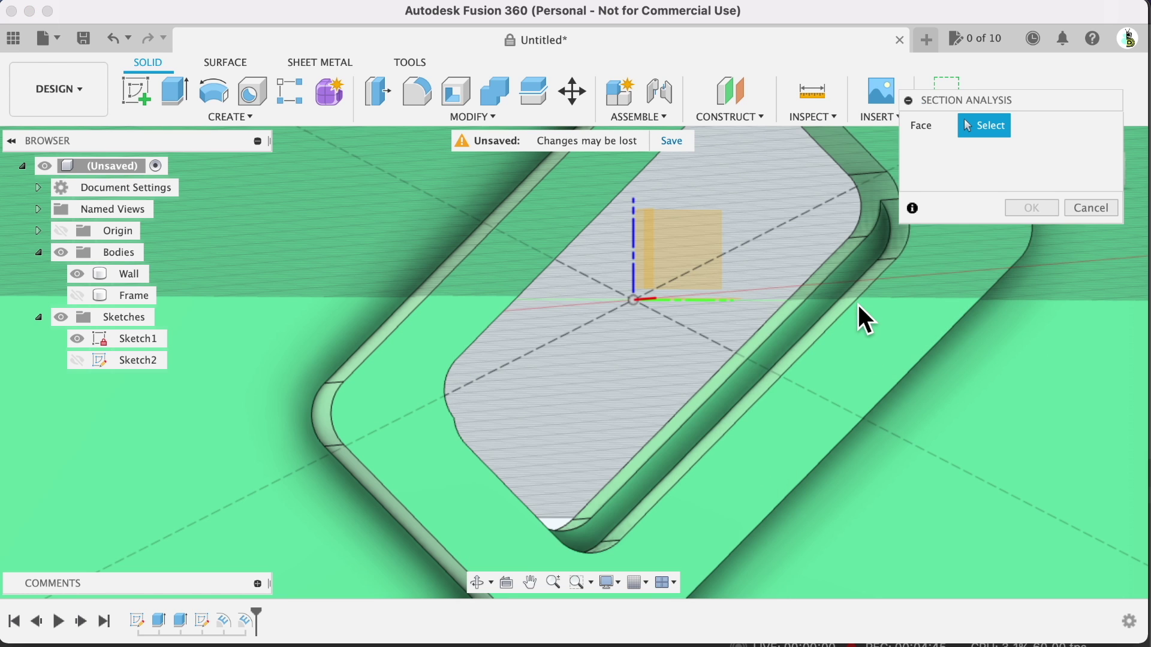
pyautogui.click(834, 150)
pyautogui.moveTo(797, 185); pyautogui.dragTo(682, 357)
pyautogui.click(77, 340)
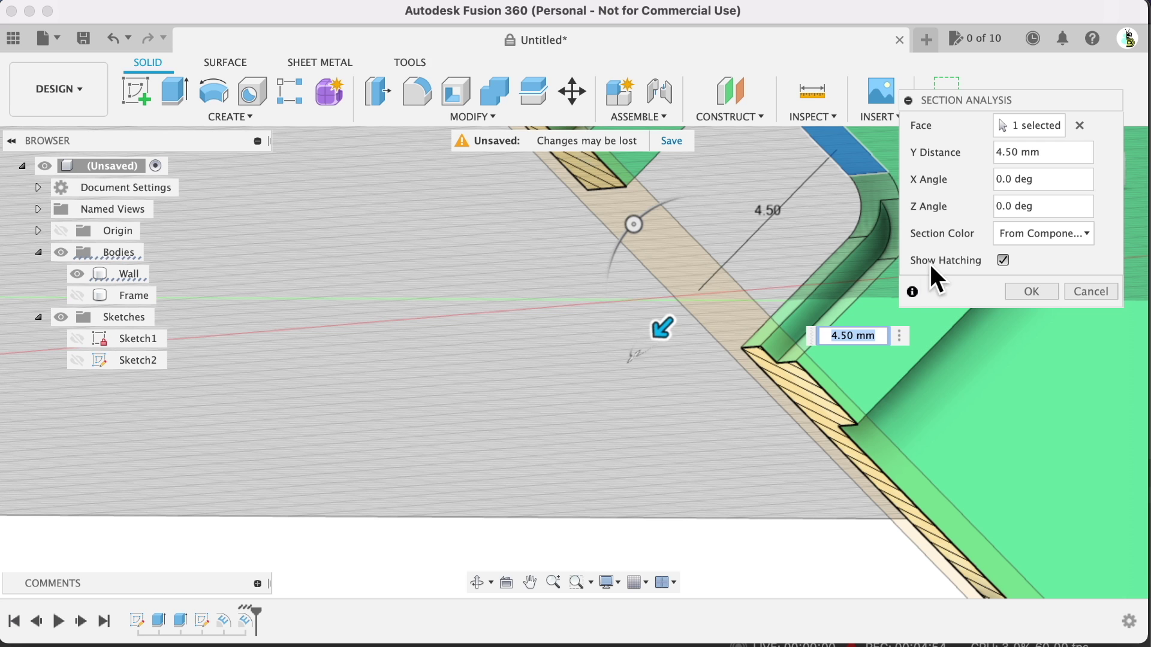
pyautogui.click(1027, 290)
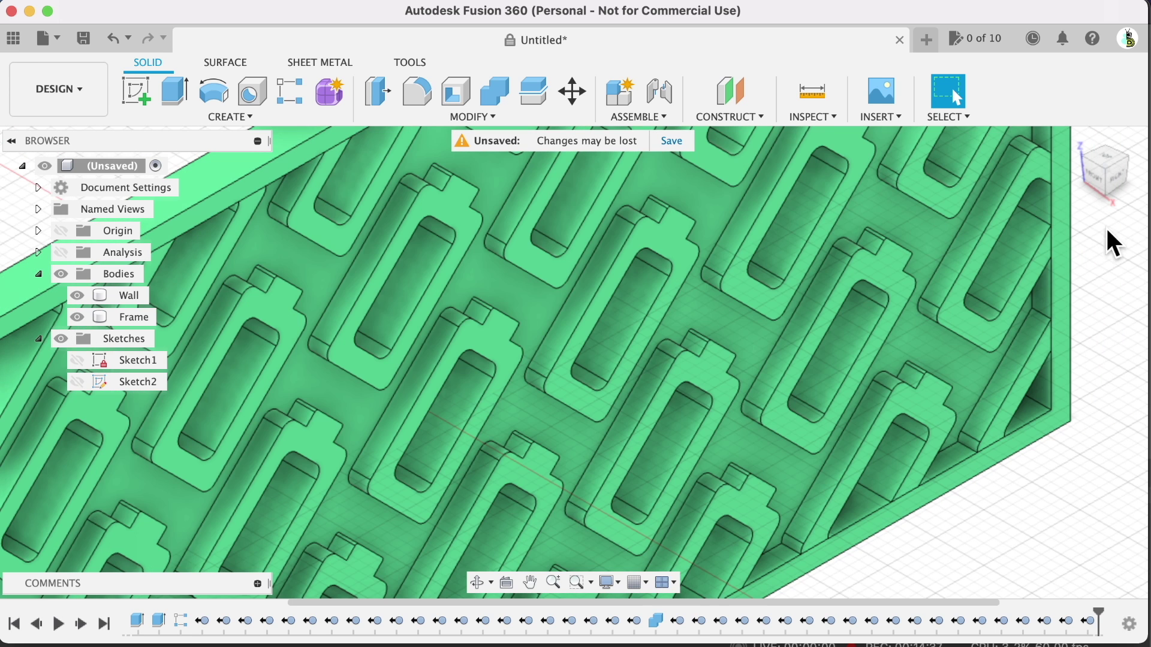
pyautogui.moveTo(1112, 179)
pyautogui.mouseDown()
pyautogui.moveTo(1076, 181)
pyautogui.moveTo(1064, 215)
pyautogui.moveTo(1061, 189)
pyautogui.moveTo(978, 218)
pyautogui.mouseUp()
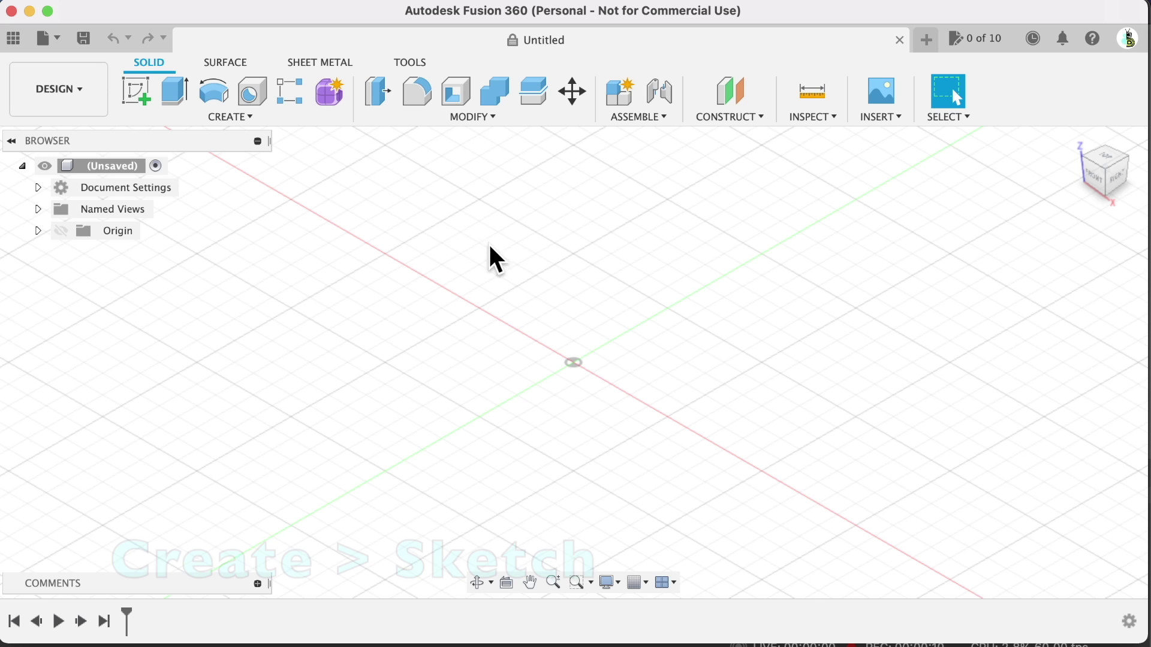
# Start a sketch on the vertical YZ plane and draw a center rectangle at the origin, 65 mm high and 130 mm wide
pyautogui.click(133, 95)
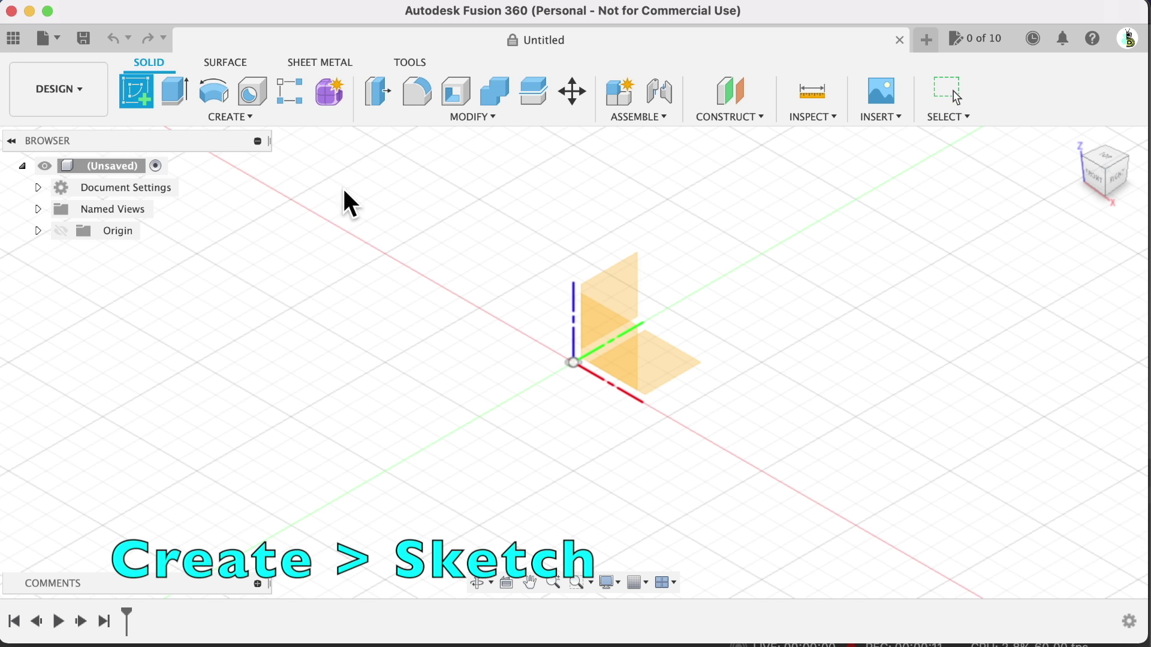
pyautogui.click(624, 286)
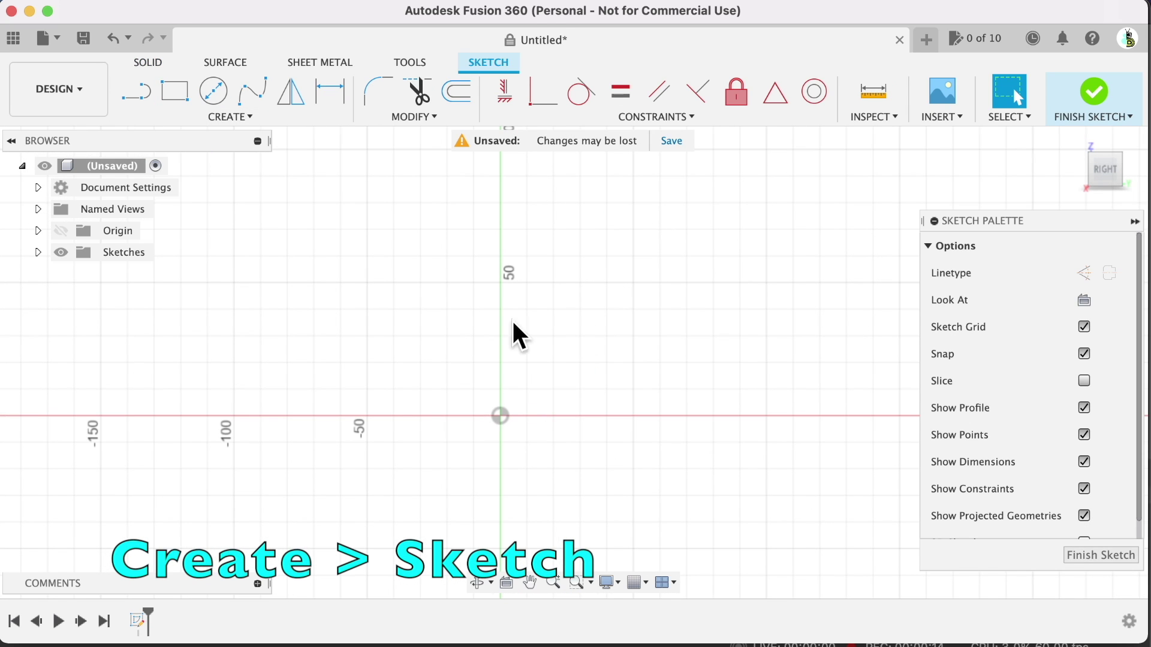
pyautogui.click(174, 91)
pyautogui.click(1083, 299)
pyautogui.click(501, 415)
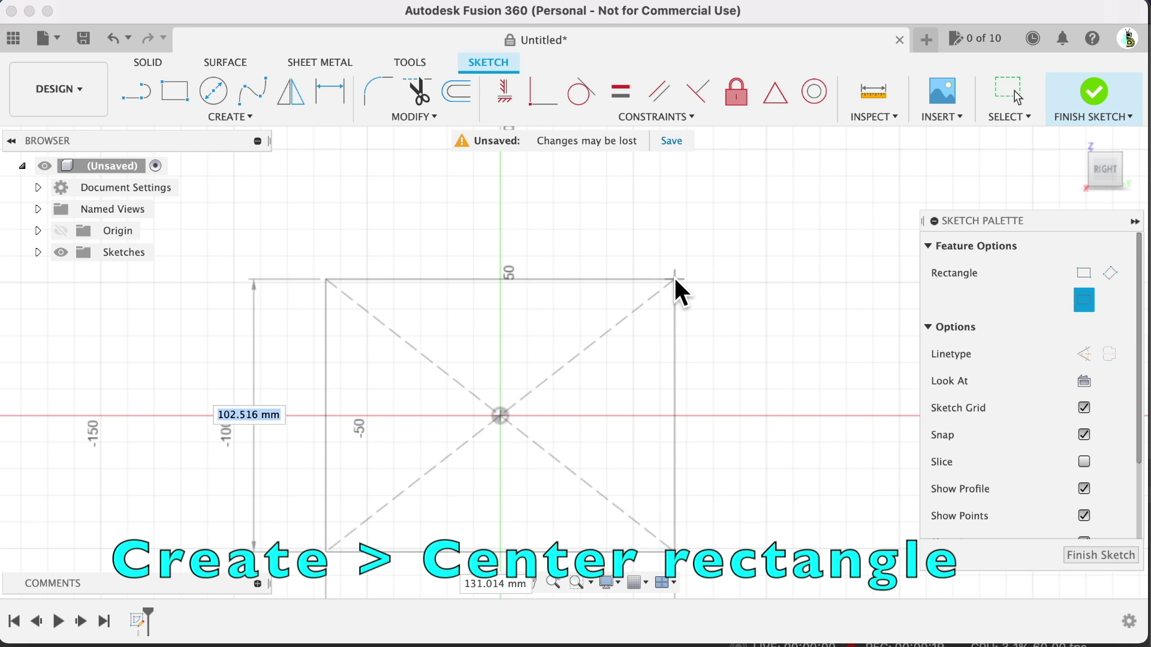
pyautogui.write('65')
pyautogui.press('Tab')
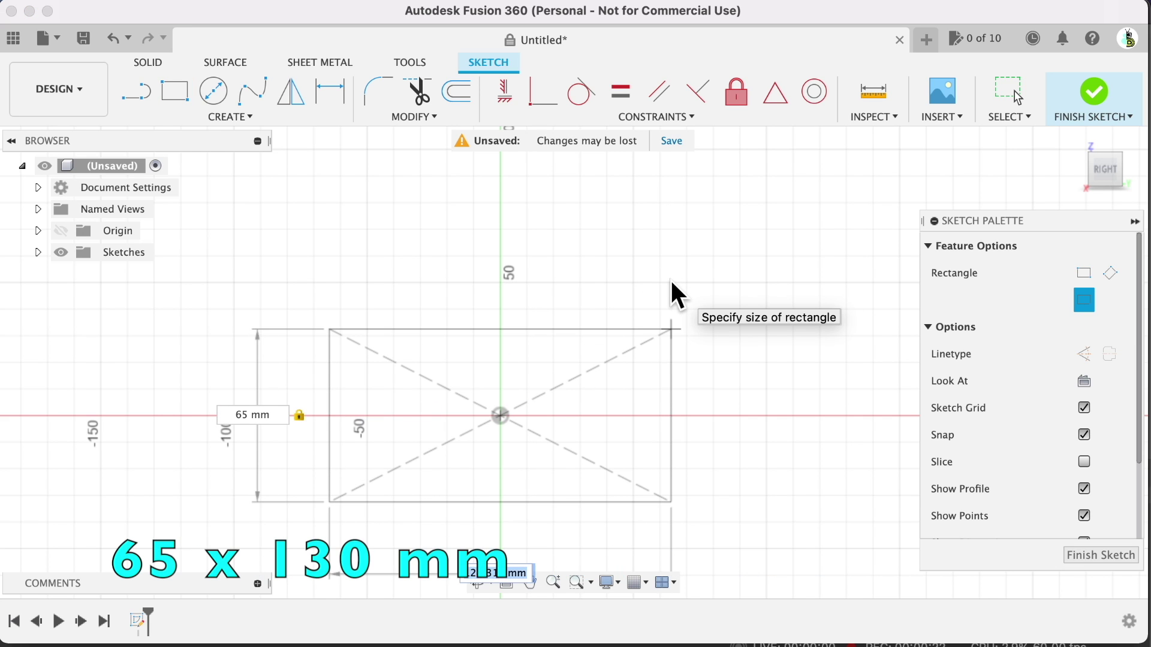
pyautogui.write('130')
pyautogui.press('Return')
pyautogui.press('Escape')
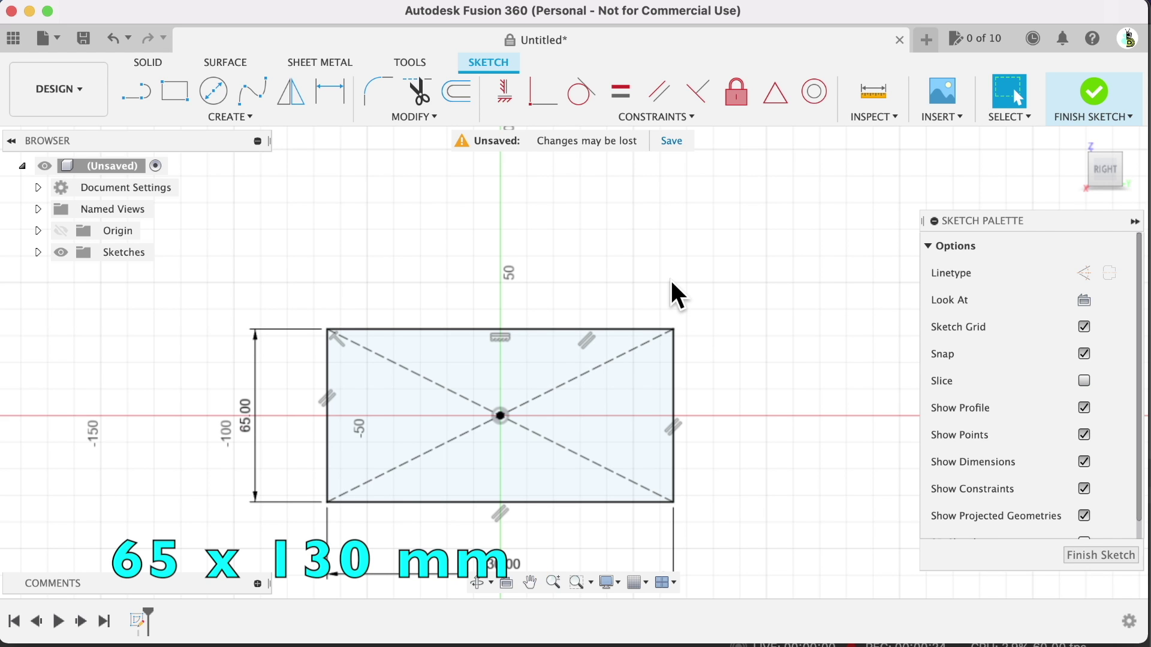
# Offset the rectangle's outline inward with an offset of -2 mm
pyautogui.click(451, 90)
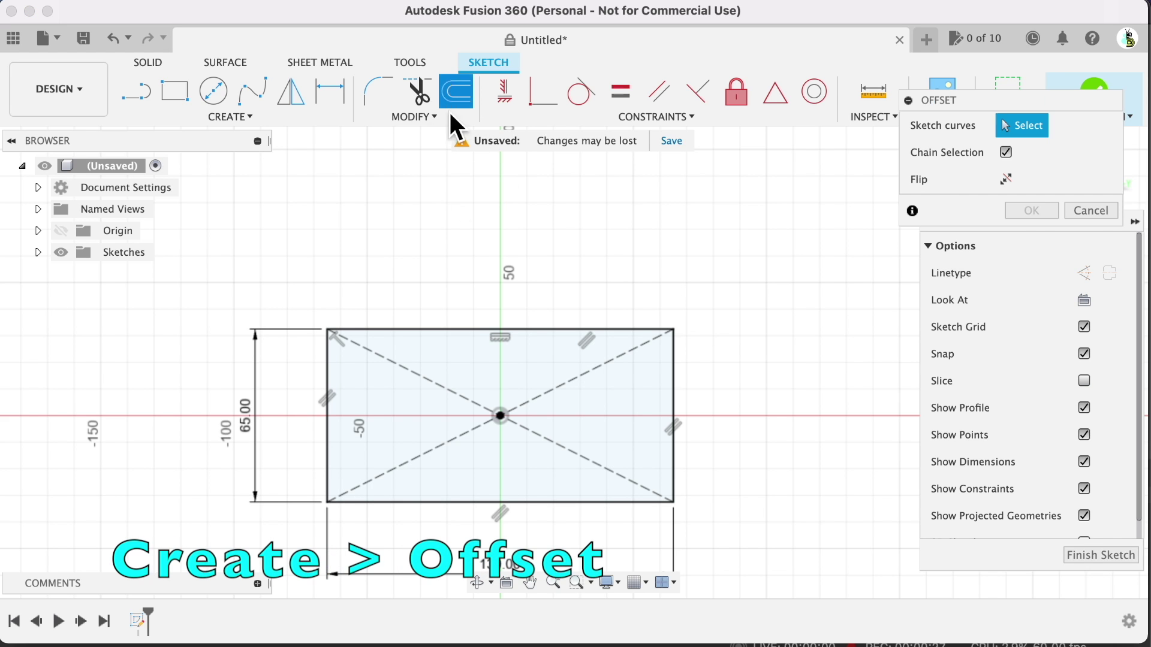
pyautogui.click(469, 329)
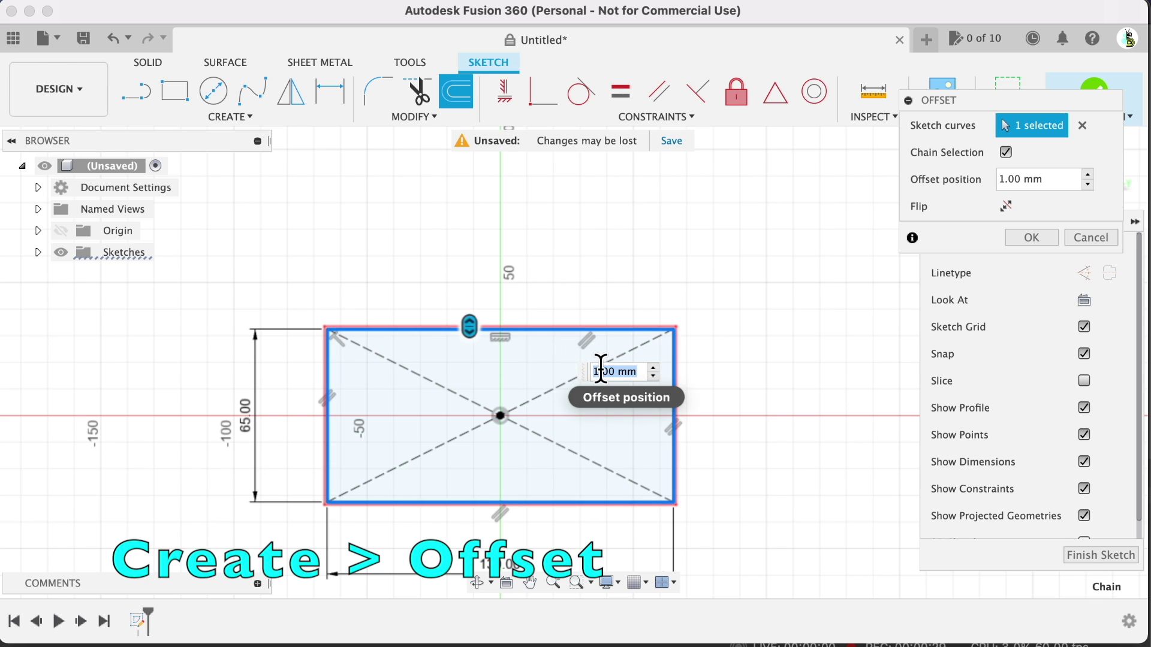
pyautogui.write('-2')
pyautogui.press('Return')
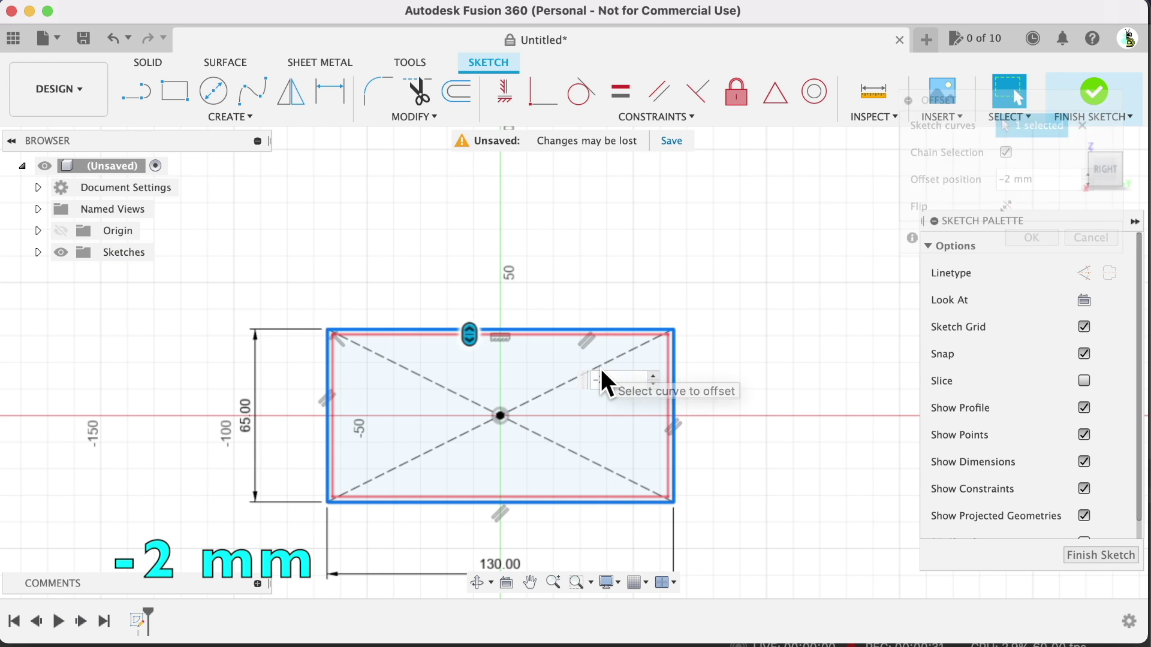
# Extrude the inner rectangle profile 2 mm as a new body
pyautogui.press('e')
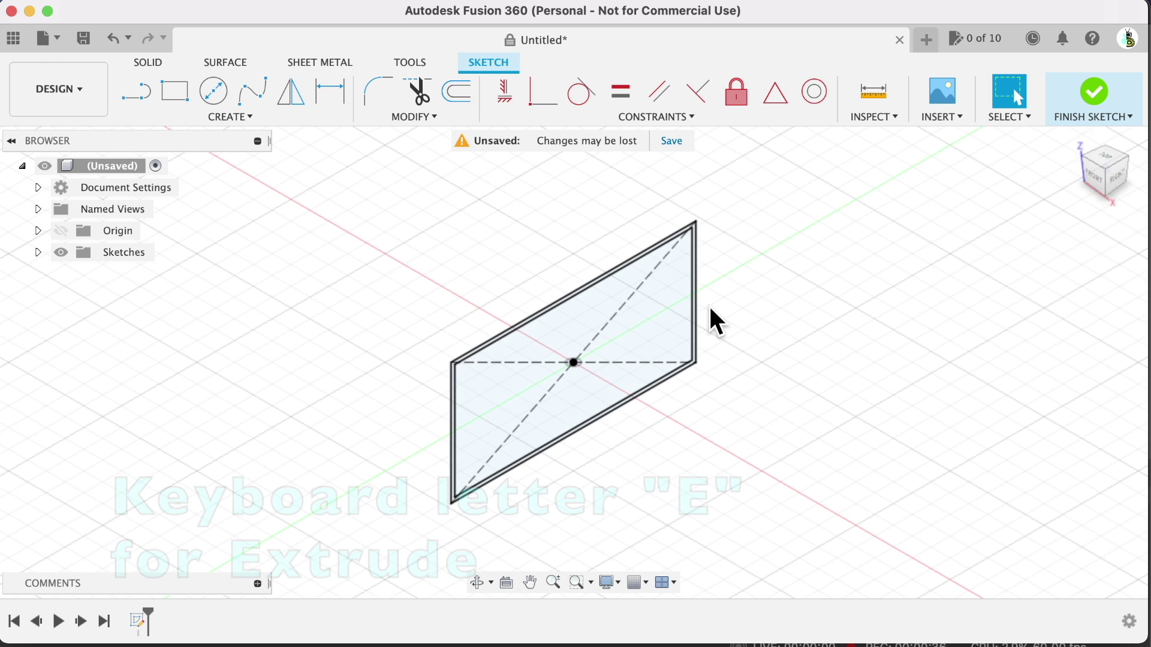
pyautogui.click(653, 311)
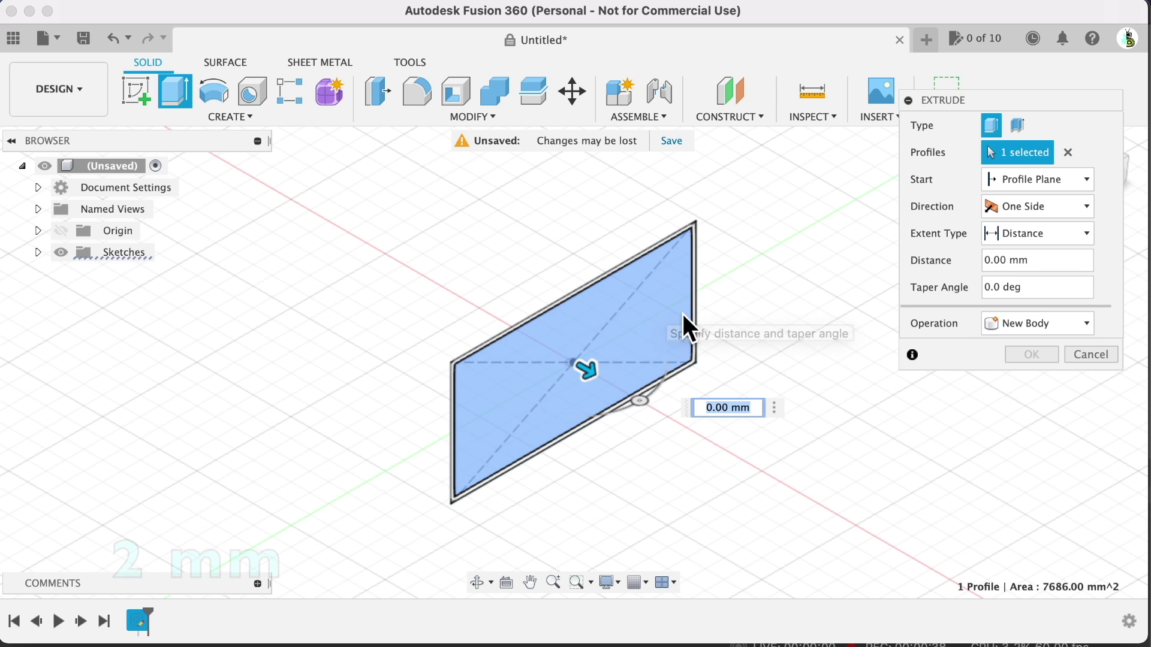
pyautogui.write('2')
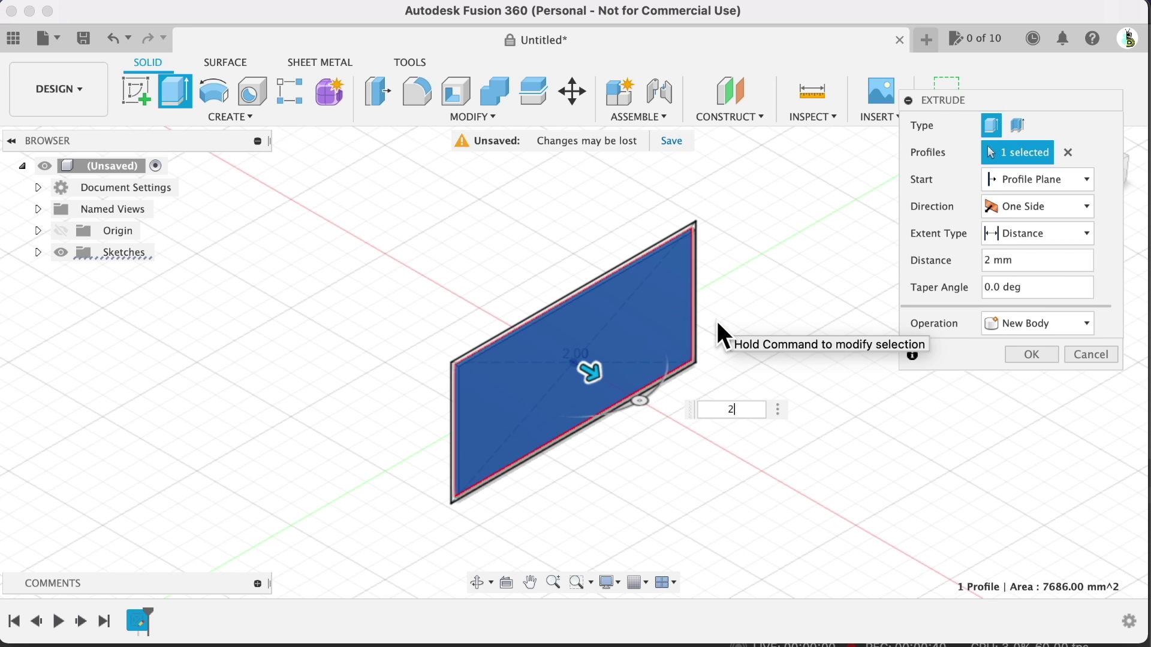
pyautogui.press('Return')
# Extrude the narrow border profile between the two rectangles 4 mm as a new body
pyautogui.click(38, 274)
pyautogui.scroll(5, 538, 305)
pyautogui.press('e')
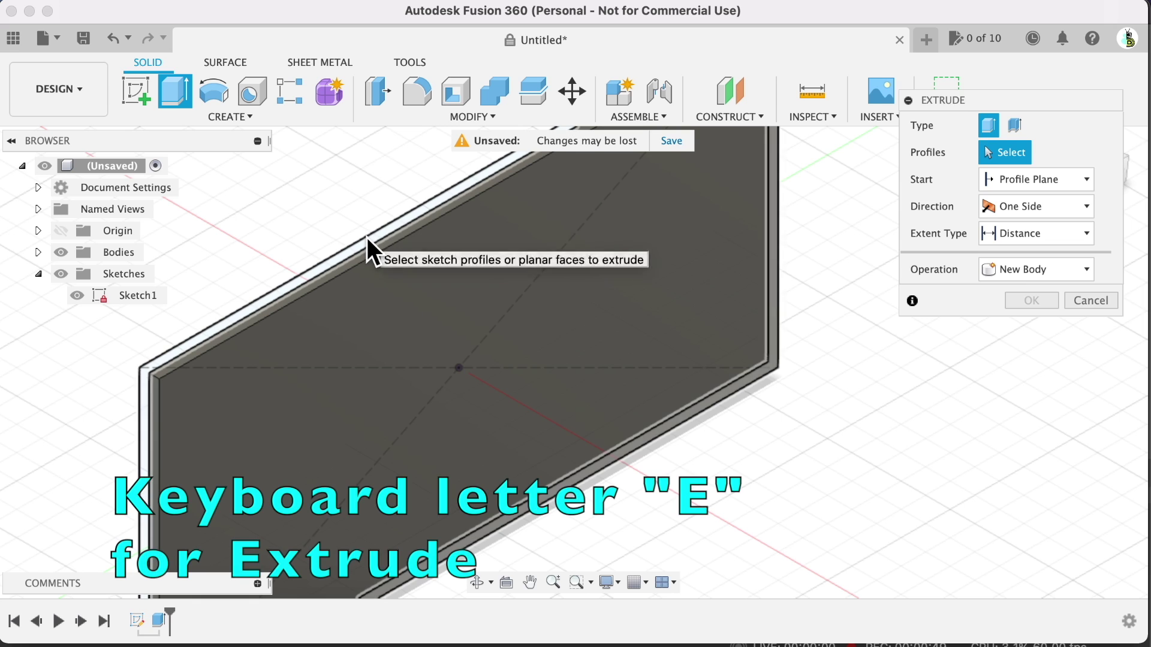
pyautogui.click(367, 237)
pyautogui.write('4')
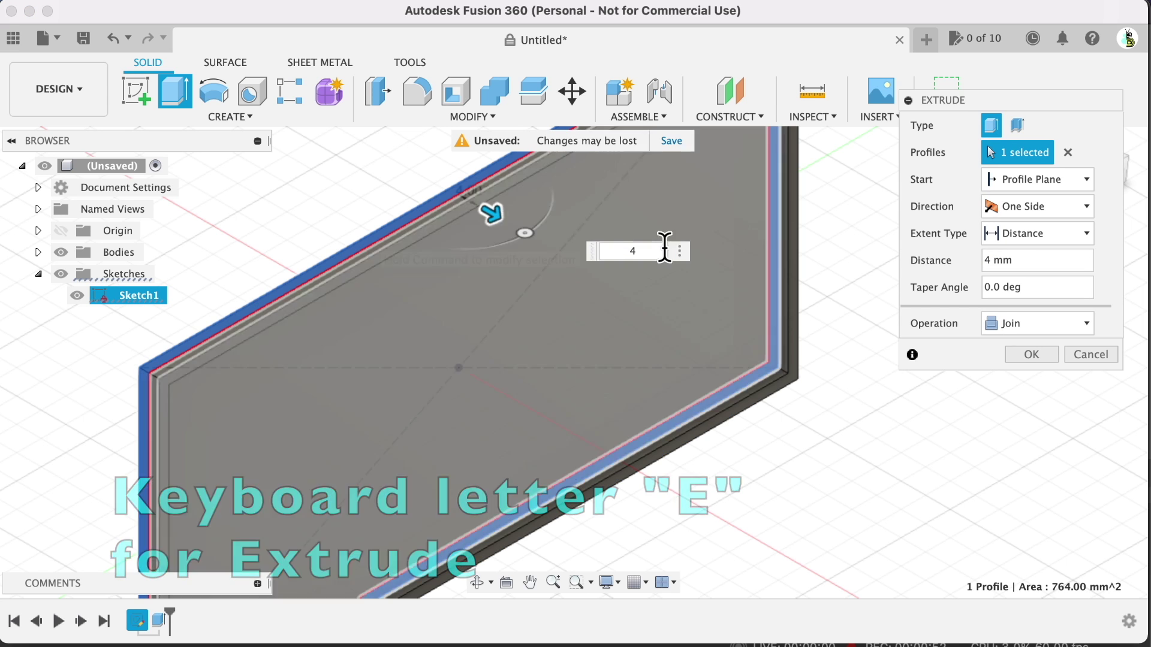
pyautogui.click(1026, 324)
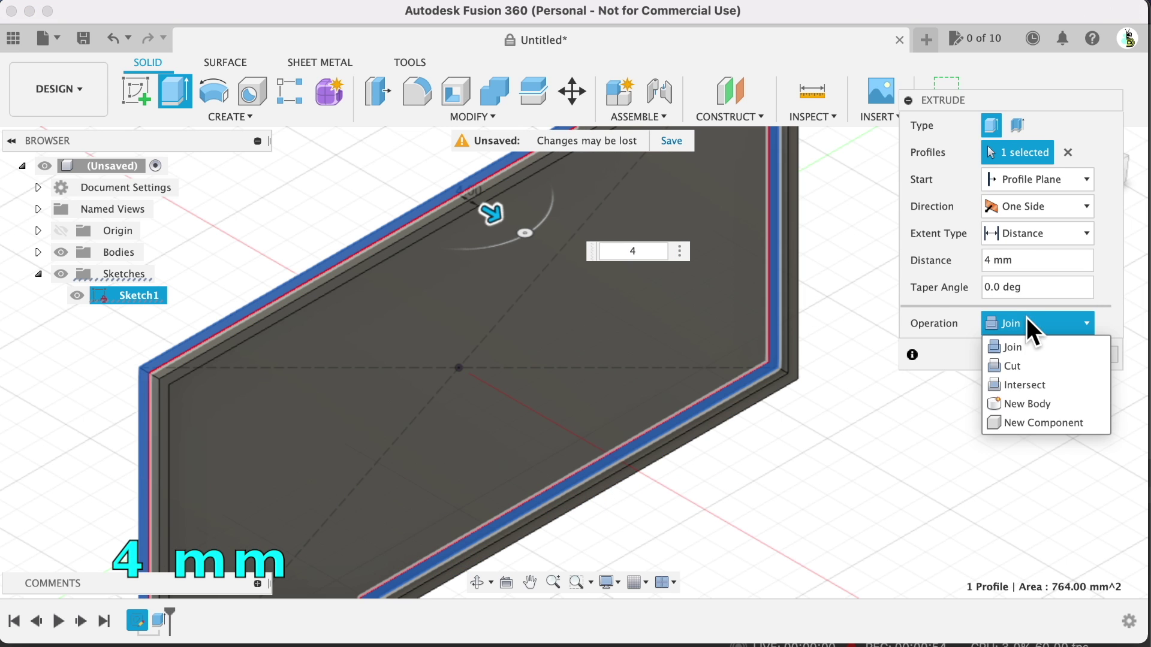
pyautogui.click(1013, 399)
pyautogui.click(1031, 354)
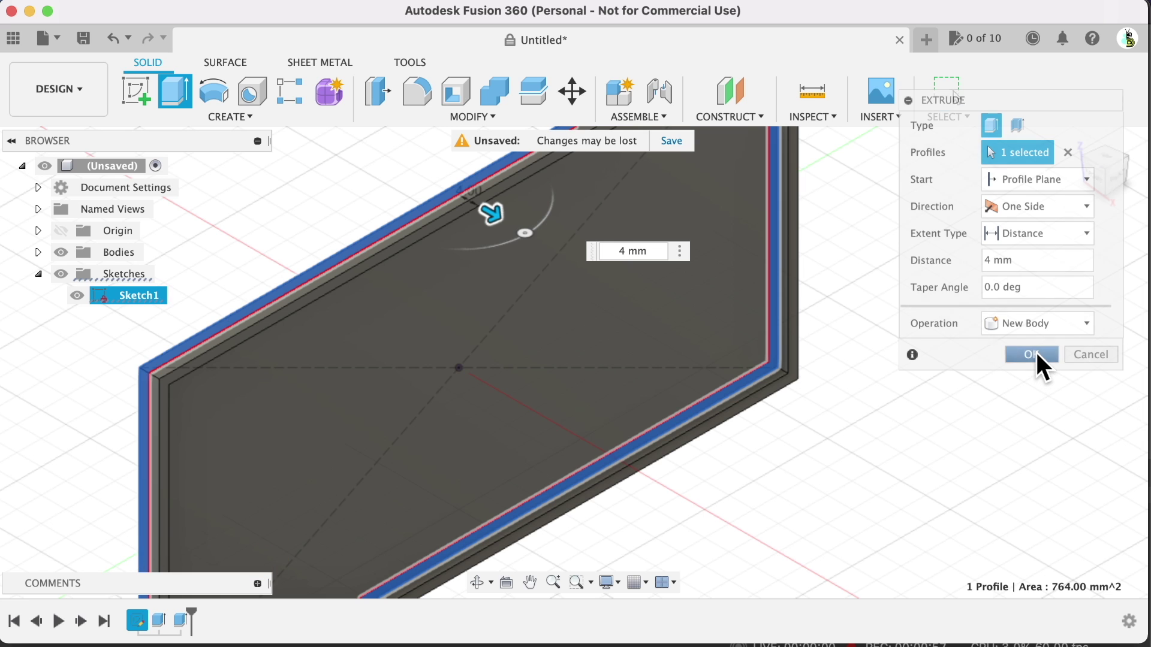
# Rename the inner panel body to Wall and the border body to Frame
pyautogui.click(38, 252)
pyautogui.doubleClick(132, 274)
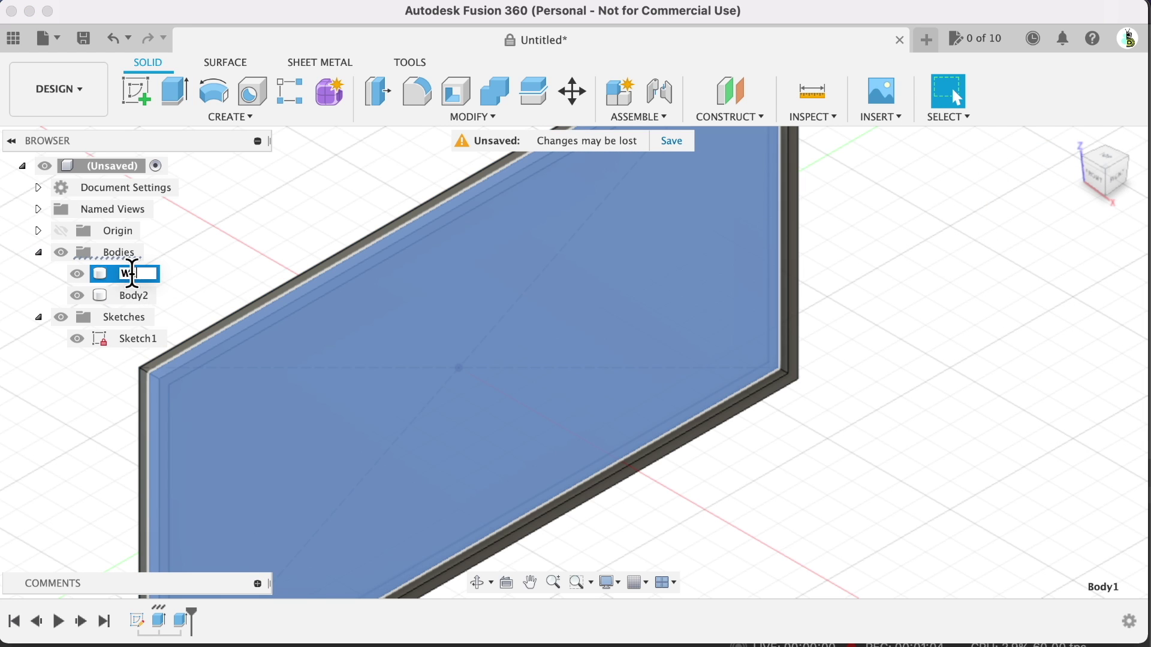
pyautogui.doubleClick(135, 287)
pyautogui.write('Frame')
pyautogui.press('Return')
# Apply a green appearance to the whole design
pyautogui.click(103, 164)
pyautogui.press('a')
pyautogui.click(1112, 555)
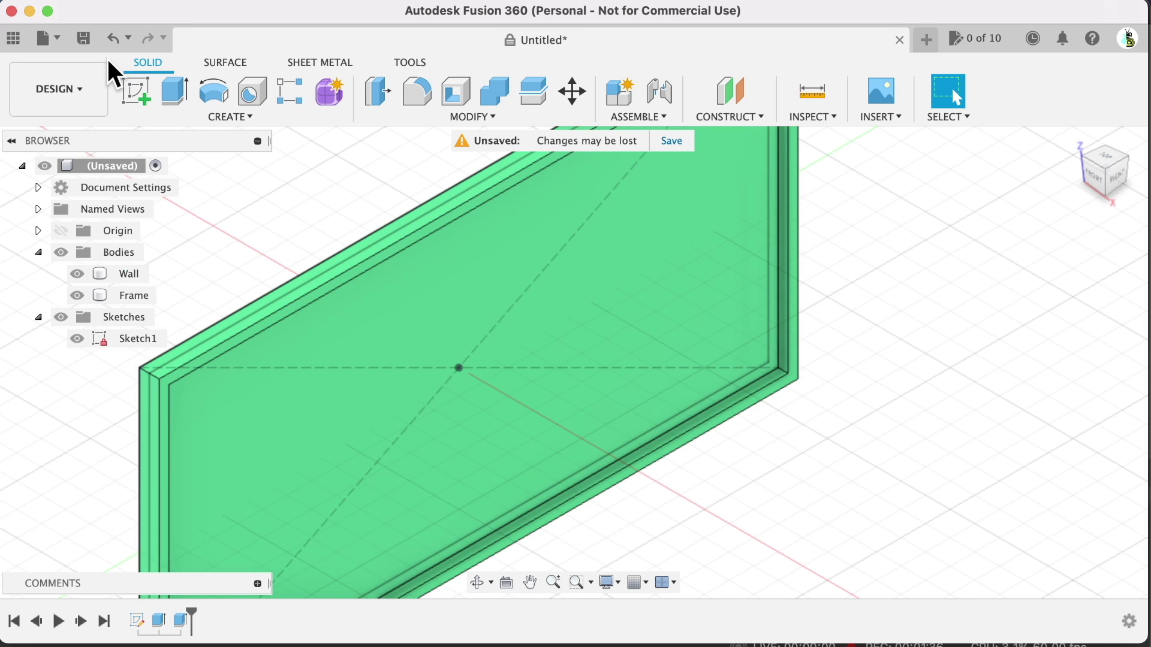
# Hide the Frame body and sketch a center rectangle at the origin on the wall's front face, 9 mm high and 15 mm wide
pyautogui.click(76, 294)
pyautogui.click(131, 96)
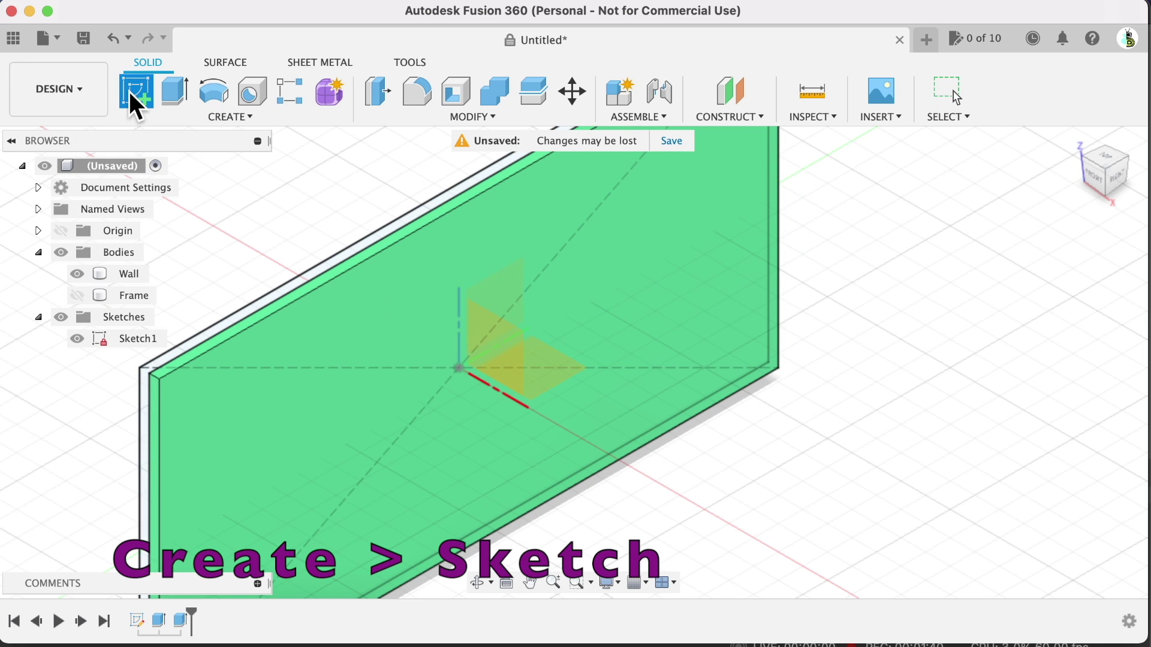
pyautogui.click(556, 276)
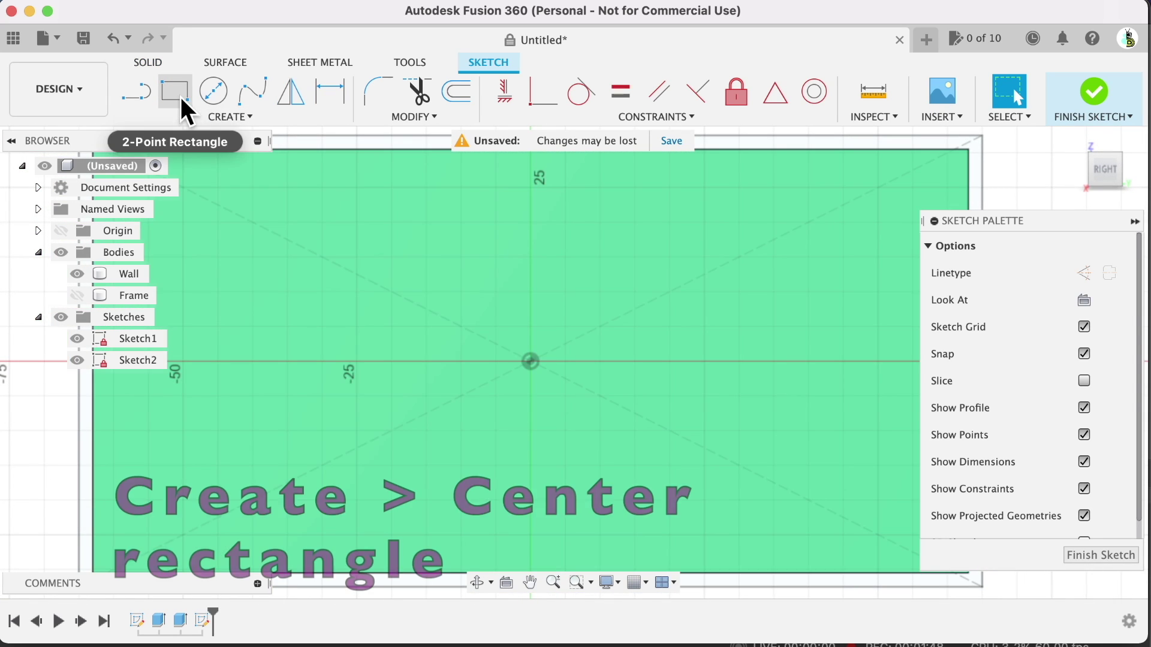
pyautogui.click(177, 96)
pyautogui.click(1083, 300)
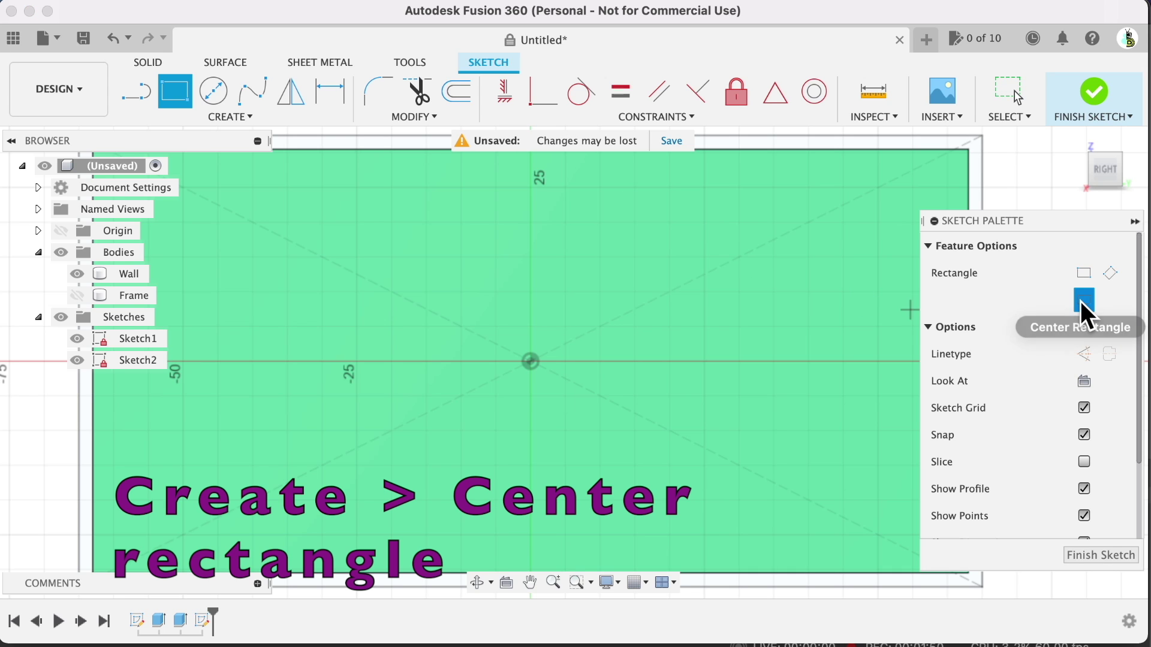
pyautogui.click(530, 362)
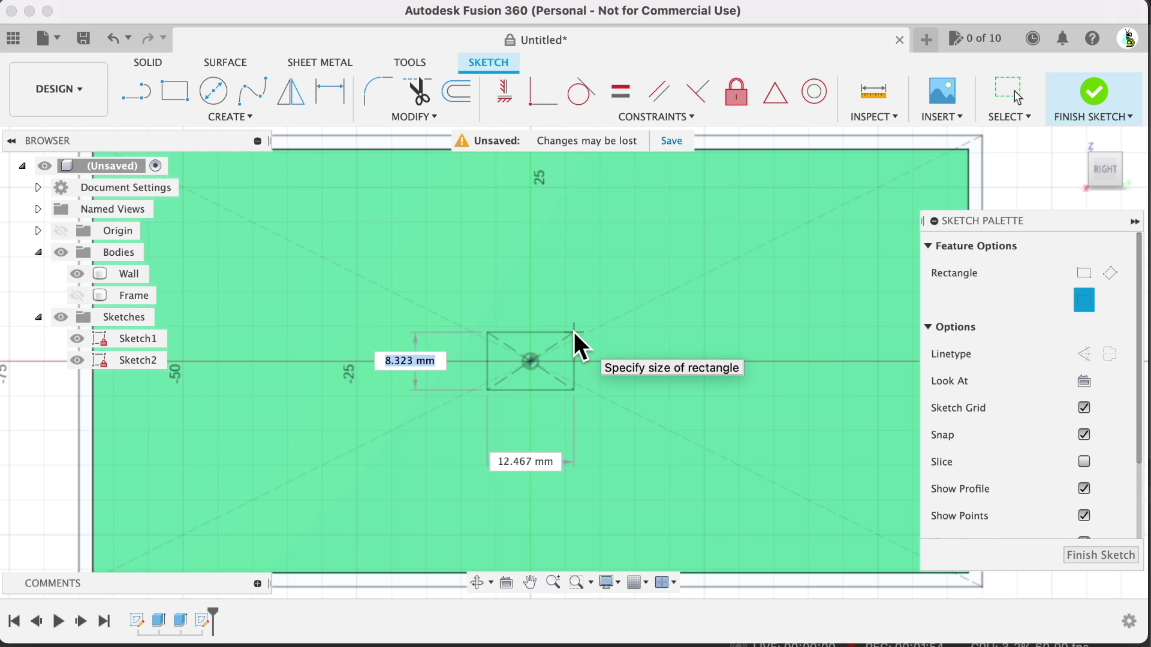
pyautogui.press('Tab')
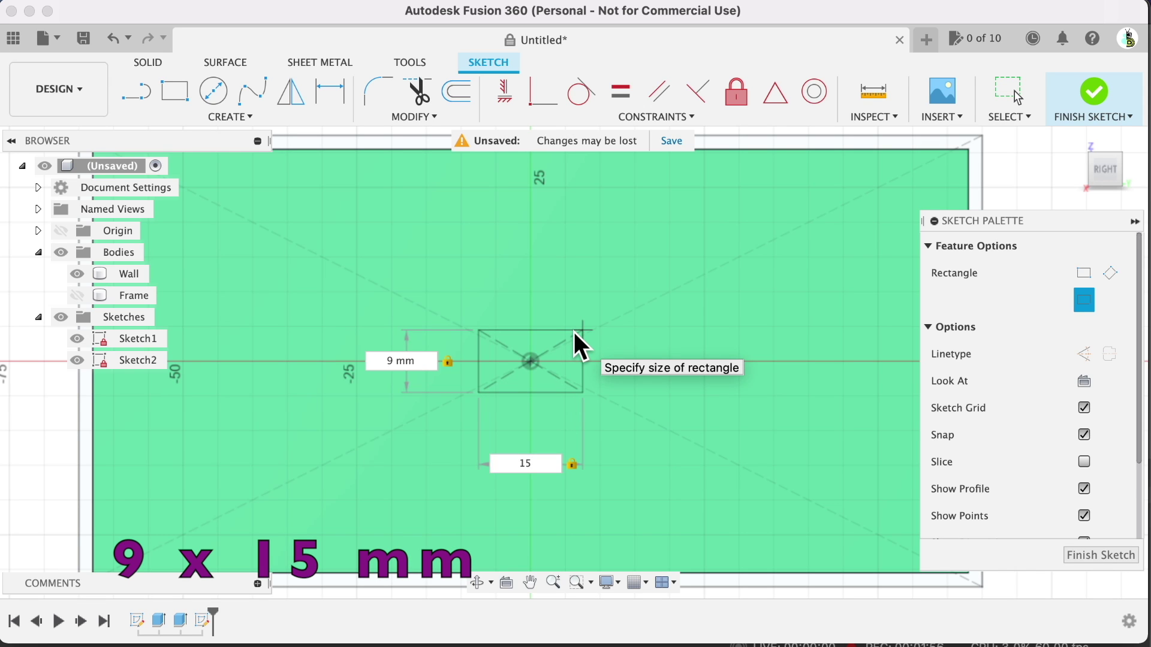
pyautogui.press('Return')
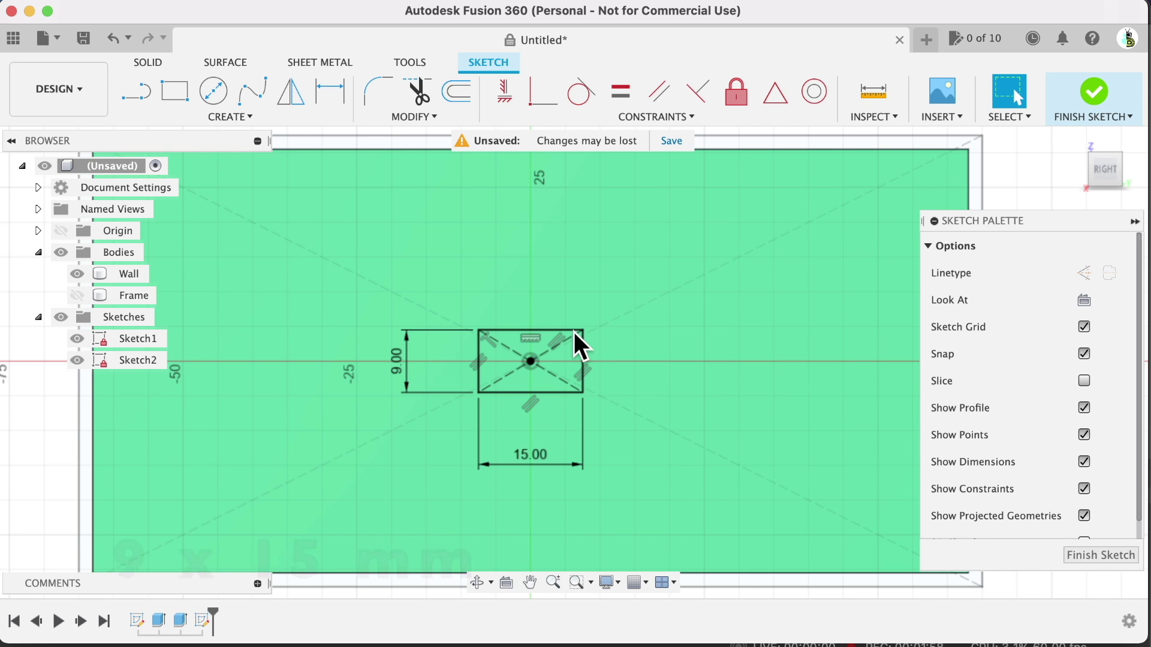
# Draw a two-point rectangle 4 mm high and 1.5 mm wide, extending outward from the 9 x 15 mm rectangle's right edge
pyautogui.click(175, 102)
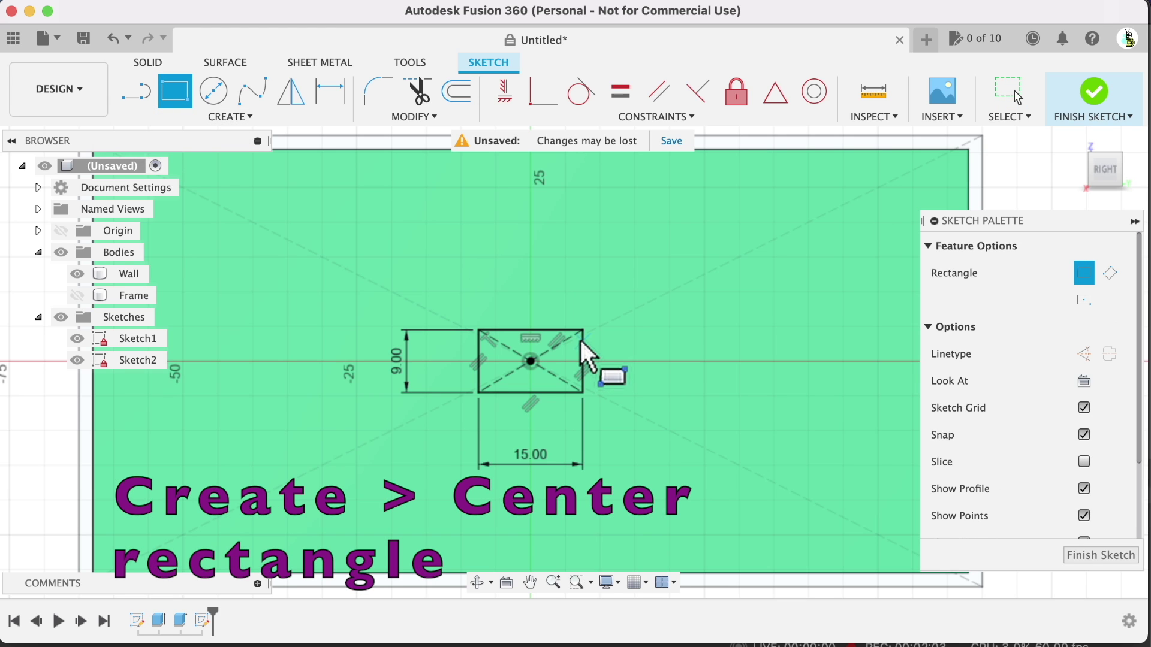
pyautogui.click(583, 361)
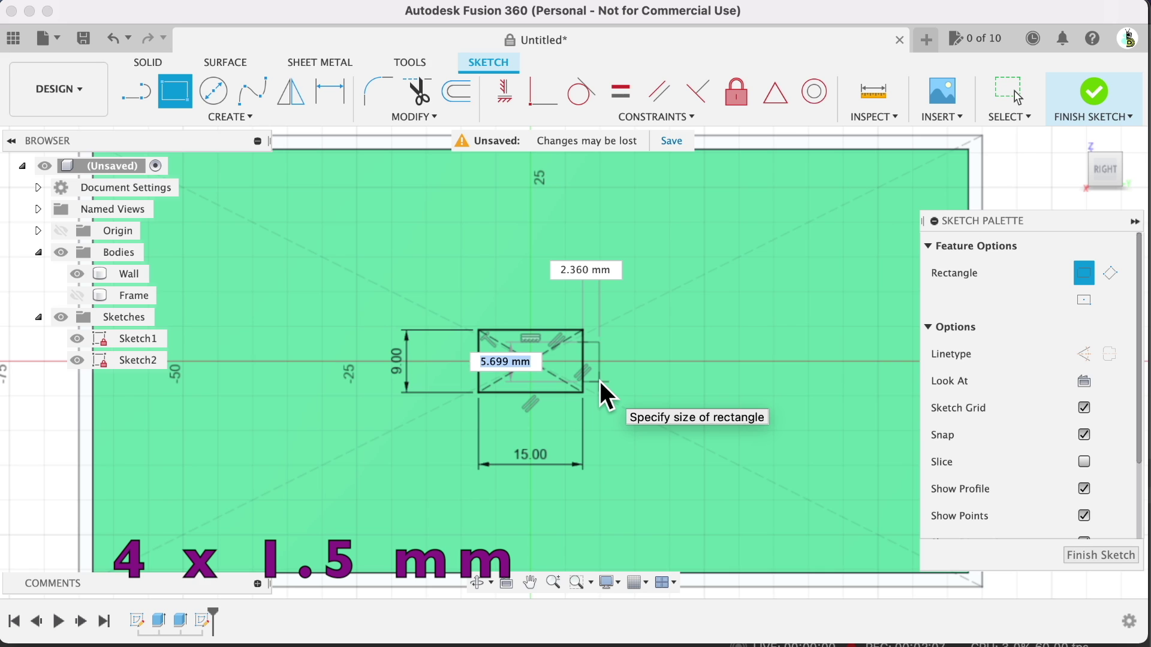
pyautogui.write('1.')
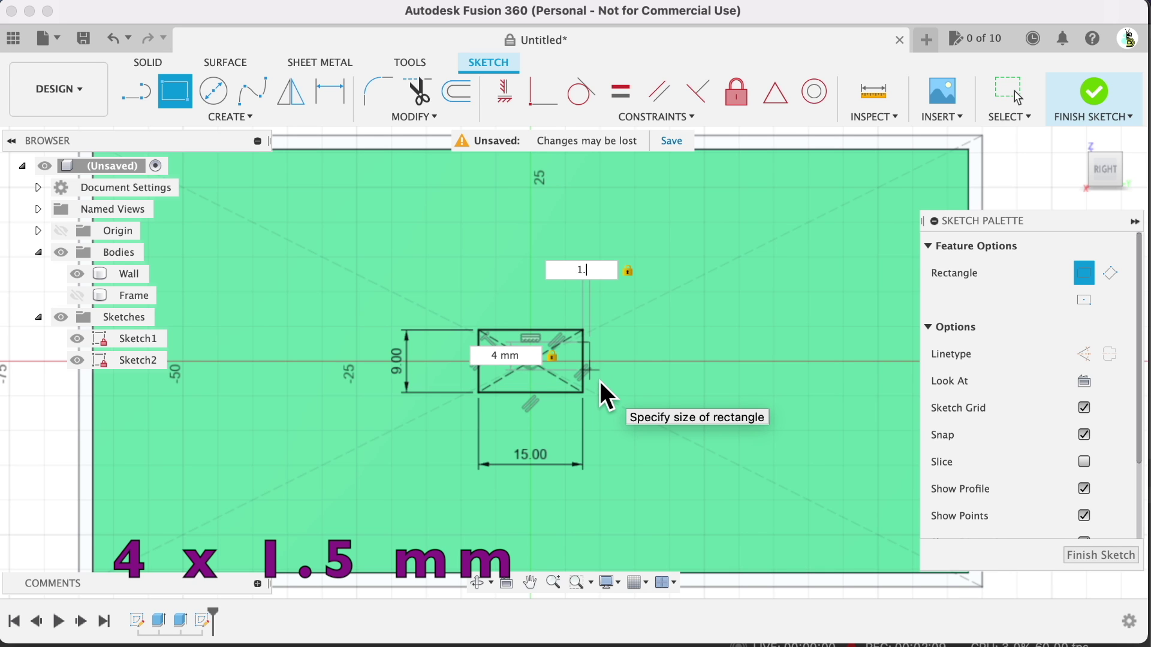
pyautogui.write('5')
pyautogui.press('Return')
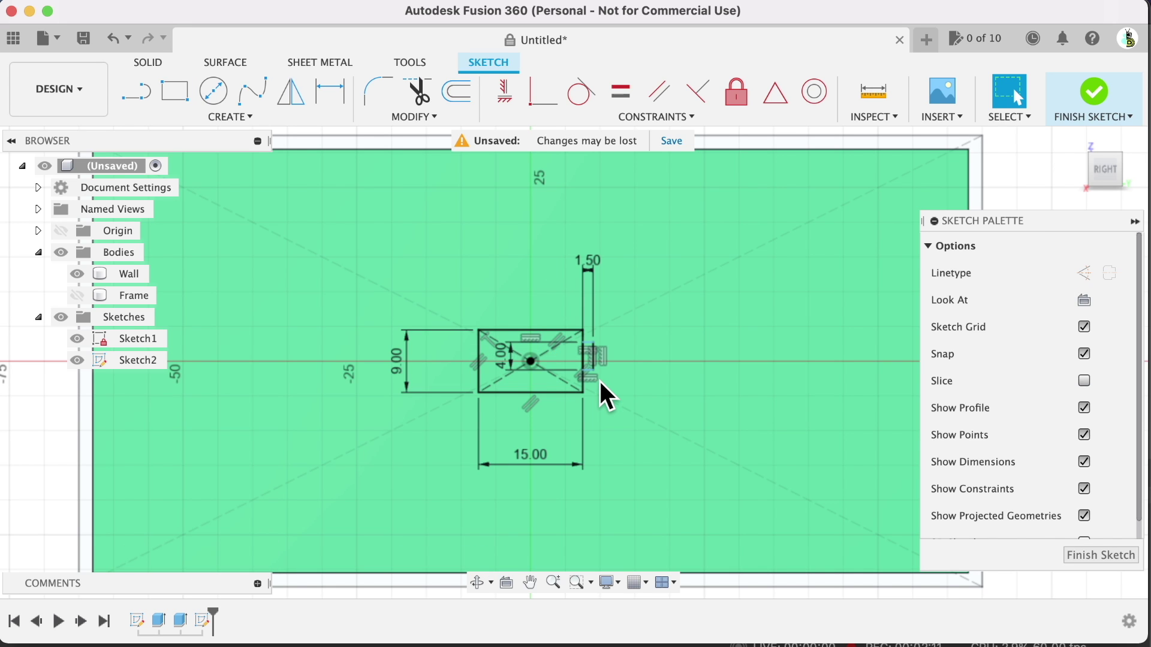
# Center the small tab rectangle on the larger rectangle's right edge with a Midpoint constraint
pyautogui.scroll(5, 624, 380)
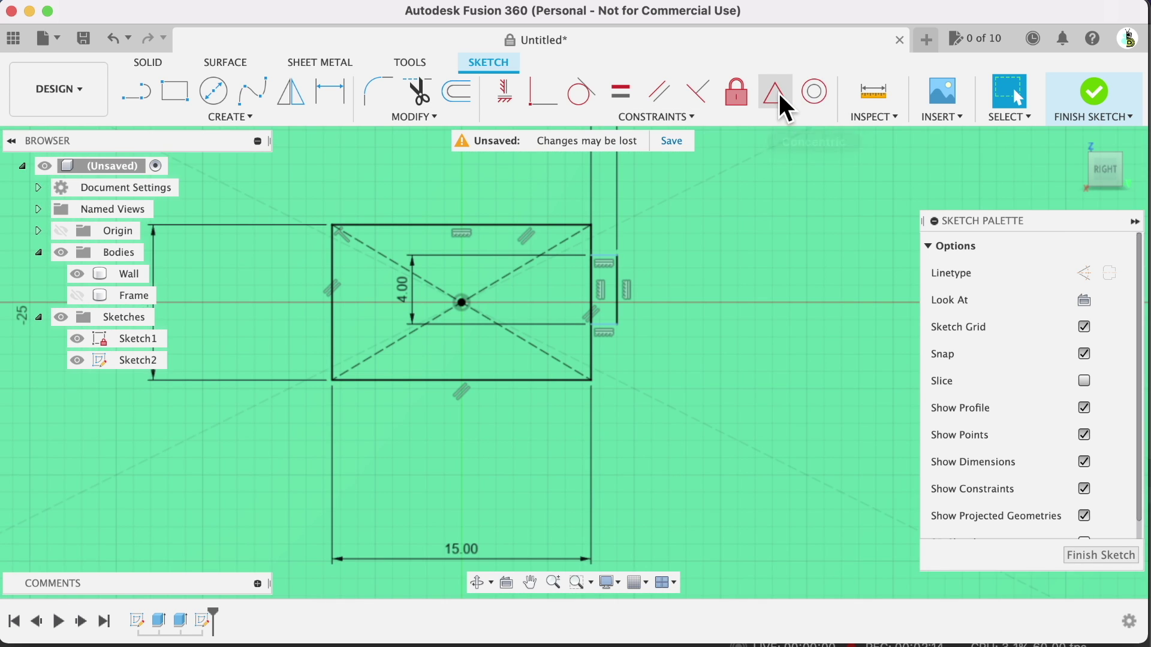
pyautogui.click(776, 93)
pyautogui.click(594, 285)
pyautogui.click(594, 239)
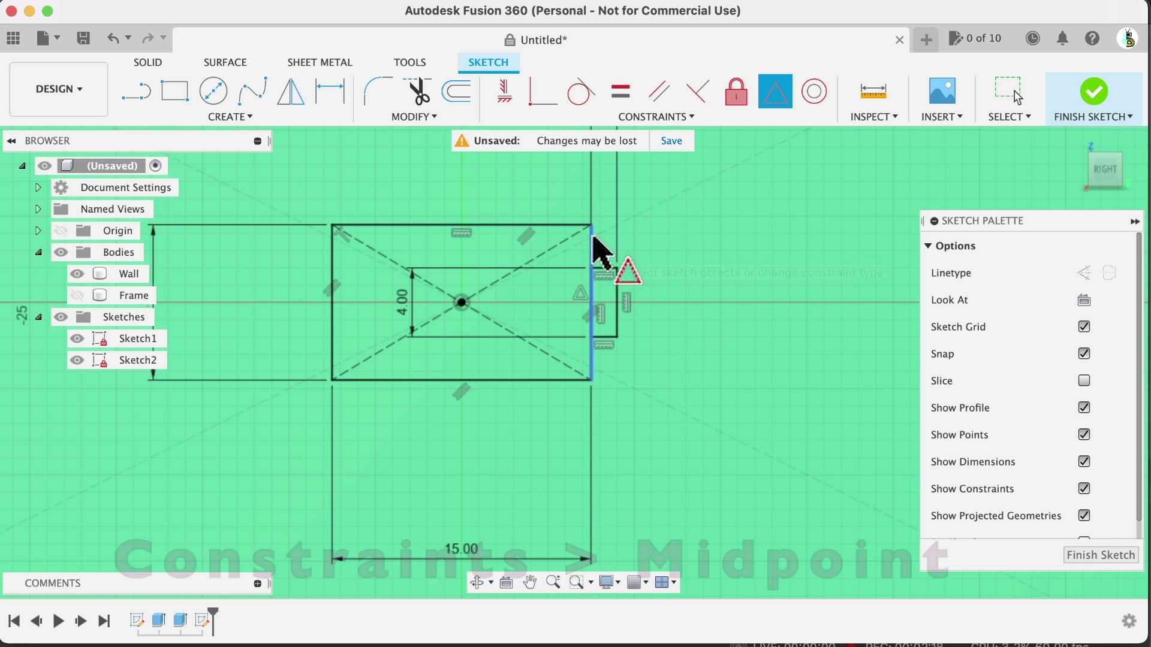
# Hide the Wall body and offset the 15 x 9 mm rectangle inward by 2 mm
pyautogui.press('Escape')
pyautogui.click(77, 274)
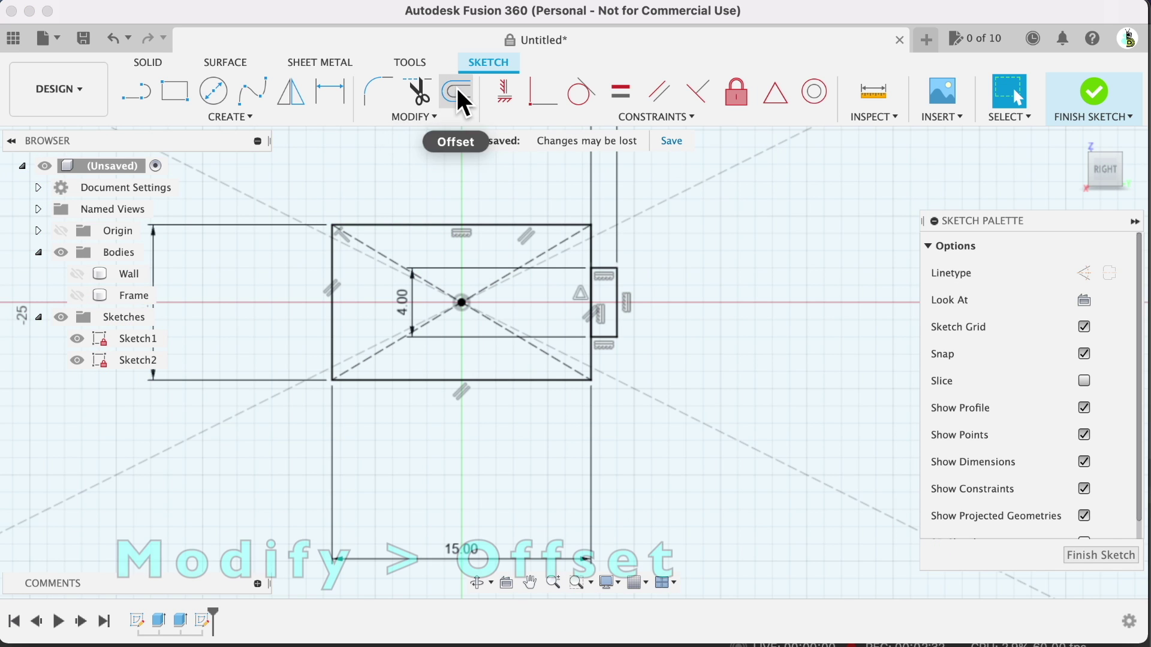
pyautogui.click(458, 93)
pyautogui.click(457, 225)
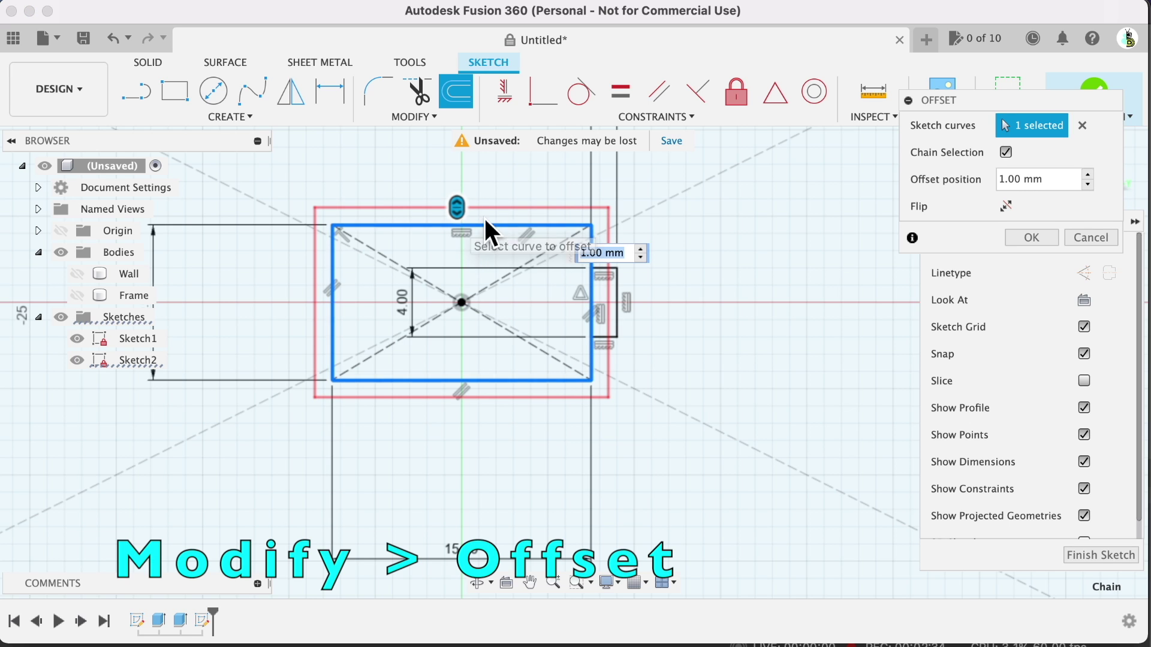
pyautogui.write('-2')
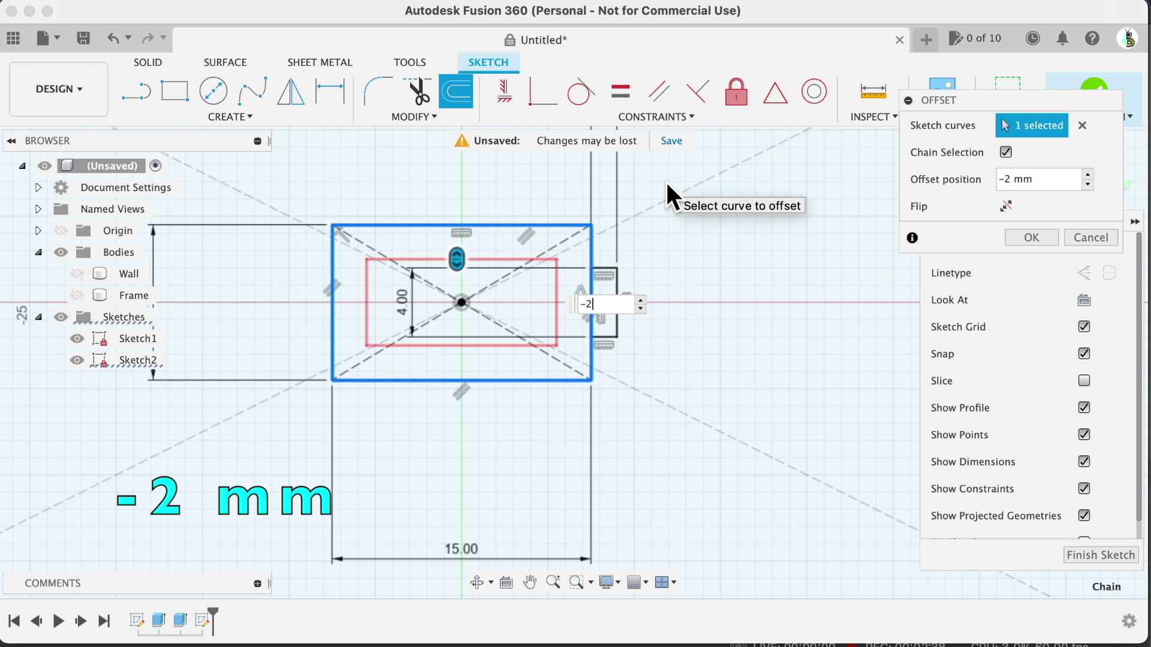
pyautogui.press('Return')
# Fillet all four corners of the outer 15 x 9 mm rectangle with a 1 mm radius
pyautogui.click(387, 95)
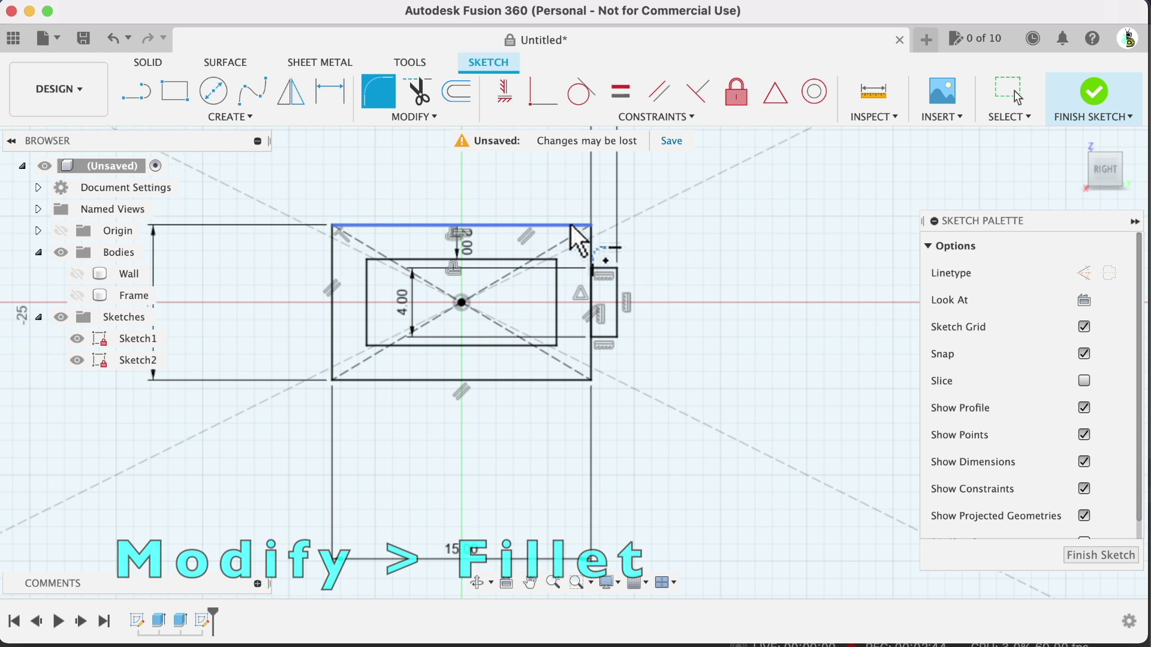
pyautogui.click(587, 241)
pyautogui.click(592, 374)
pyautogui.click(347, 379)
pyautogui.click(332, 359)
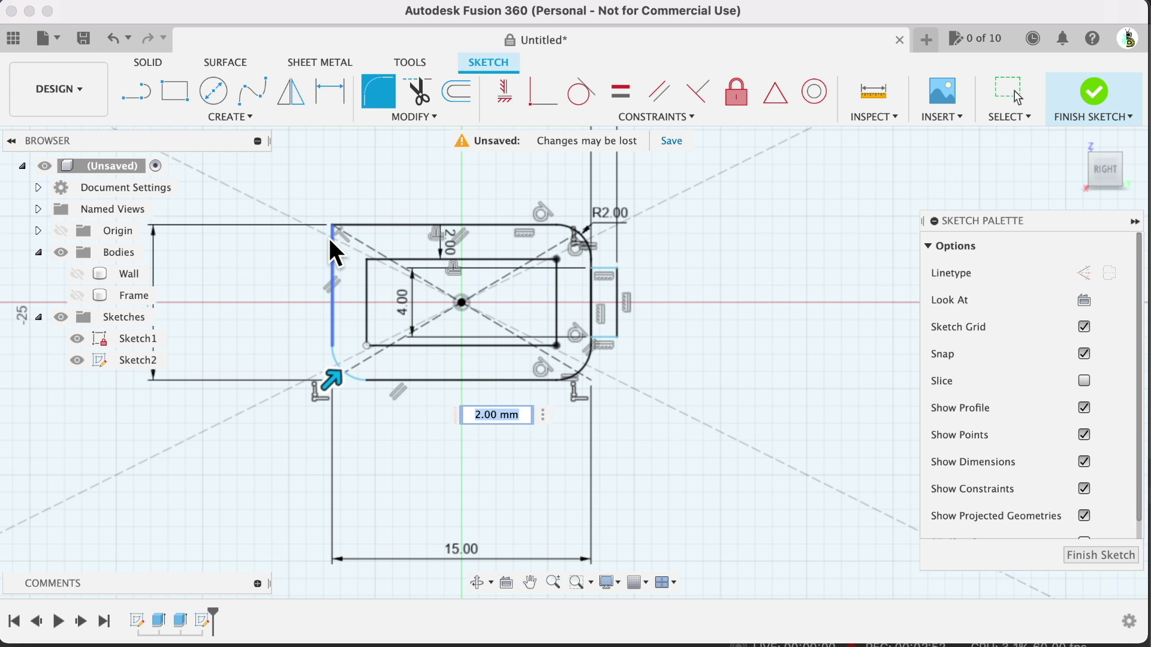
pyautogui.click(331, 241)
pyautogui.click(358, 225)
pyautogui.write('1')
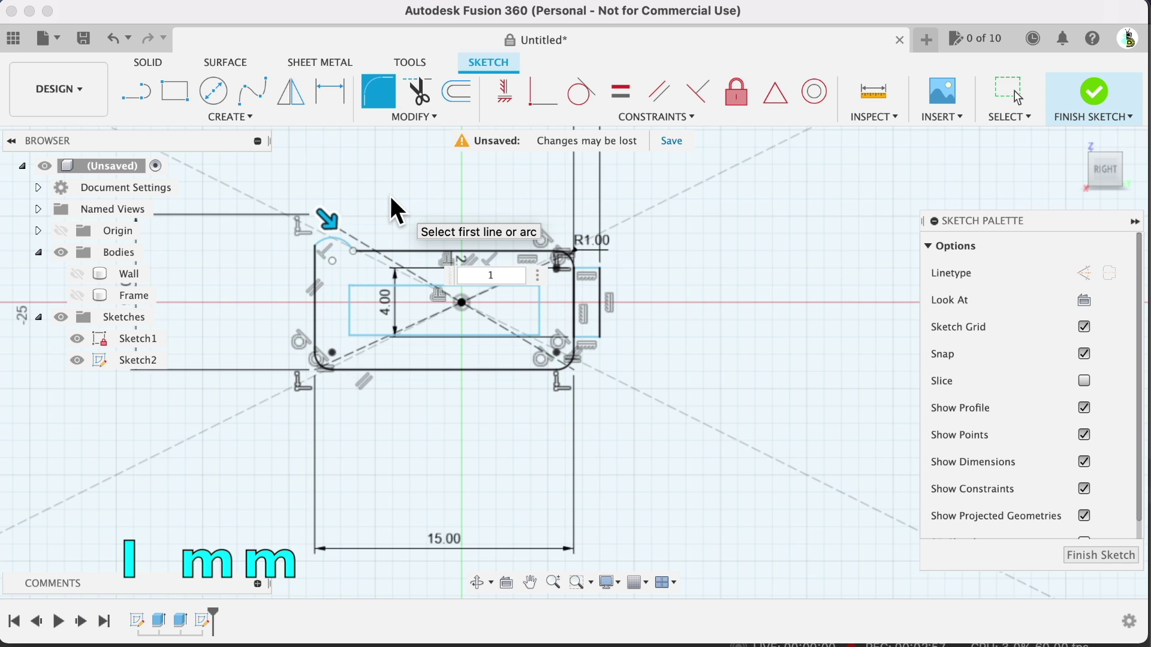
pyautogui.press('Return')
pyautogui.press('Escape')
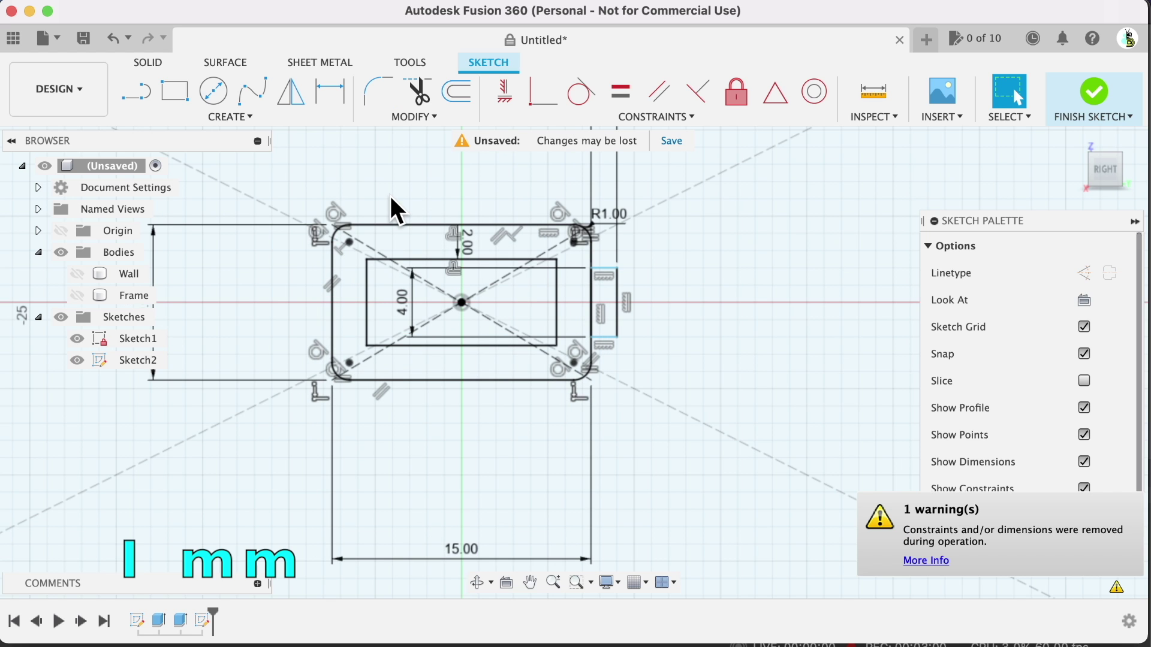
# Fillet all four corners of the inner offset rectangle with a 1 mm radius
pyautogui.click(375, 96)
pyautogui.click(555, 259)
pyautogui.click(556, 345)
pyautogui.click(366, 346)
pyautogui.click(366, 260)
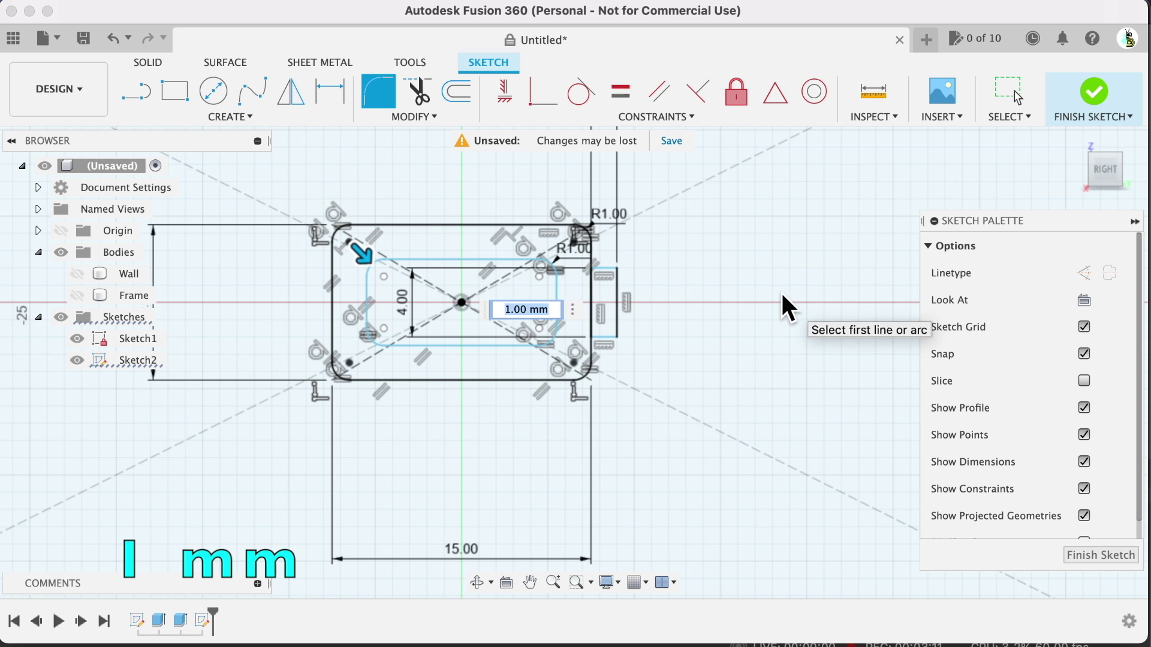
pyautogui.press('Return')
# Fillet the tab's two outer corners with a 0.25 mm radius and finish the sketch
pyautogui.click(377, 93)
pyautogui.click(616, 268)
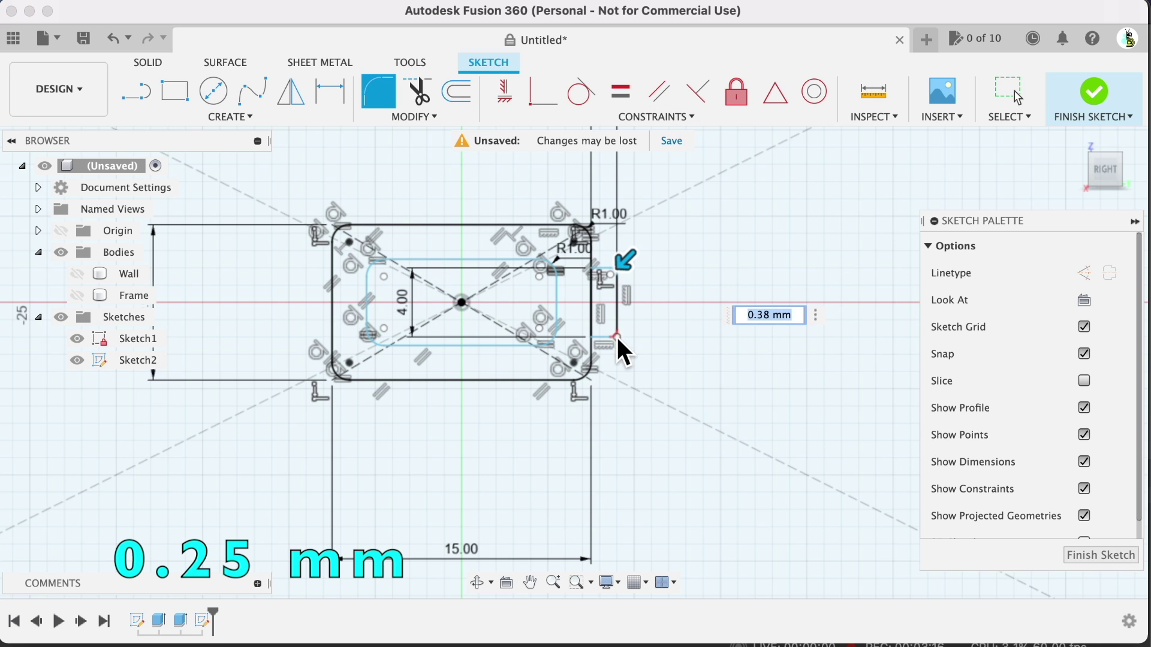
pyautogui.click(618, 339)
pyautogui.write('.25')
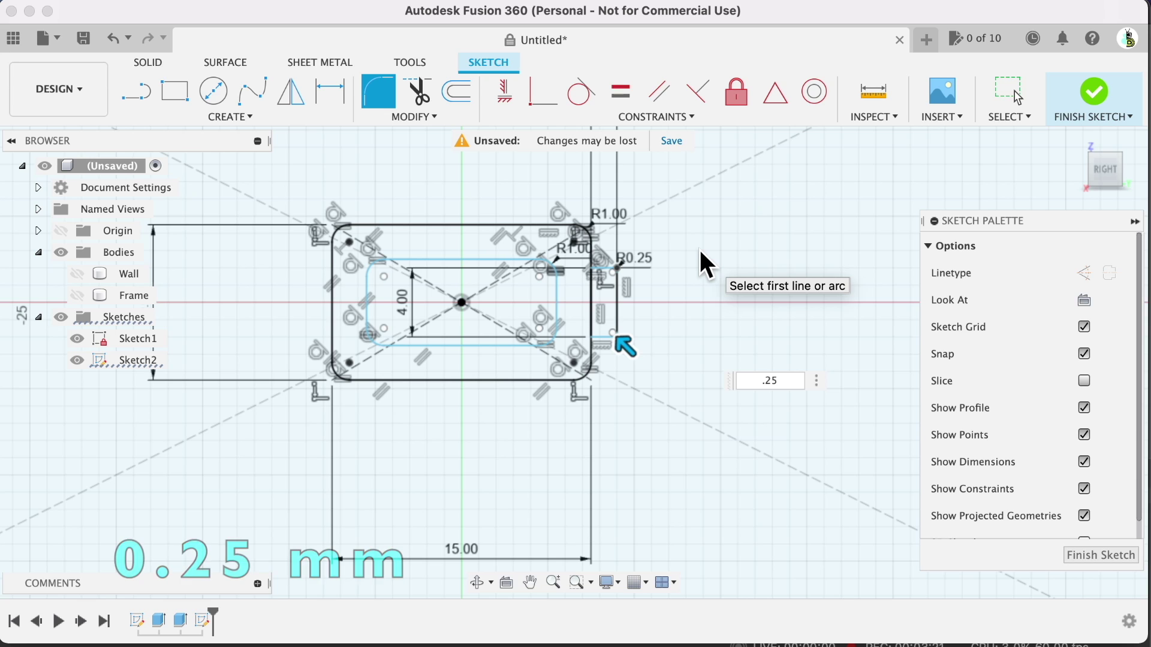
pyautogui.press('Return')
pyautogui.click(1094, 91)
# Show the Wall body and deboss the inner rounded rectangle 2 mm into its front face, rotated 45 degrees
pyautogui.scroll(-5, 688, 372)
pyautogui.click(78, 275)
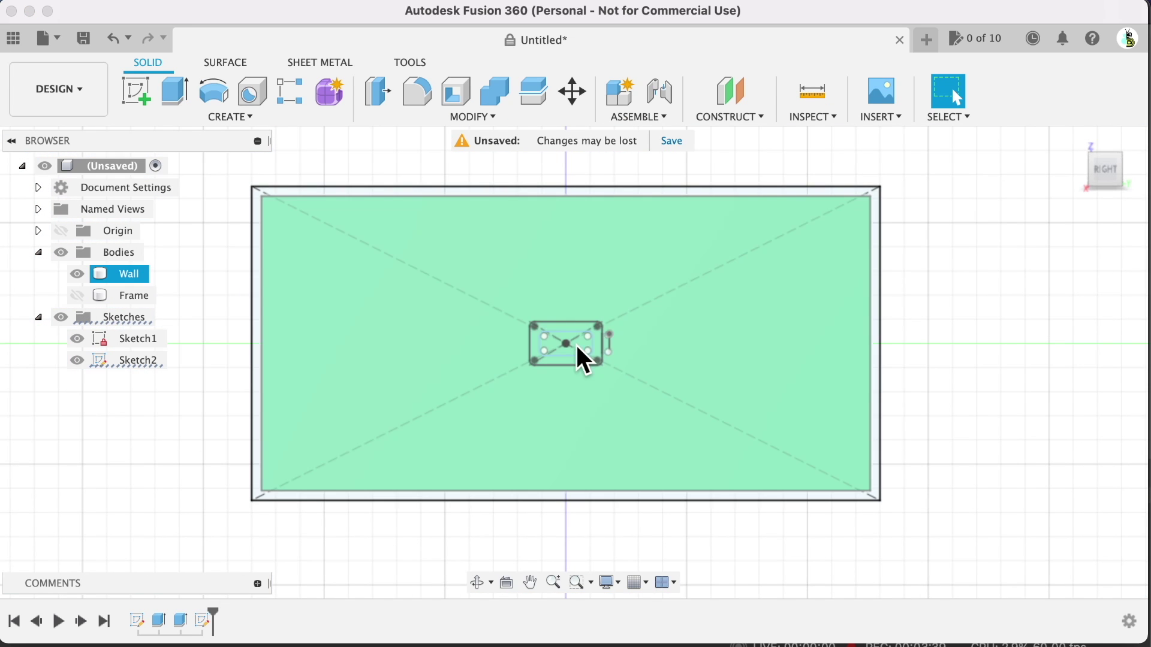
pyautogui.click(230, 117)
pyautogui.click(157, 327)
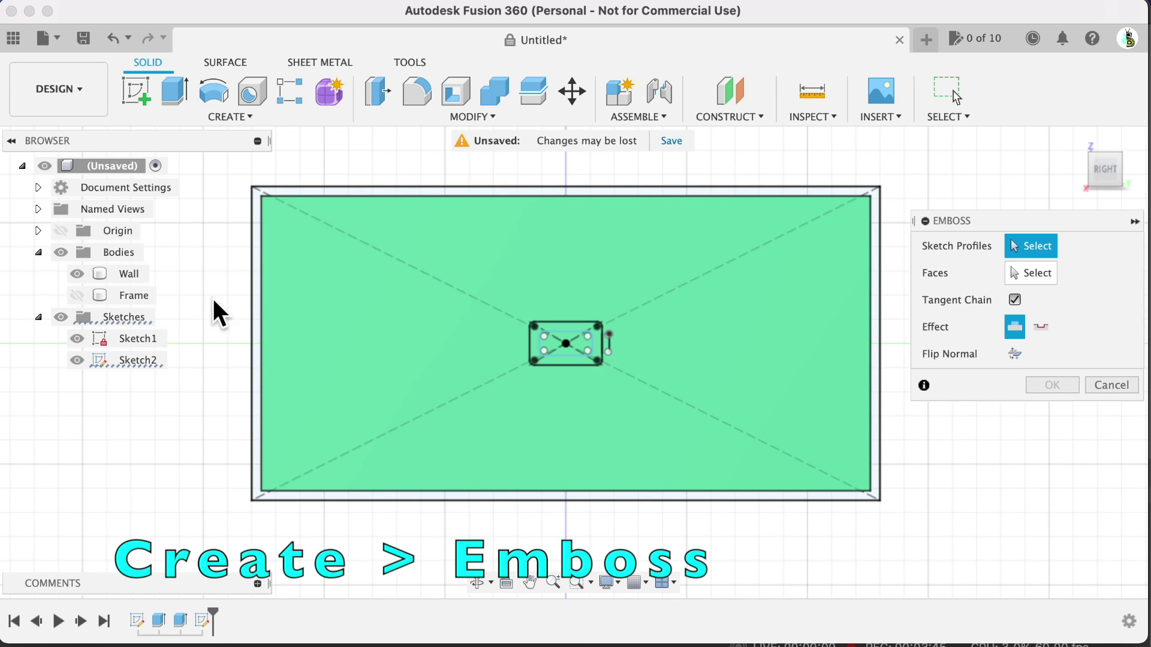
pyautogui.click(559, 348)
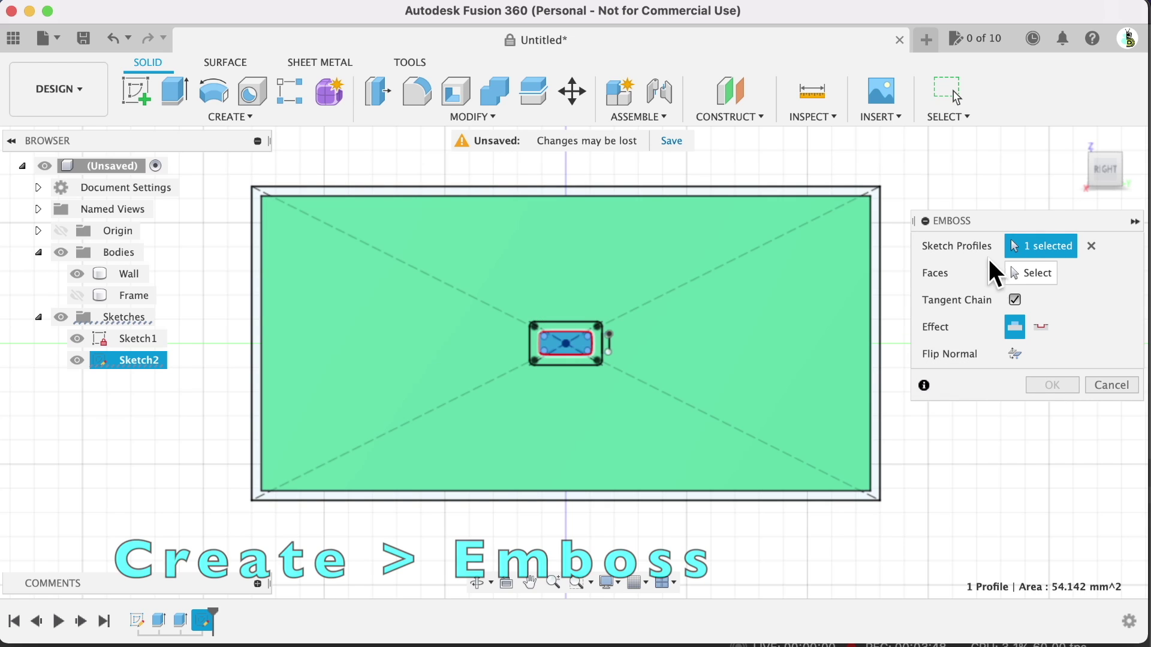
pyautogui.click(1014, 273)
pyautogui.click(782, 276)
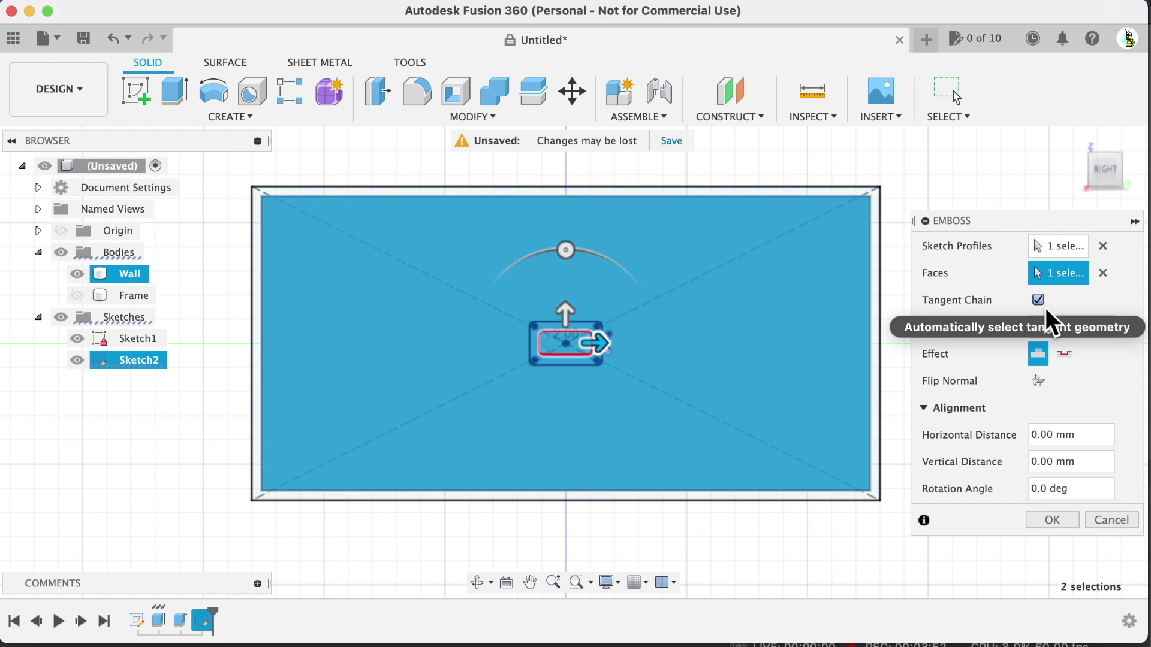
pyautogui.click(1065, 354)
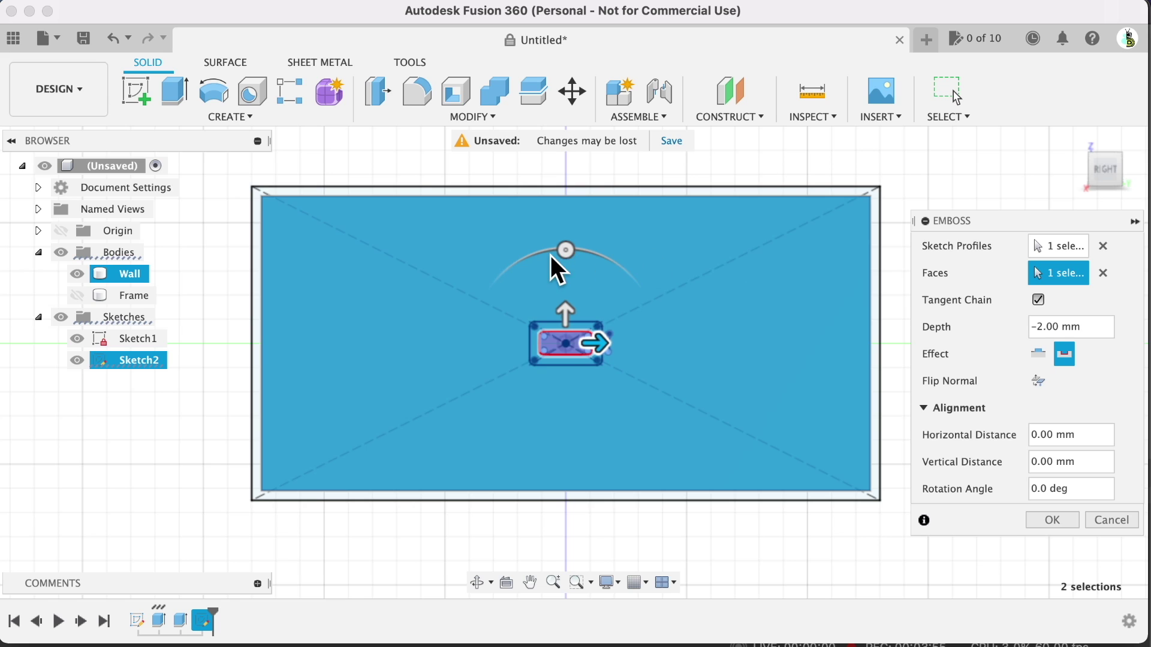
pyautogui.moveTo(568, 250); pyautogui.dragTo(497, 269)
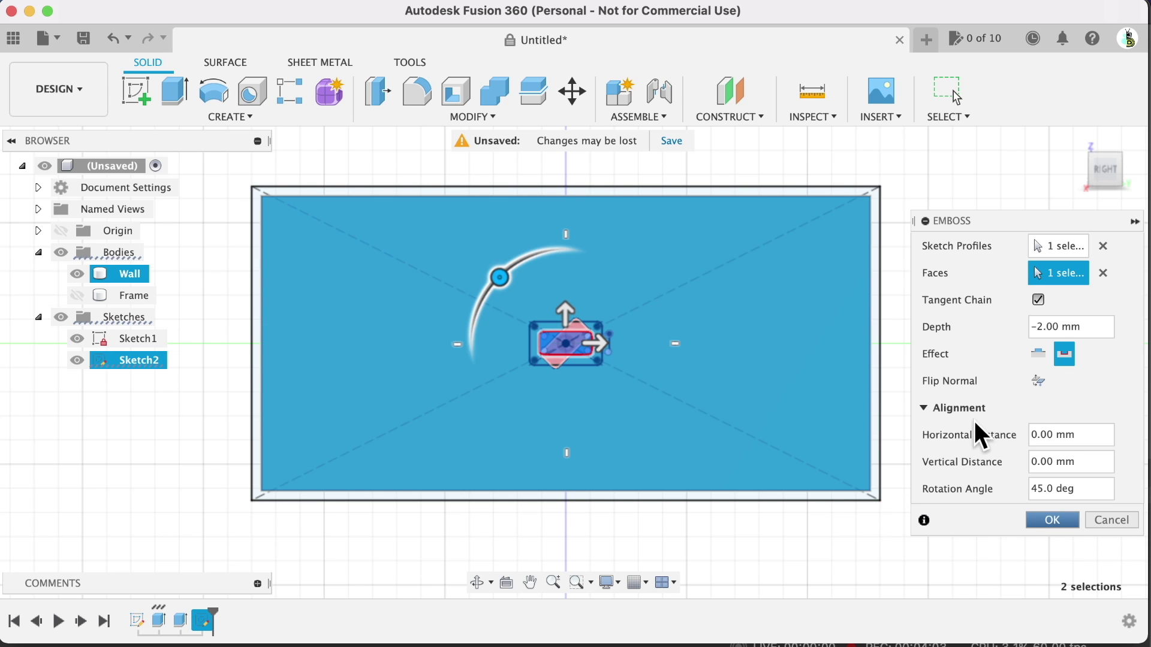
pyautogui.click(1050, 520)
# Show Sketch2 and emboss its outer ring and tab profiles 2 mm out of the wall face, rotated 45 degrees
pyautogui.click(230, 117)
pyautogui.click(172, 321)
pyautogui.click(77, 360)
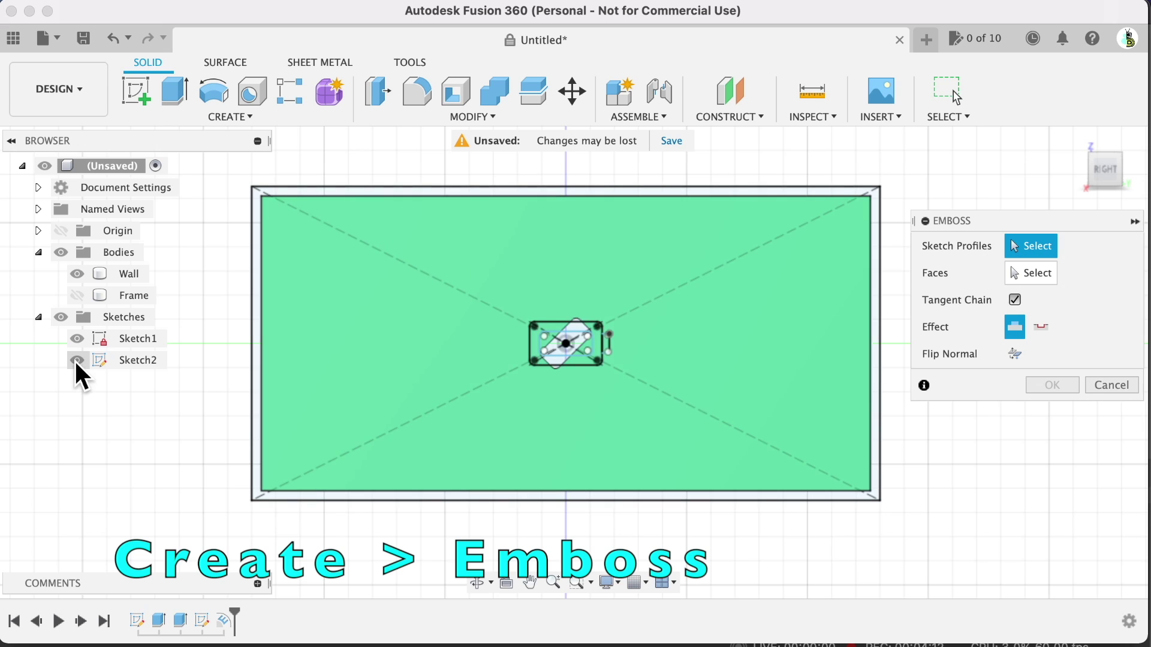
pyautogui.click(603, 339)
pyautogui.click(595, 333)
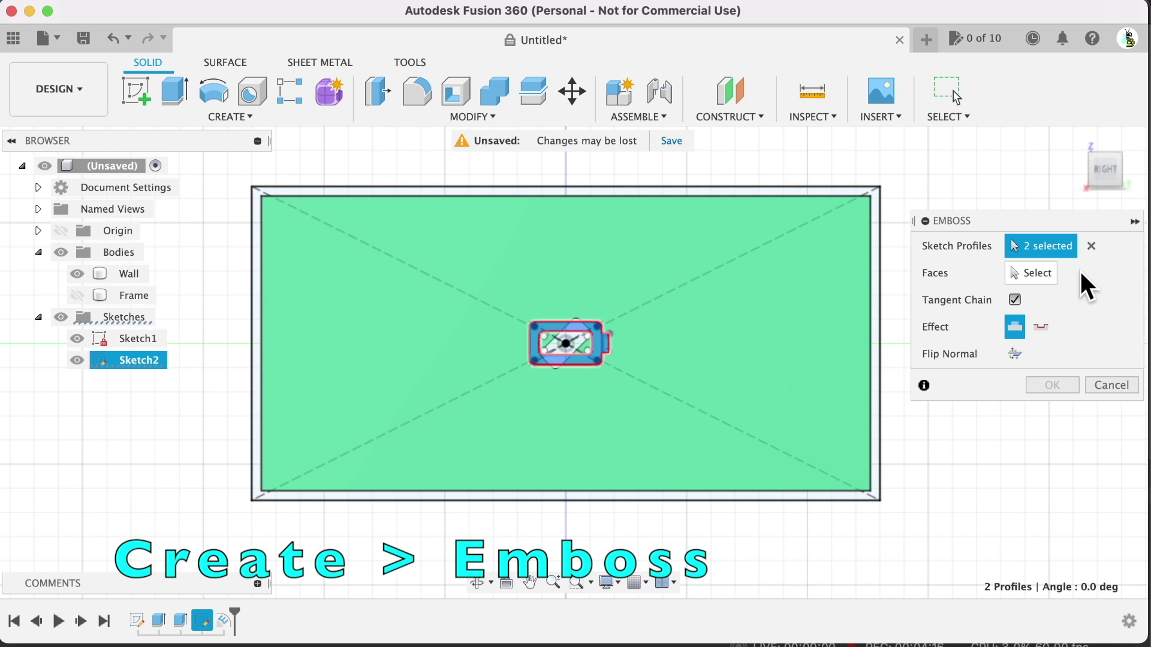
pyautogui.click(1011, 272)
pyautogui.click(863, 299)
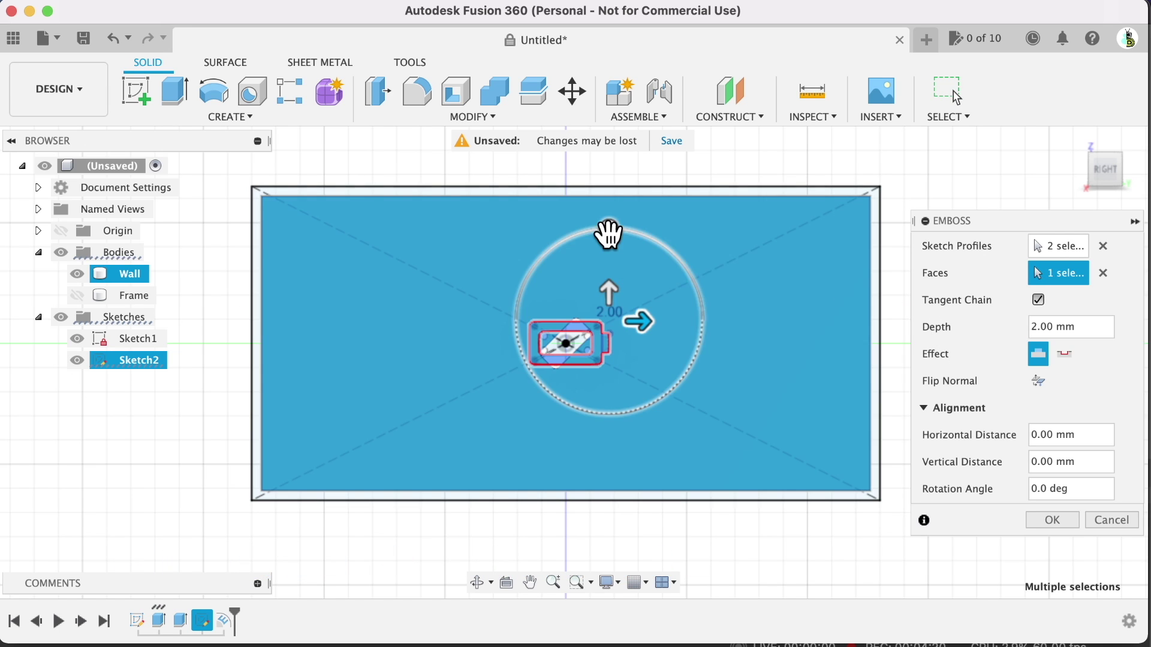
pyautogui.moveTo(606, 232); pyautogui.dragTo(534, 247)
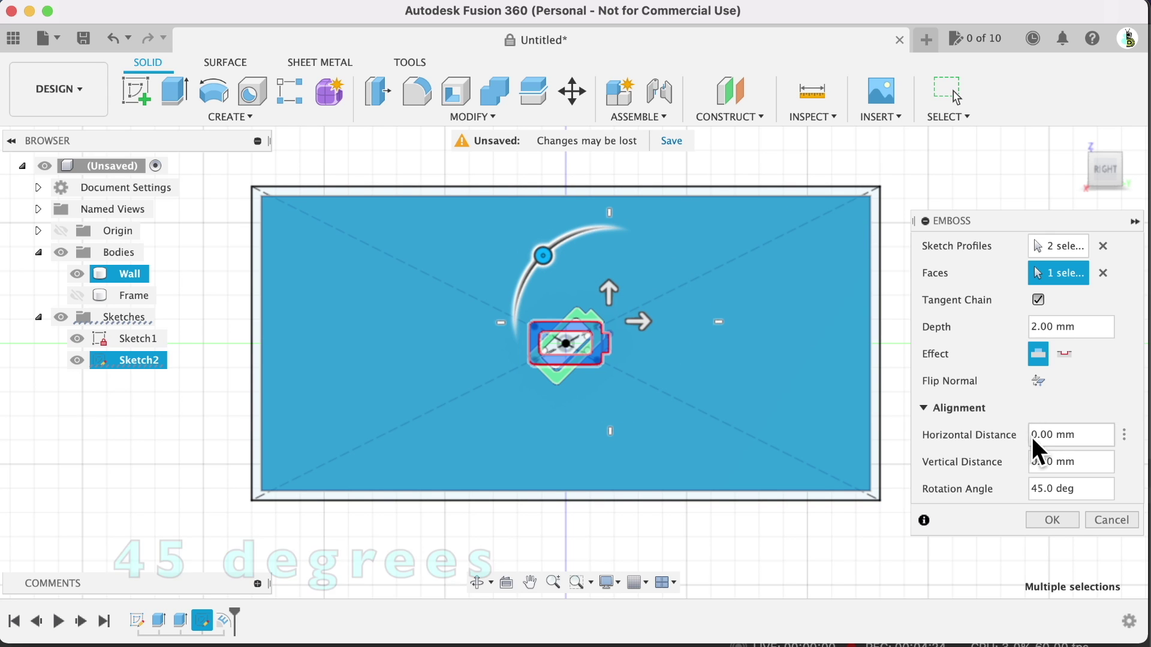
pyautogui.click(1045, 521)
# Create a section analysis through the slot, offset 4.5 mm from the slot border's long side face
pyautogui.scroll(4, 581, 378)
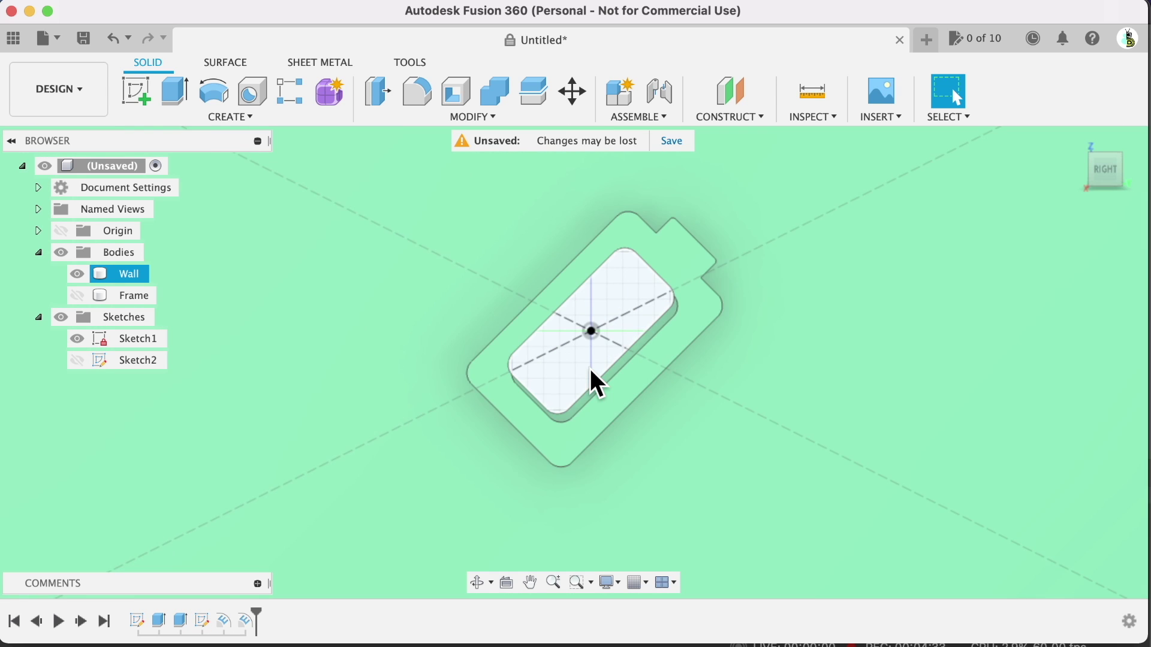
pyautogui.scroll(3, 599, 384)
pyautogui.moveTo(1097, 182); pyautogui.dragTo(1122, 180)
pyautogui.click(817, 116)
pyautogui.click(857, 307)
pyautogui.click(833, 179)
pyautogui.moveTo(797, 193); pyautogui.dragTo(689, 347)
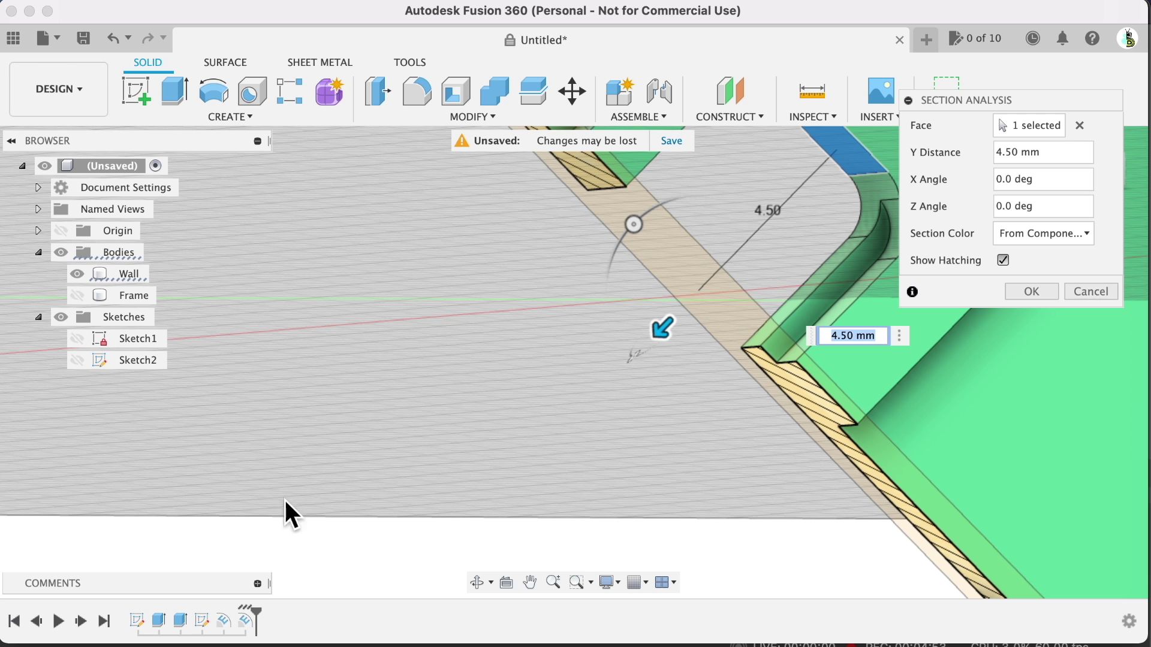
pyautogui.click(1031, 291)
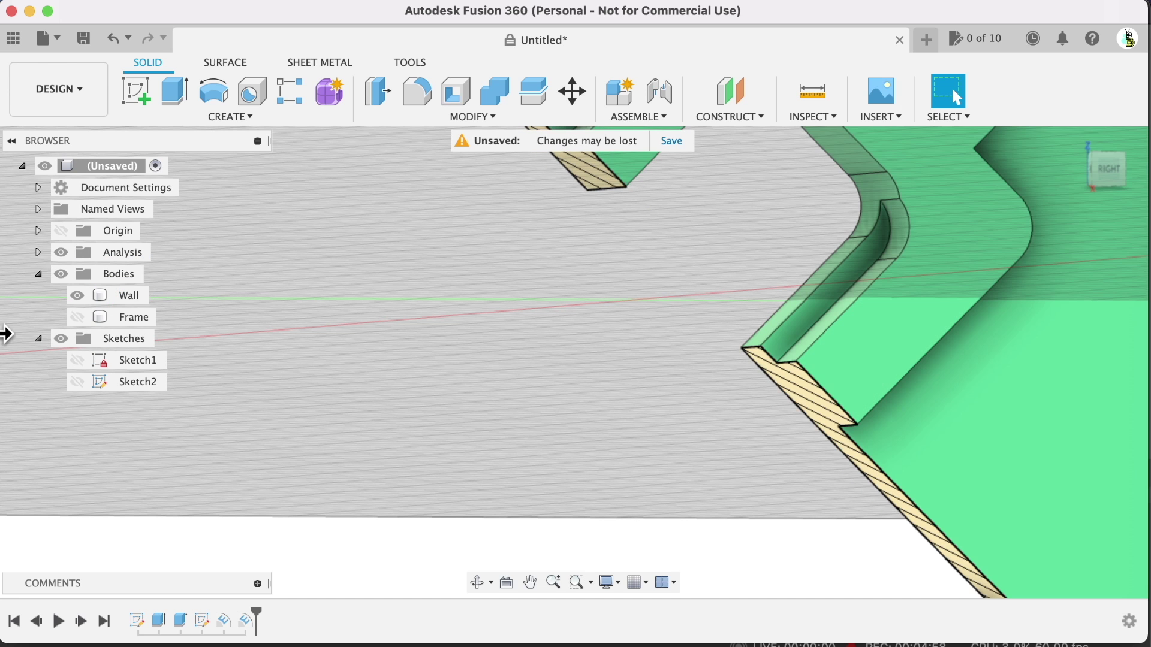
# Examine the slot's cross-section from several angles, hide the section analysis and return to the home view
pyautogui.scroll(-10, 539, 331)
pyautogui.click(1091, 178)
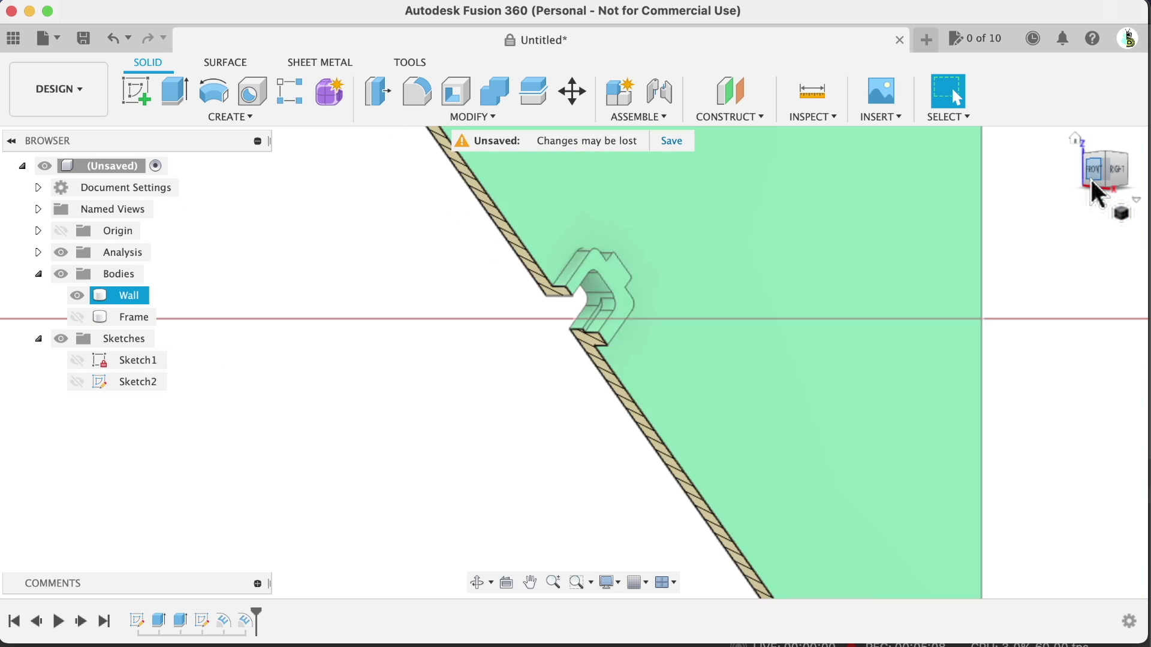
pyautogui.click(1092, 181)
pyautogui.scroll(6, 616, 306)
pyautogui.moveTo(1104, 173); pyautogui.dragTo(519, 249)
pyautogui.click(61, 252)
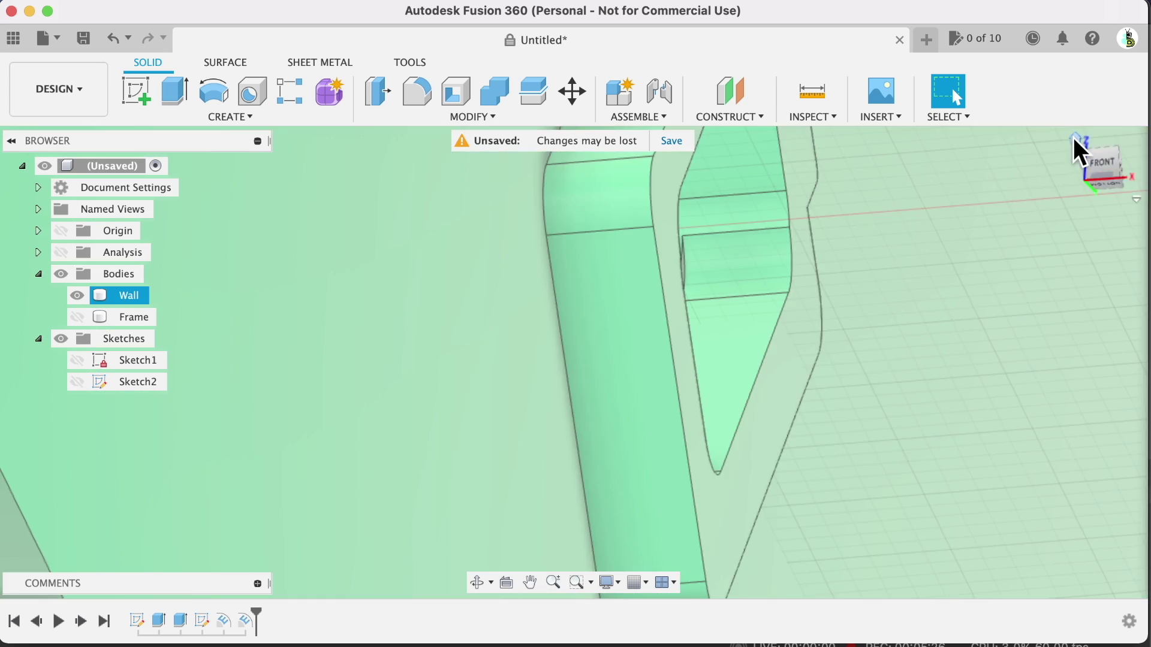
pyautogui.click(1076, 144)
# Roll the timeline back to just after Sketch2, before both embosses, and show that sketch alone in the right view
pyautogui.moveTo(257, 612); pyautogui.dragTo(212, 618)
pyautogui.click(77, 382)
pyautogui.click(1113, 179)
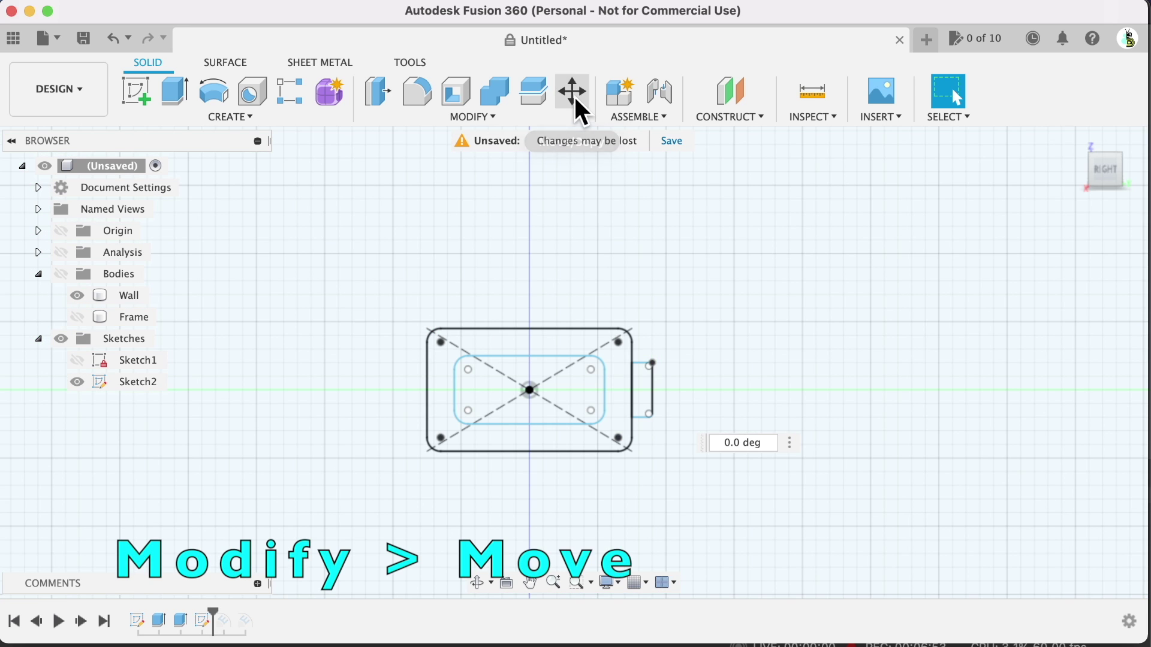
# Rotate all of Sketch2's geometry 45 degrees about the origin's X axis
pyautogui.click(574, 95)
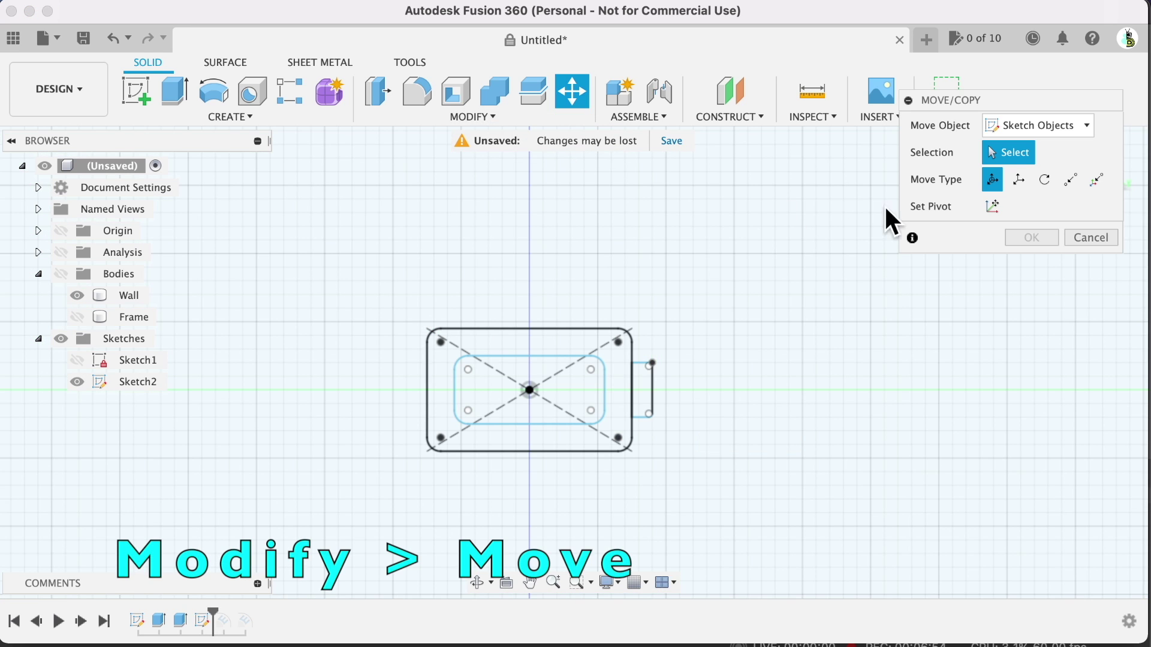
pyautogui.click(1023, 131)
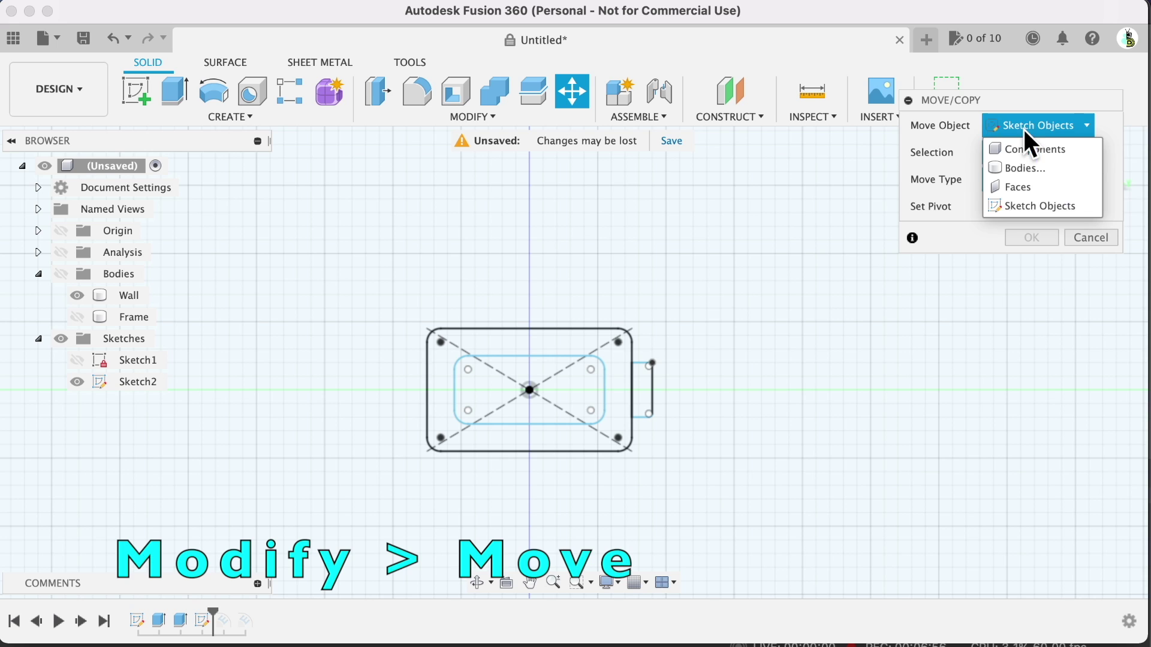
pyautogui.click(1066, 206)
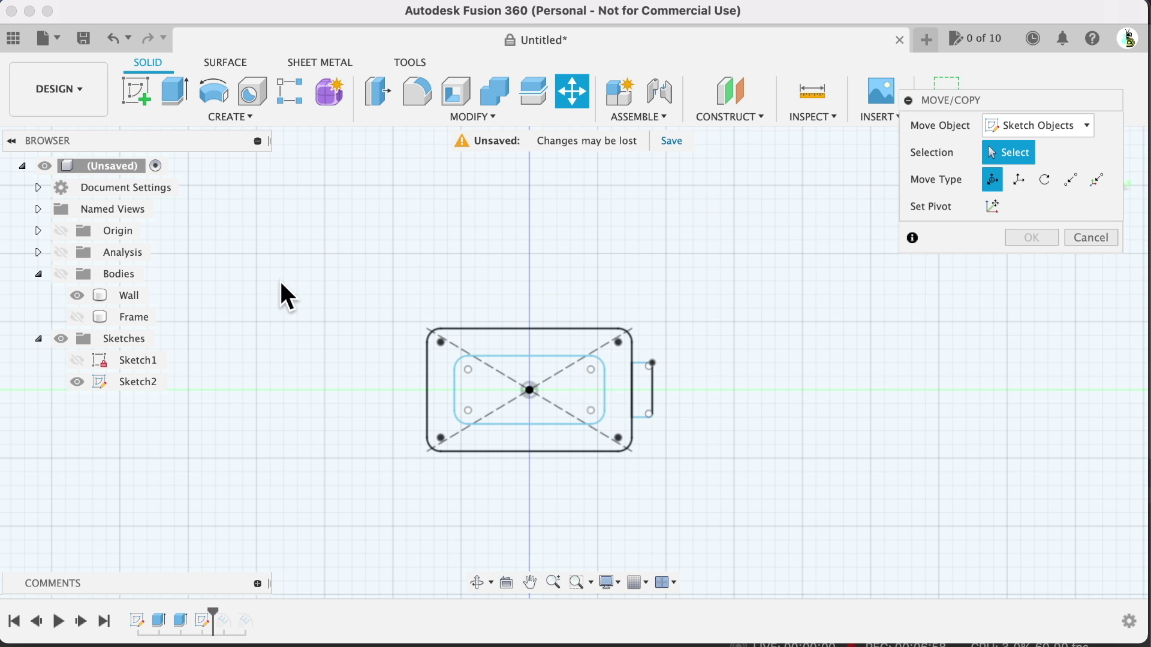
pyautogui.moveTo(756, 515); pyautogui.dragTo(757, 514)
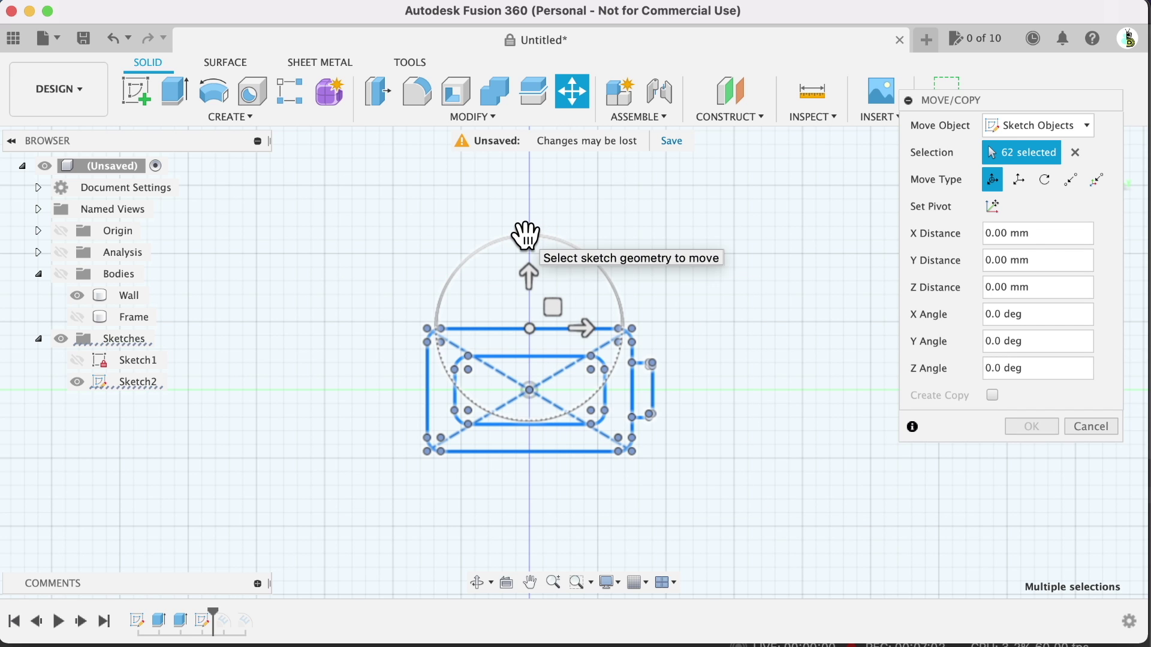
pyautogui.click(1043, 178)
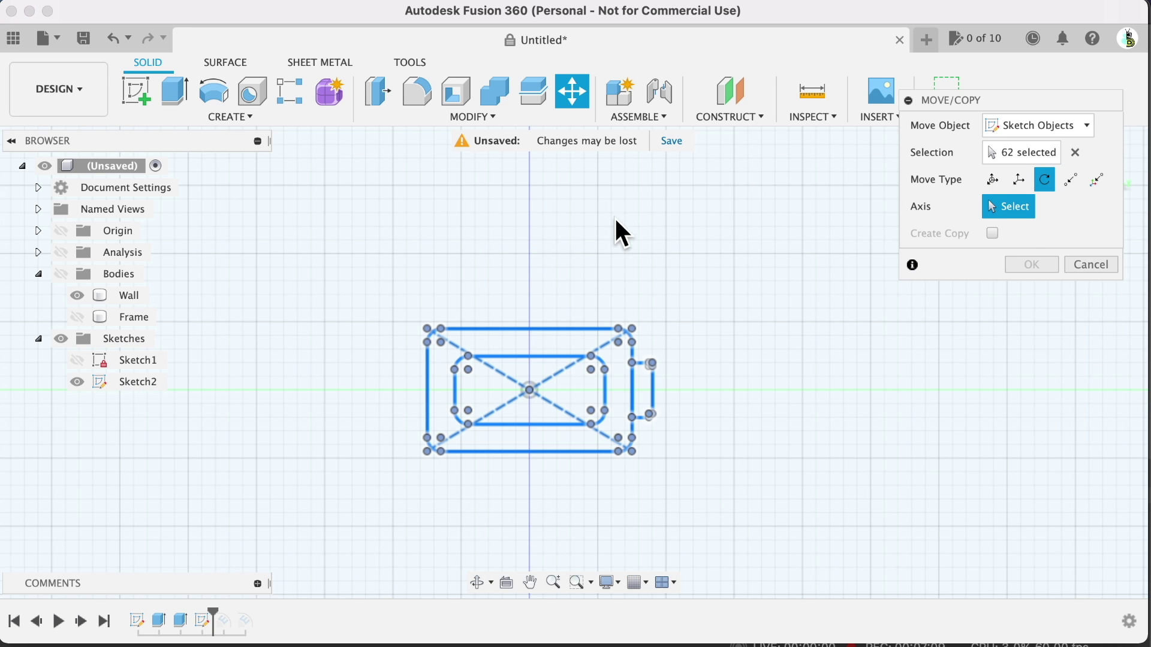
pyautogui.moveTo(1051, 92); pyautogui.dragTo(1044, 284)
pyautogui.click(1095, 162)
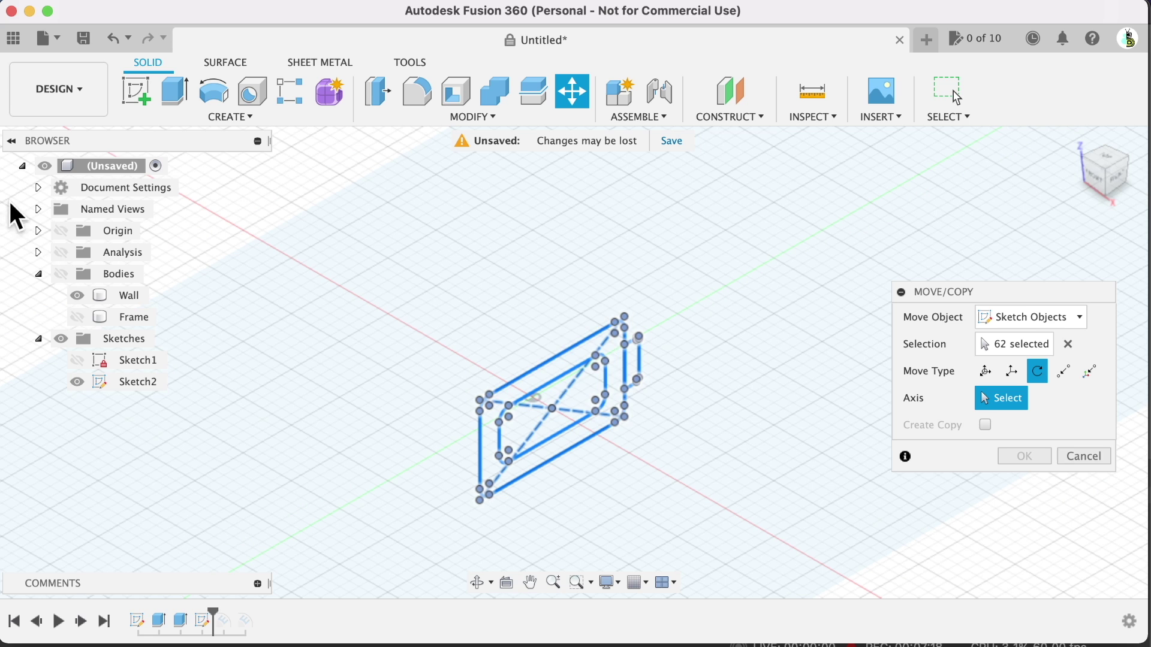
pyautogui.click(584, 426)
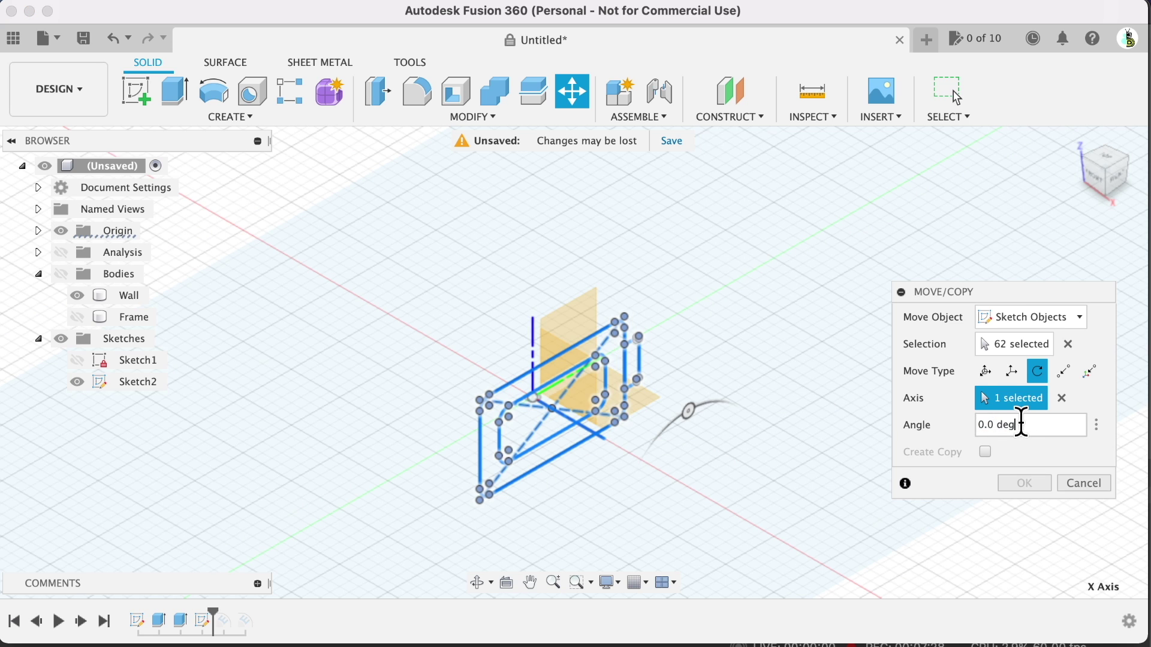
pyautogui.write('45')
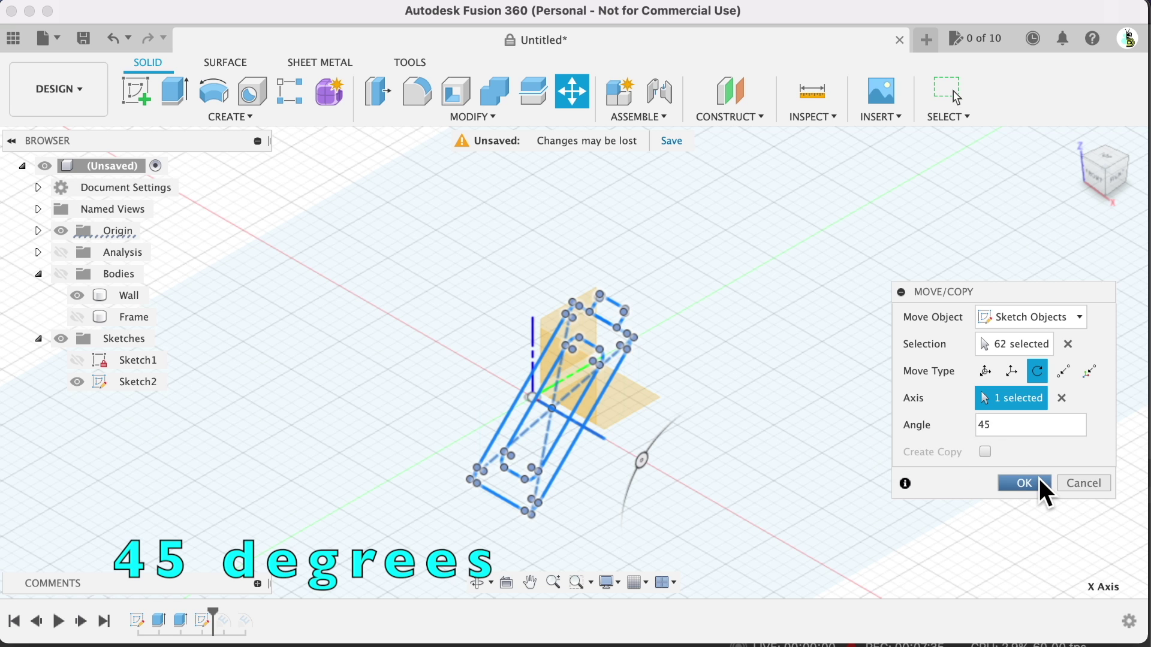
pyautogui.click(1024, 483)
pyautogui.click(60, 231)
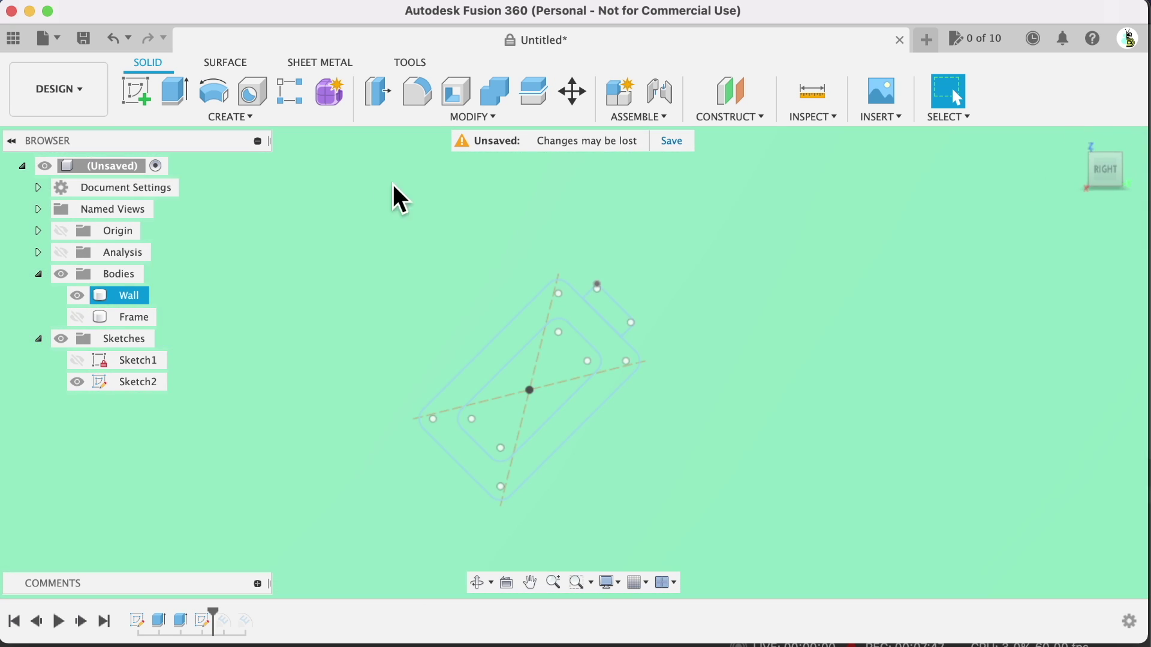
# Extrude Sketch2's inner slot profile as a cut, using the To Object extent to reach the wall's opposite face
pyautogui.press('e')
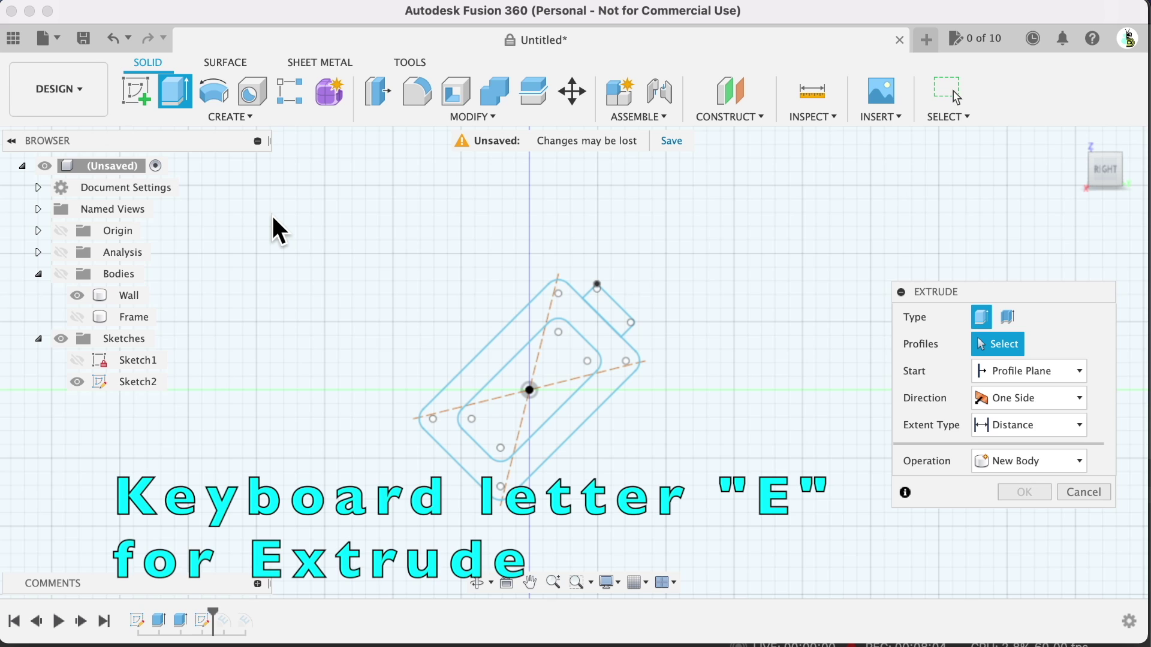
pyautogui.click(567, 359)
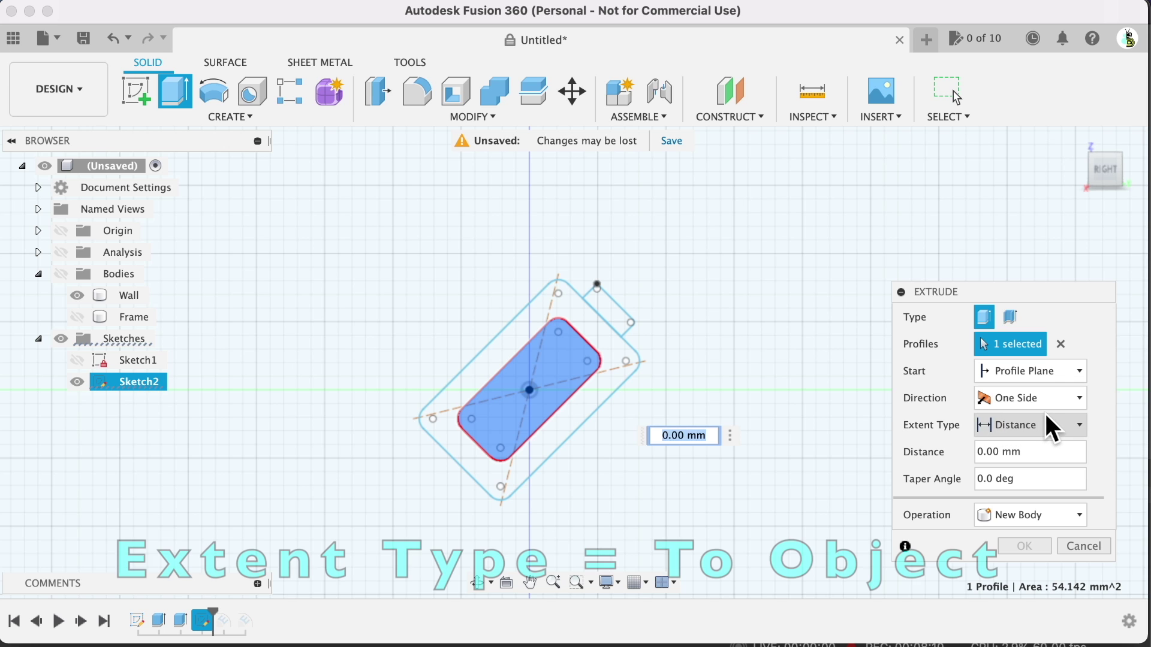
pyautogui.click(1064, 414)
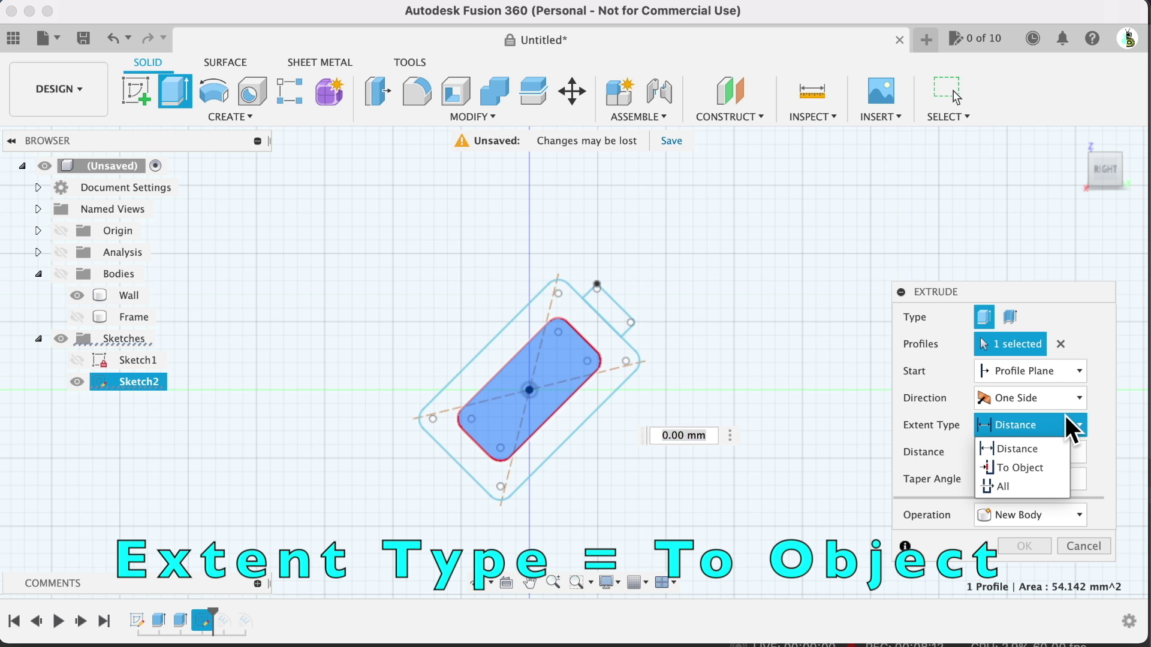
pyautogui.click(1034, 465)
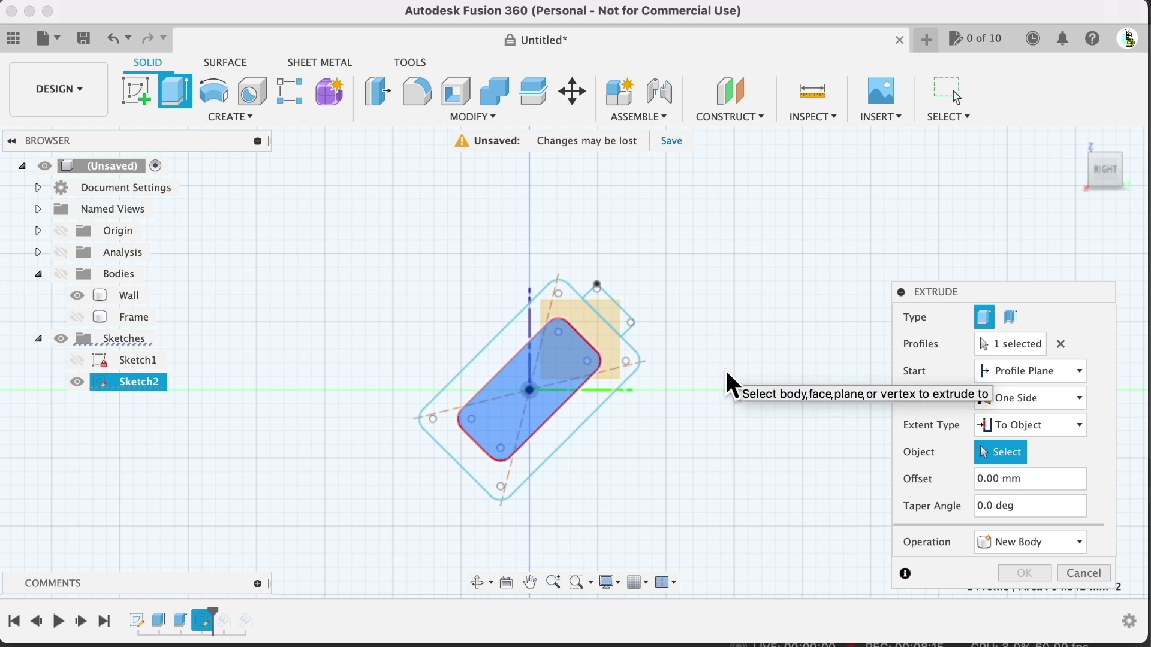
pyautogui.click(60, 274)
pyautogui.click(1090, 158)
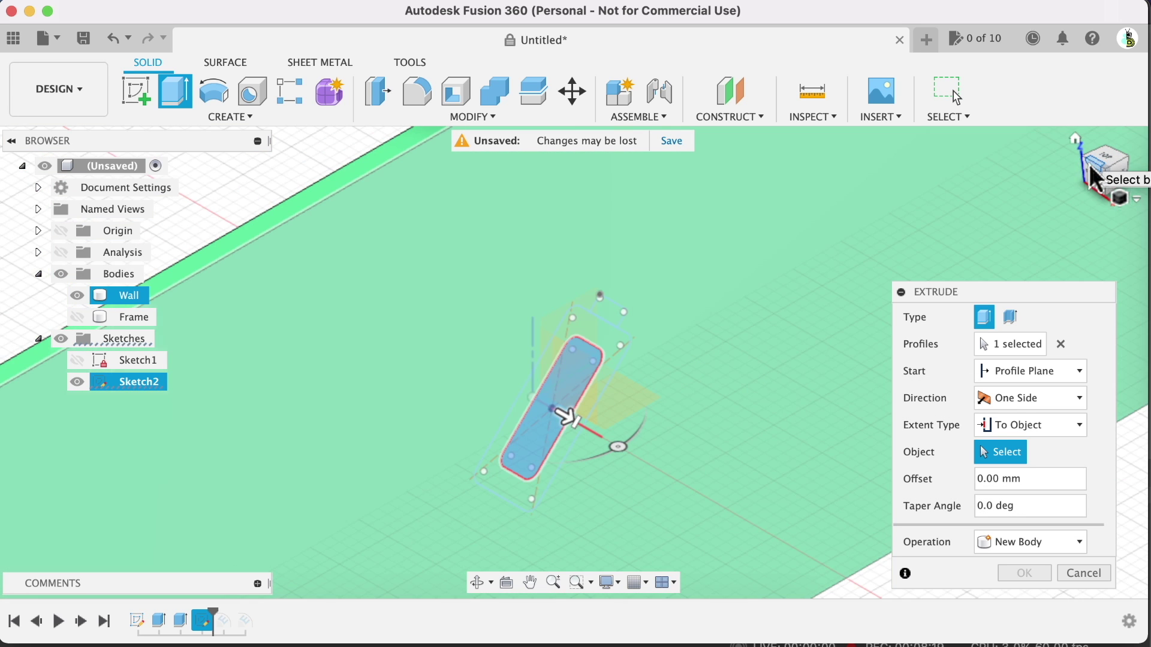
pyautogui.click(1083, 164)
pyautogui.click(493, 389)
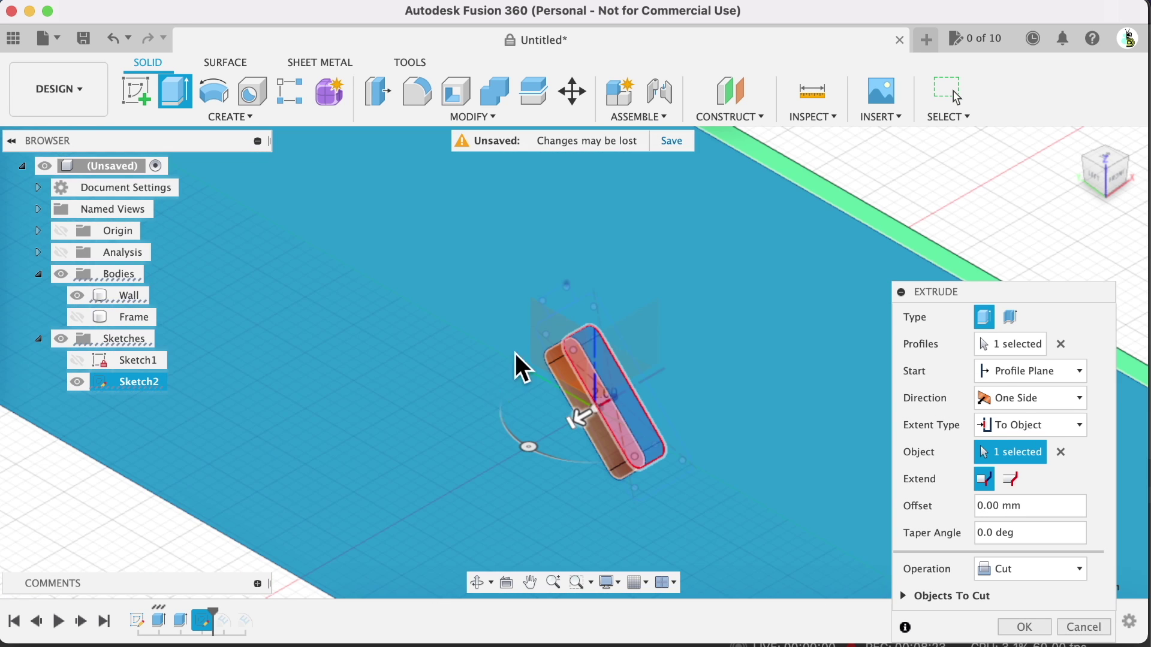
pyautogui.click(1035, 623)
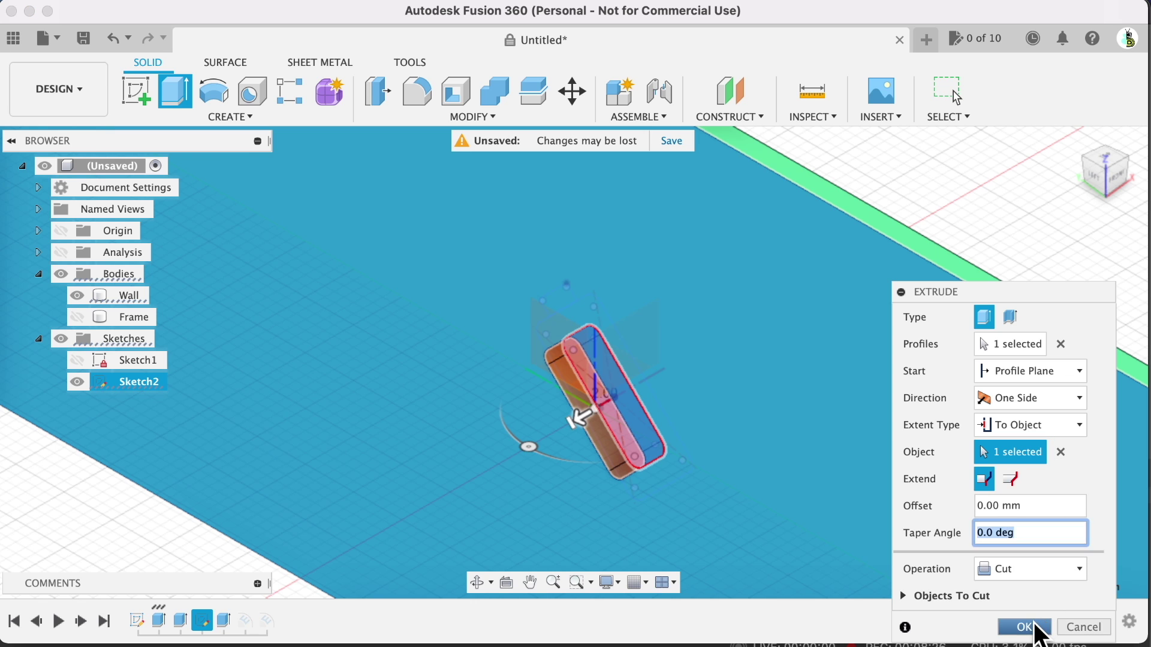
# Extrude the slot's border and tab profiles 2 mm outward and join them to the wall
pyautogui.click(1127, 158)
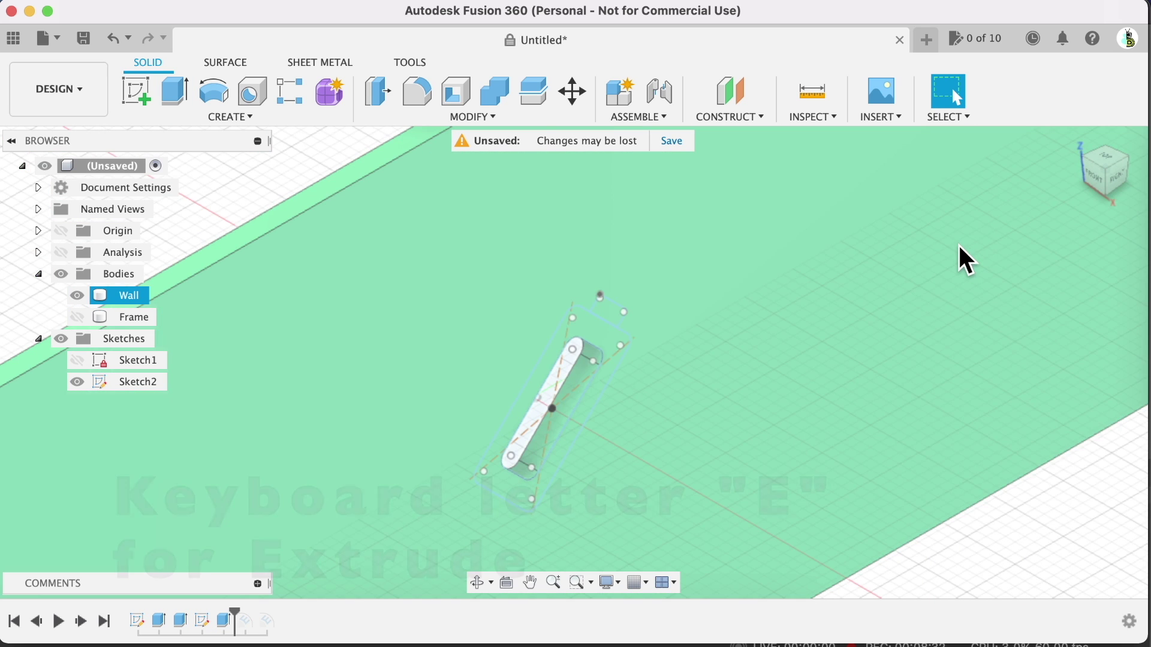
pyautogui.press('e')
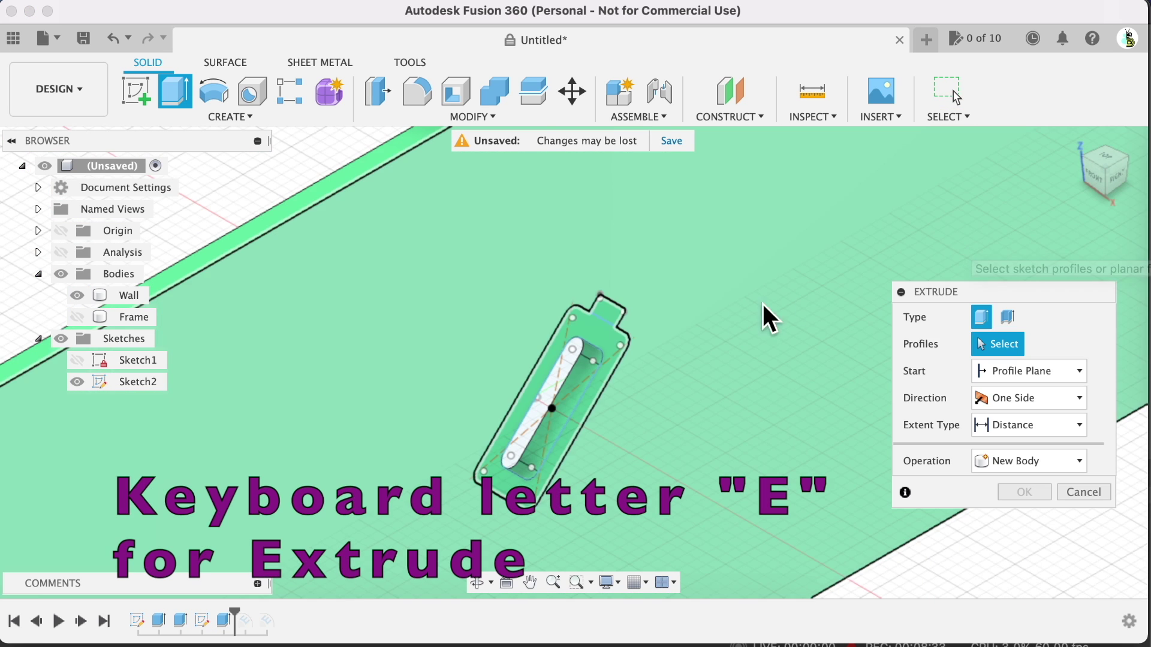
pyautogui.click(608, 314)
pyautogui.click(597, 335)
pyautogui.write('2')
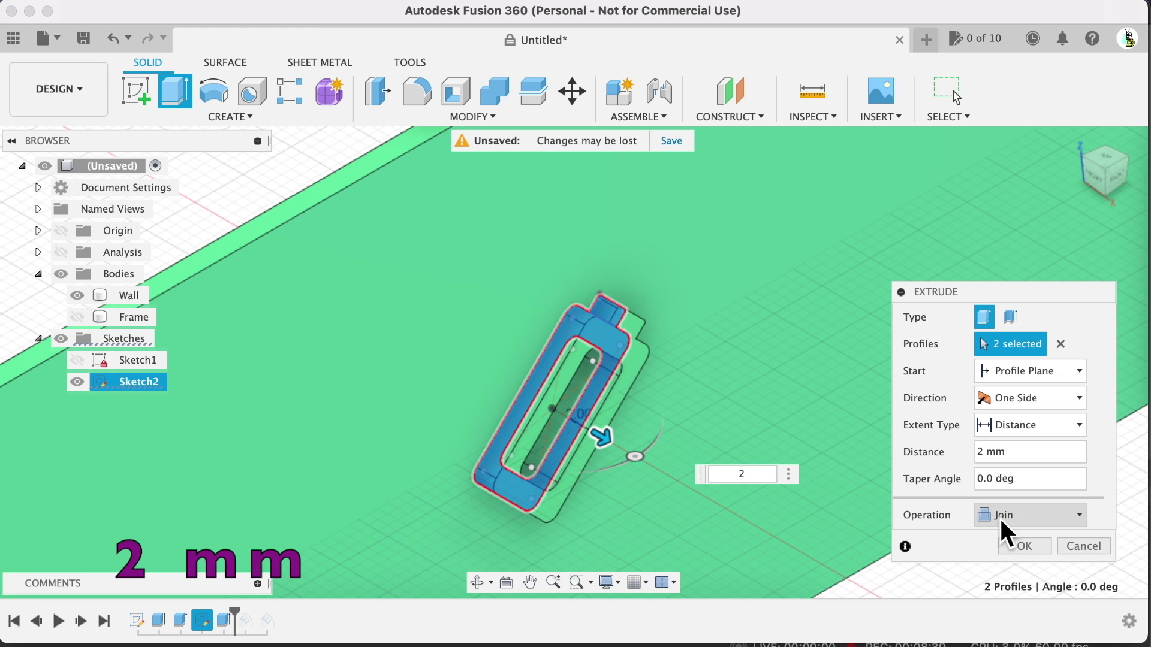
pyautogui.click(1022, 550)
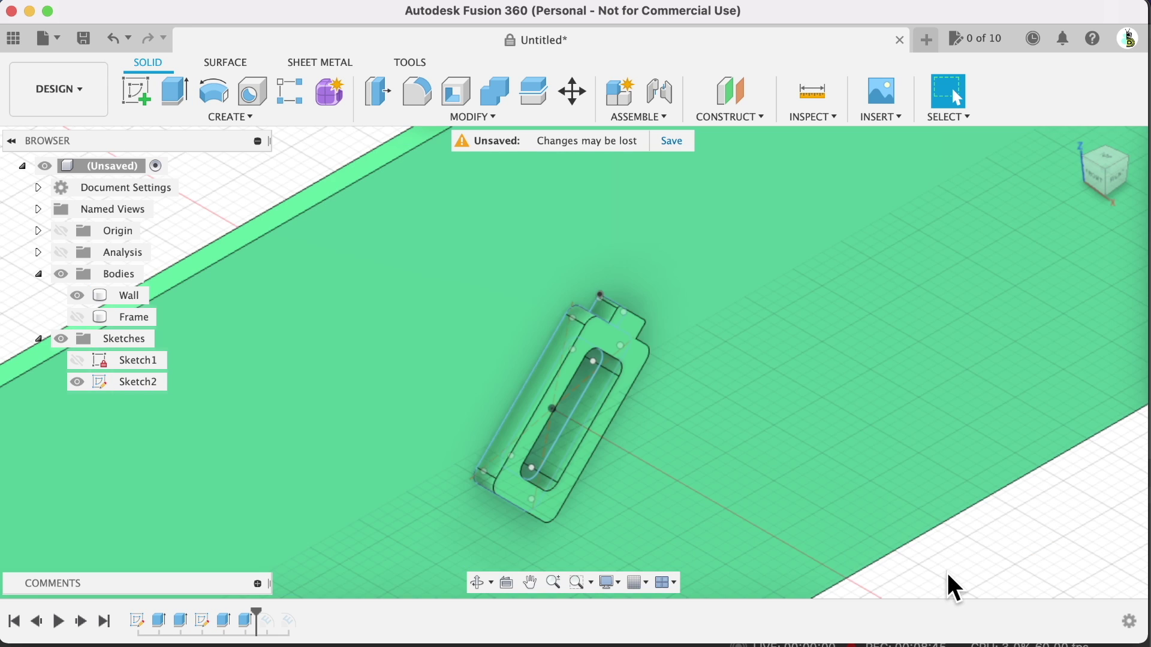
# Hide Sketch2 and show the whole wall in an isometric view
pyautogui.scroll(5, 944, 583)
pyautogui.click(77, 382)
pyautogui.moveTo(1108, 172)
pyautogui.mouseDown()
pyautogui.moveTo(1074, 143)
pyautogui.moveTo(1079, 165)
pyautogui.mouseUp()
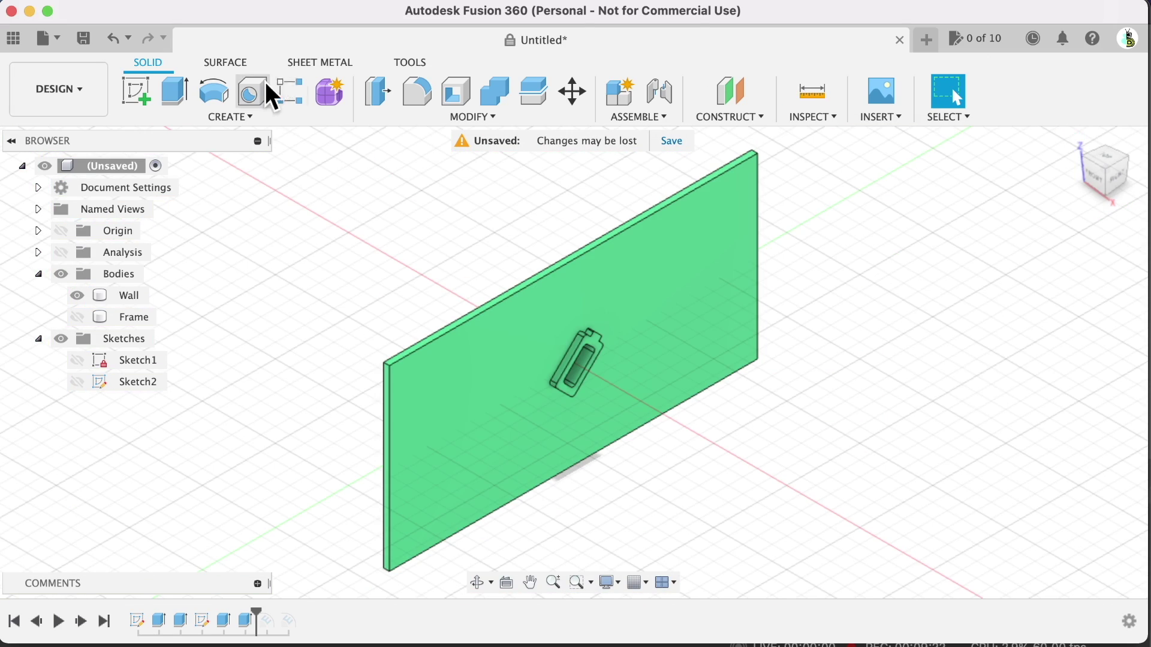
pyautogui.click(290, 91)
pyautogui.click(1036, 318)
pyautogui.click(1014, 381)
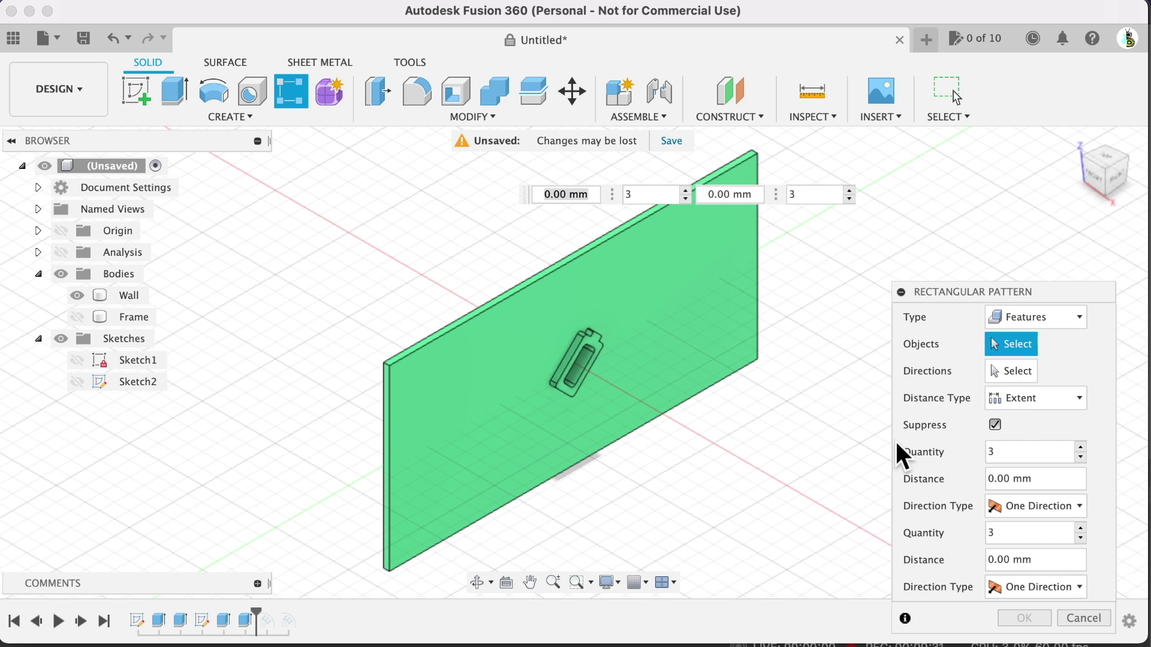
pyautogui.click(245, 618)
pyautogui.click(224, 619)
pyautogui.click(1015, 367)
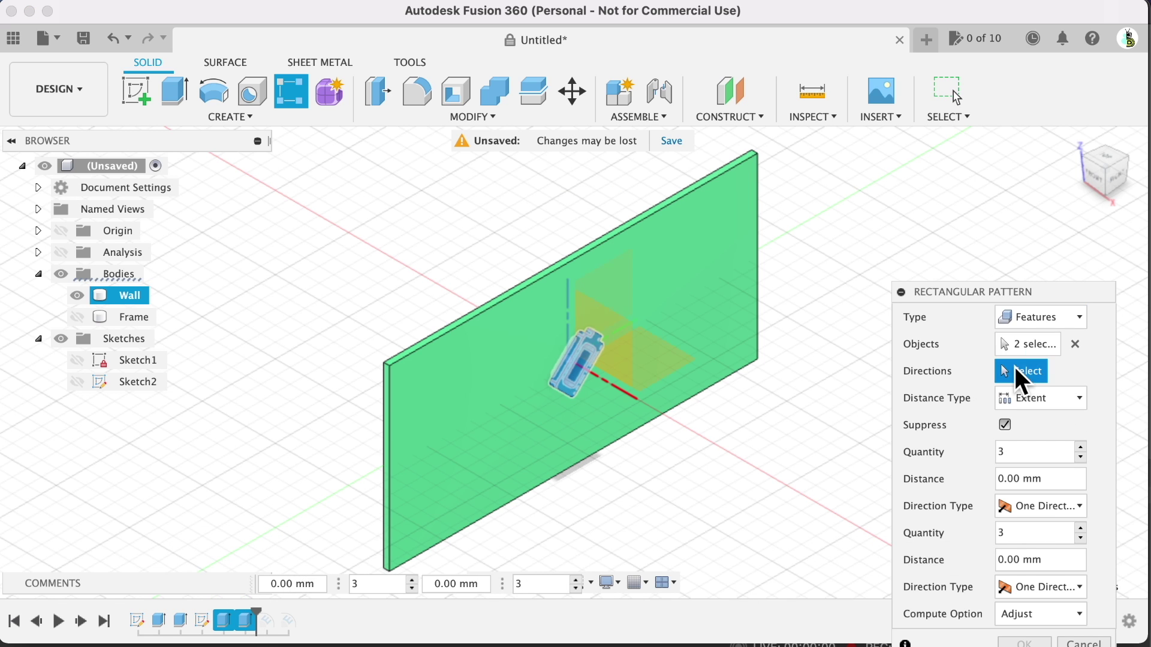
pyautogui.click(1112, 180)
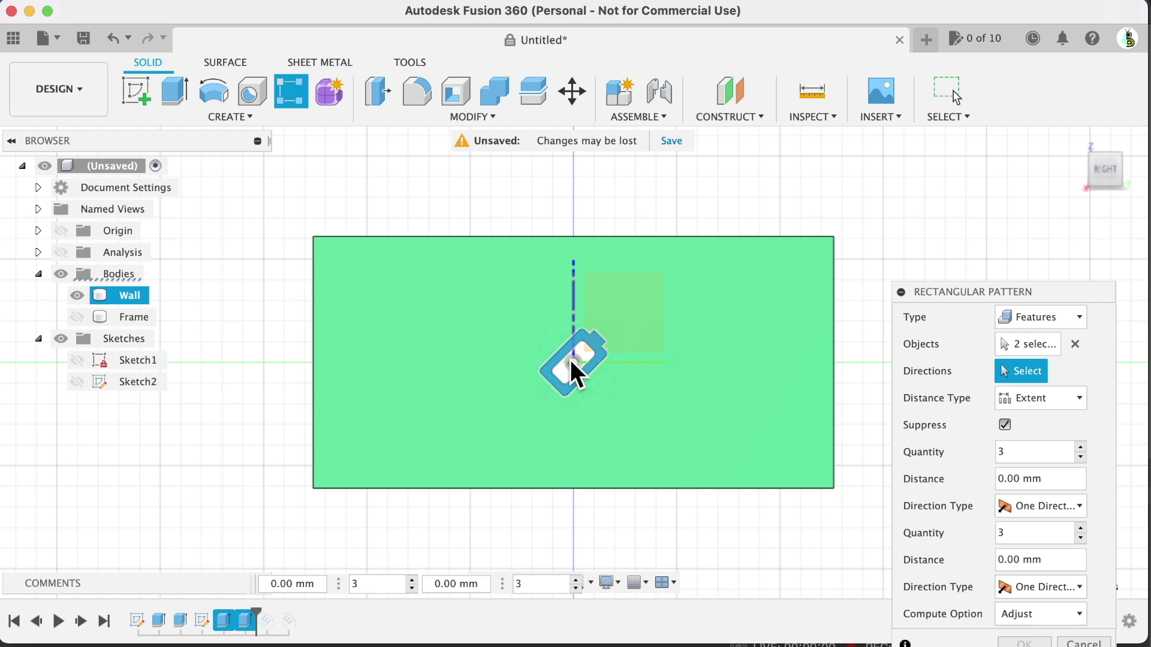
pyautogui.click(1072, 640)
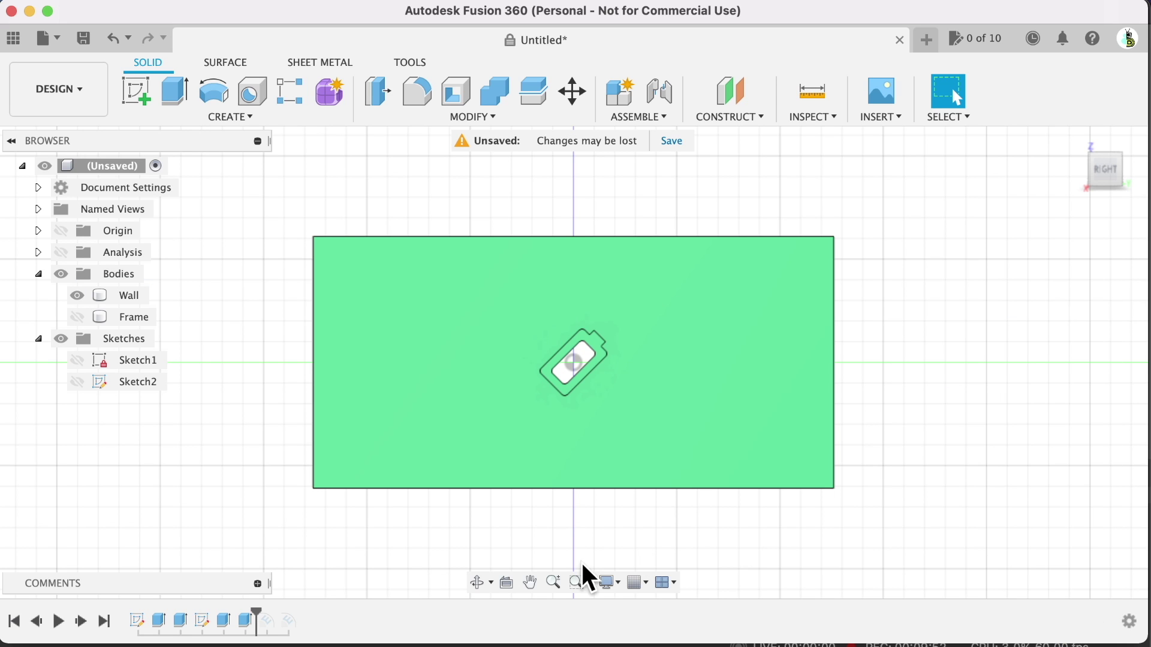
# In Sketch2, draw a construction line from the origin to the midpoint of the slot border's tabbed short edge and finish the sketch
pyautogui.rightClick(203, 618)
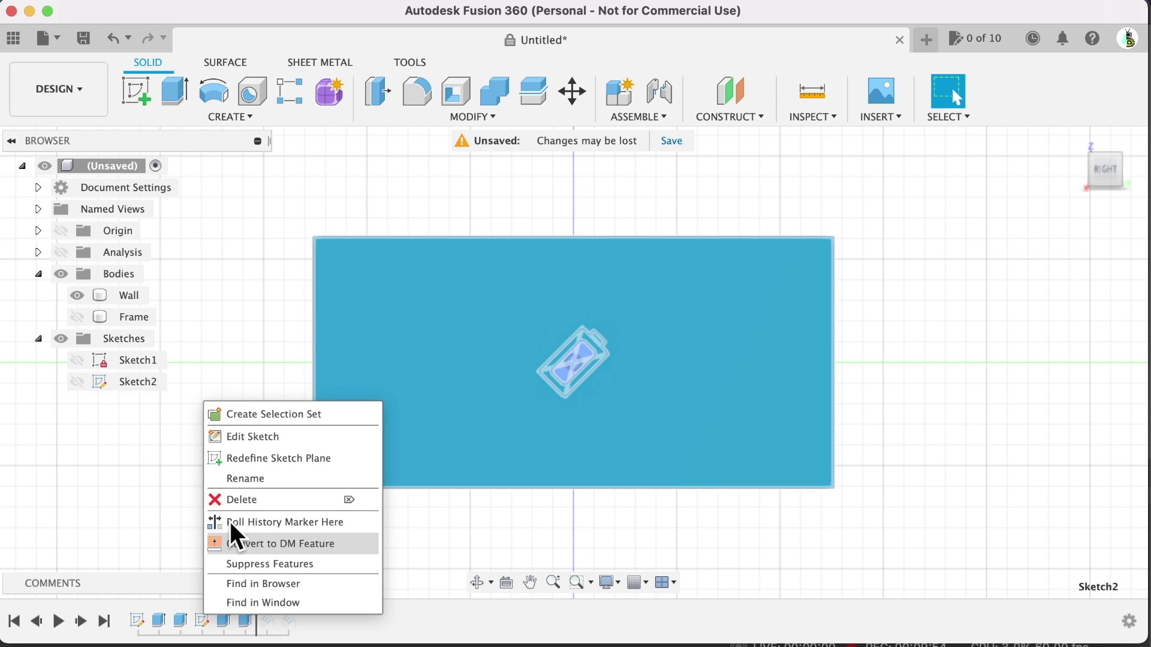
pyautogui.click(255, 441)
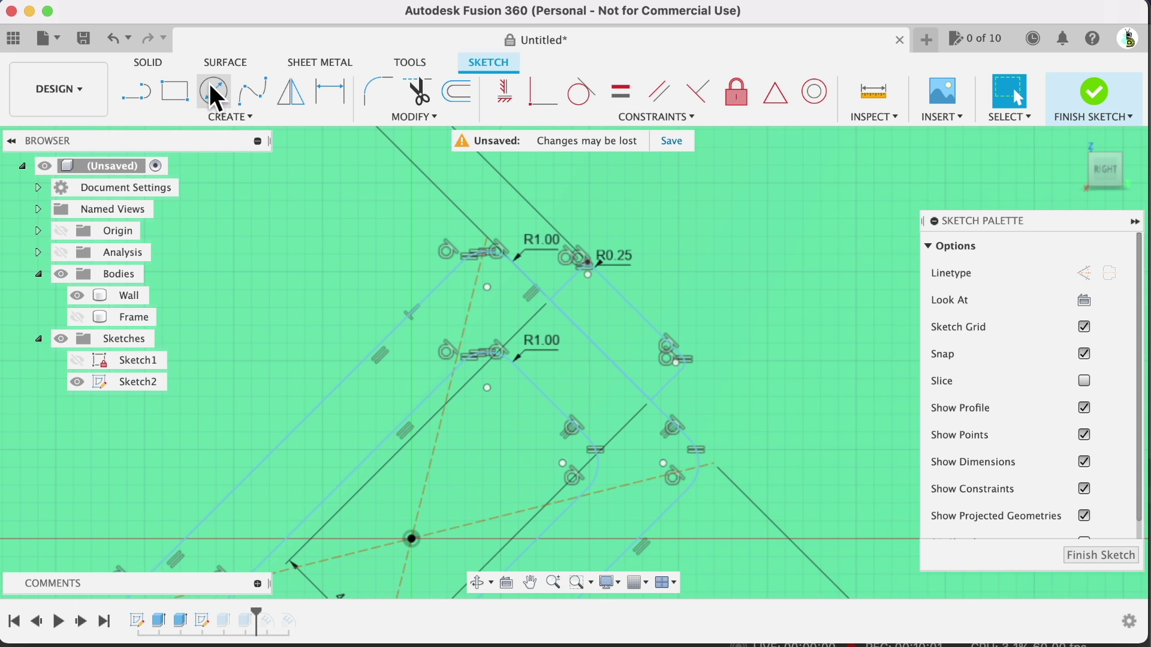
pyautogui.click(150, 95)
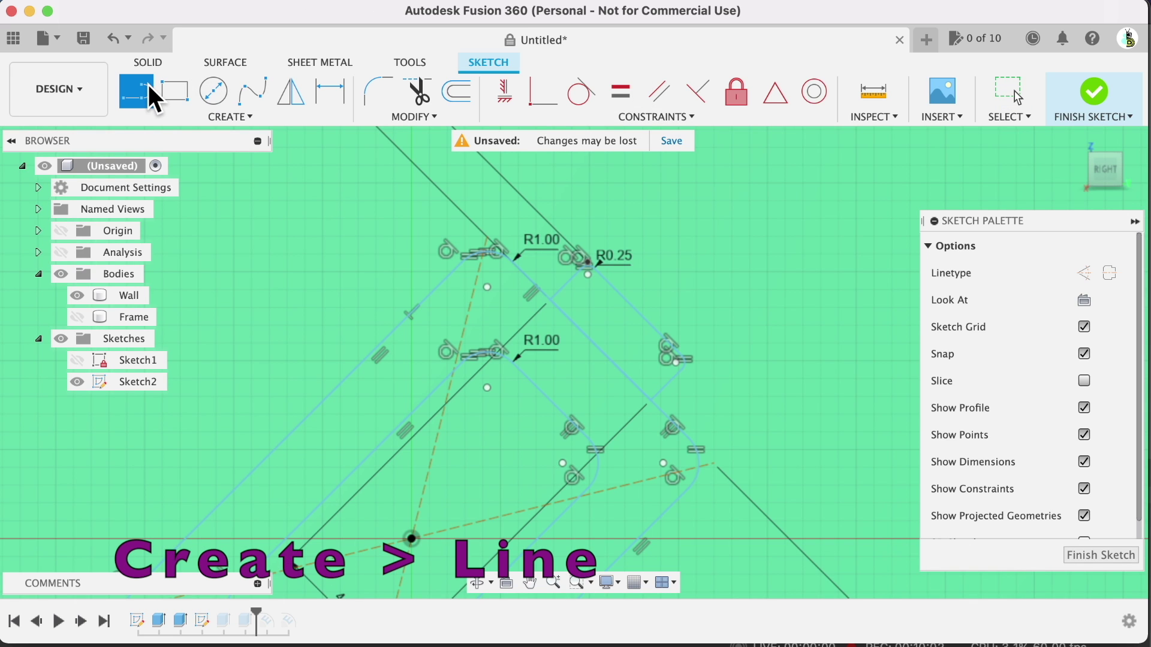
pyautogui.click(1088, 275)
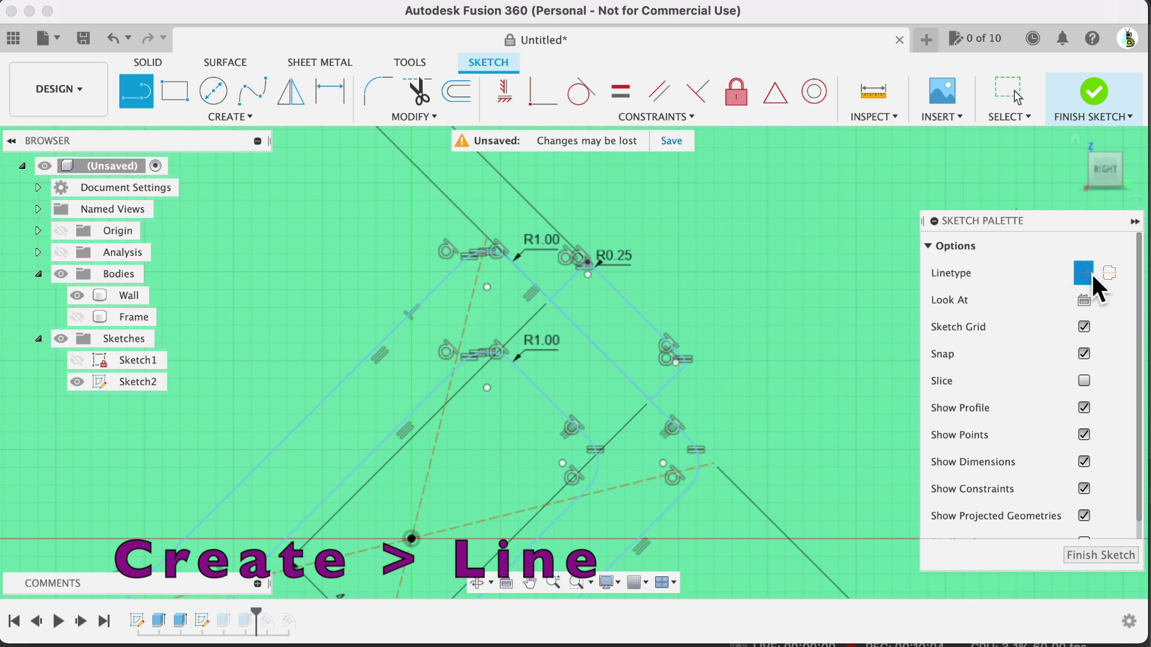
pyautogui.click(412, 539)
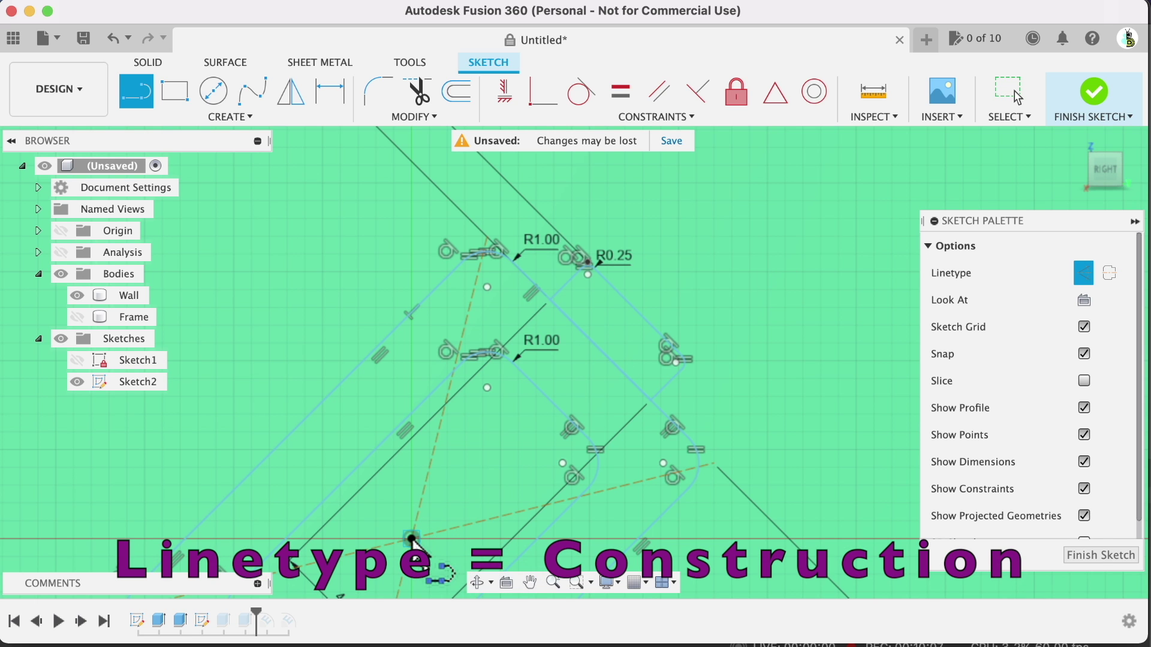
pyautogui.doubleClick(601, 349)
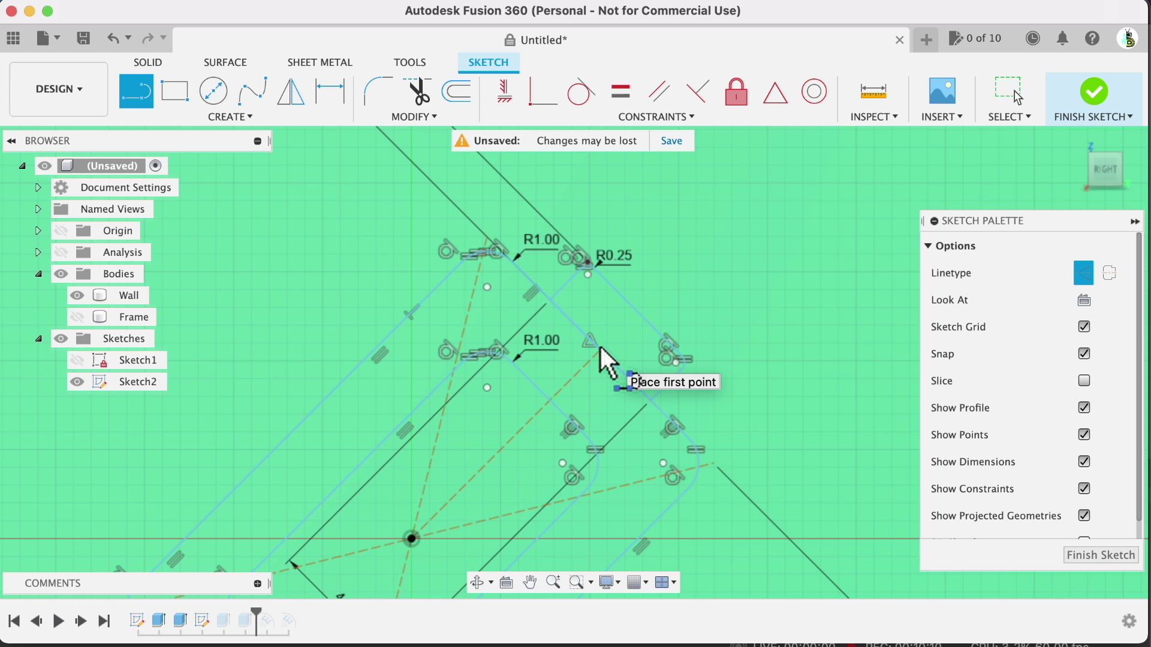
pyautogui.click(1094, 94)
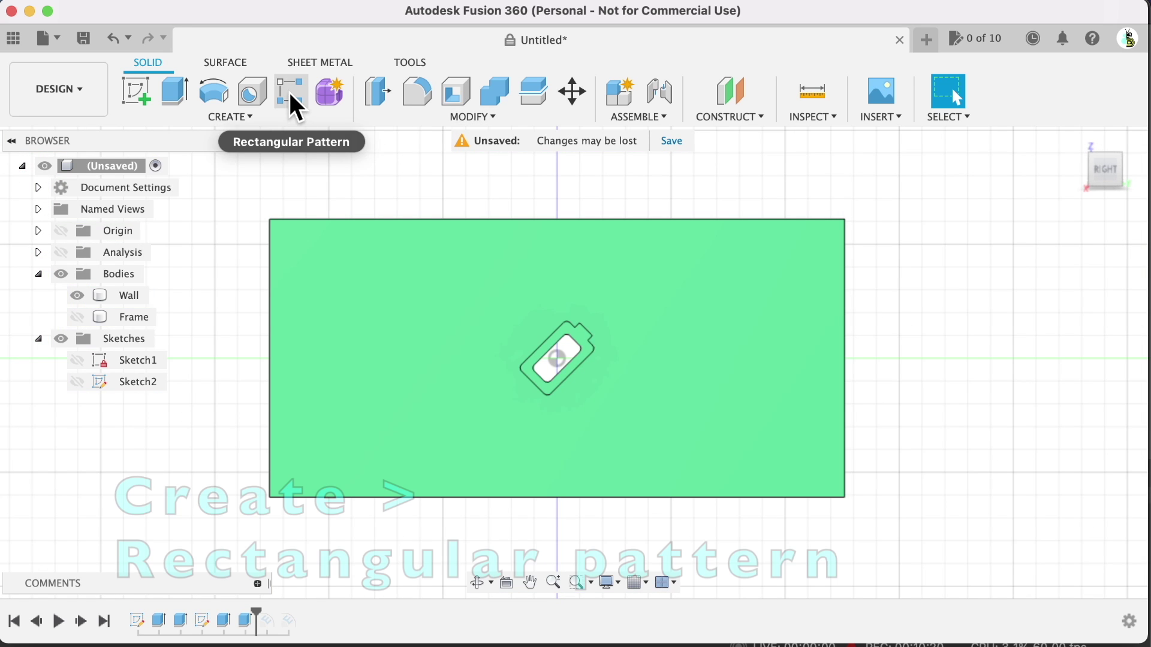
# Start a rectangular feature pattern of the two slot extrudes, directed along the diagonal construction line and the horizontal Y axis
pyautogui.click(290, 90)
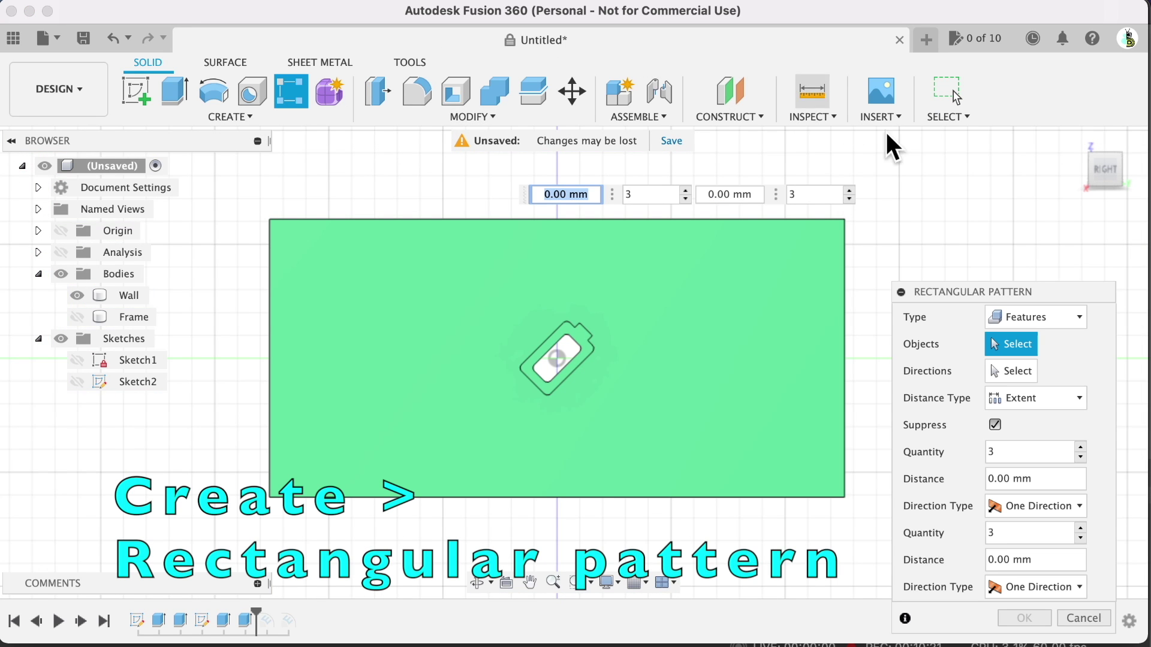
pyautogui.click(1033, 322)
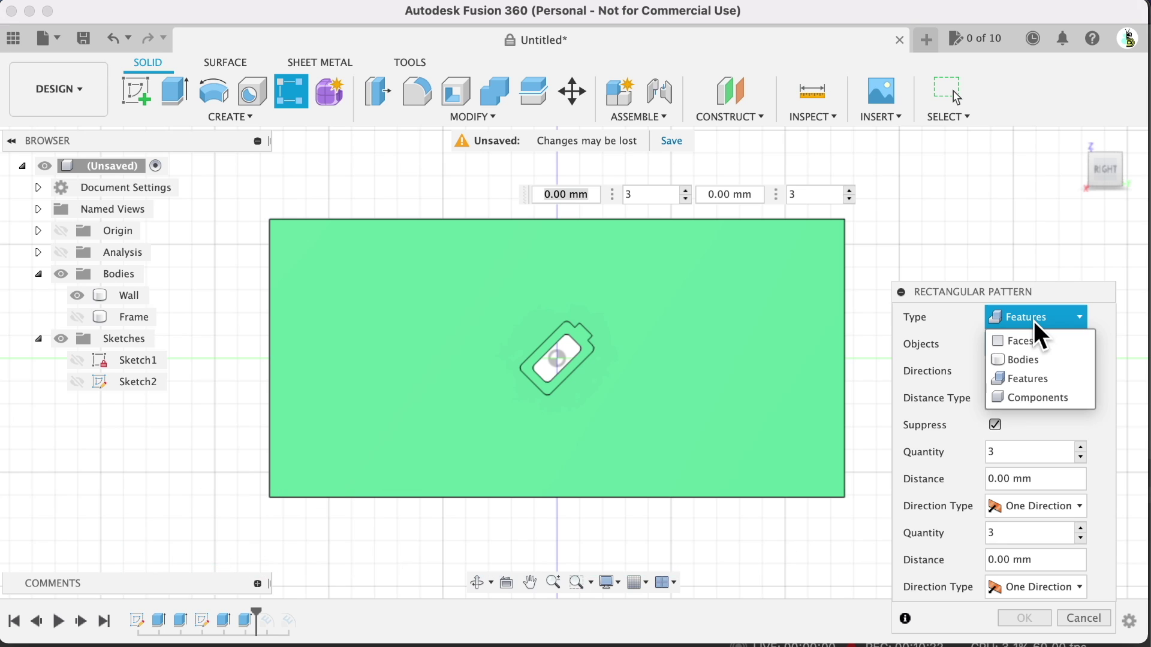
pyautogui.click(1036, 372)
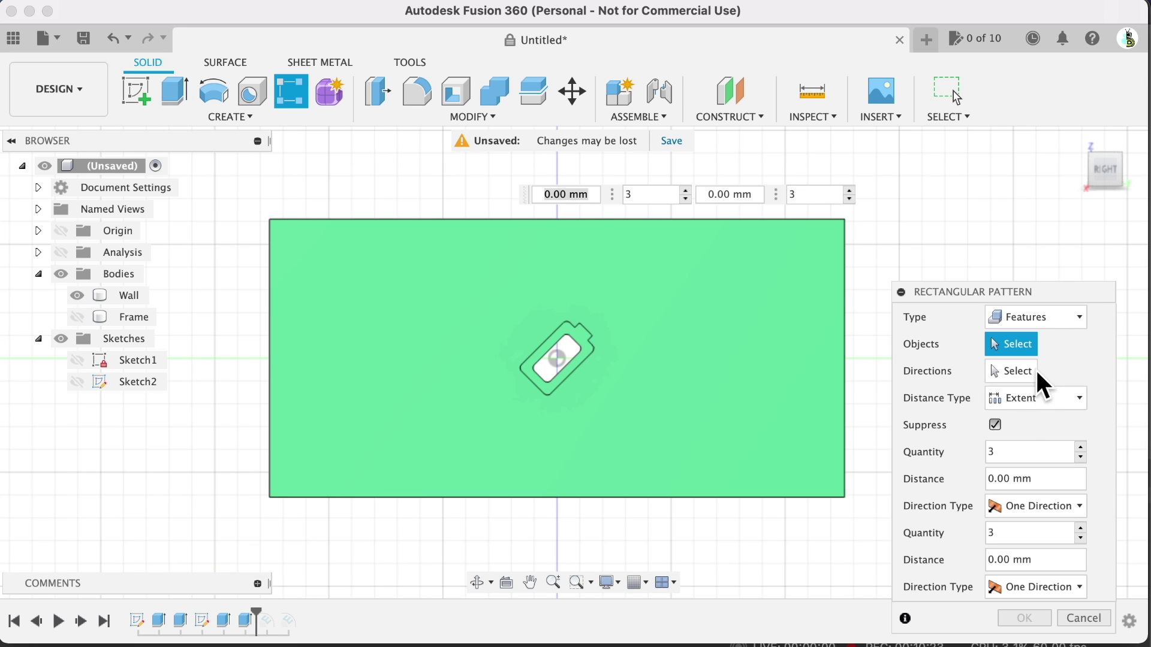
pyautogui.click(244, 619)
pyautogui.click(222, 621)
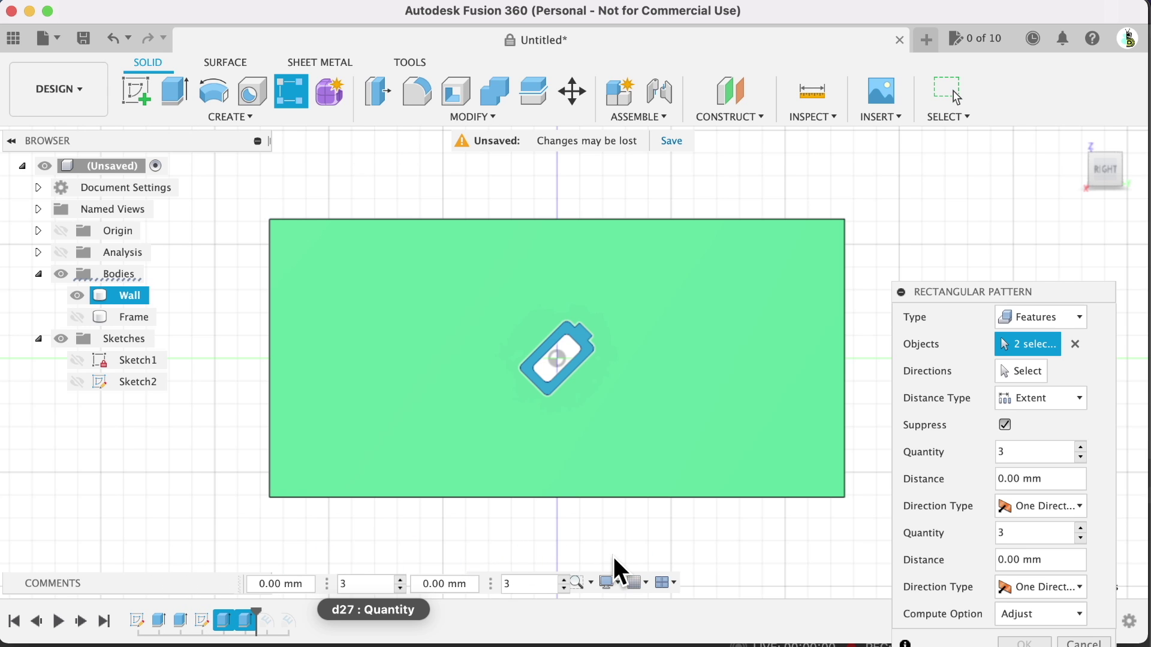
pyautogui.click(1026, 373)
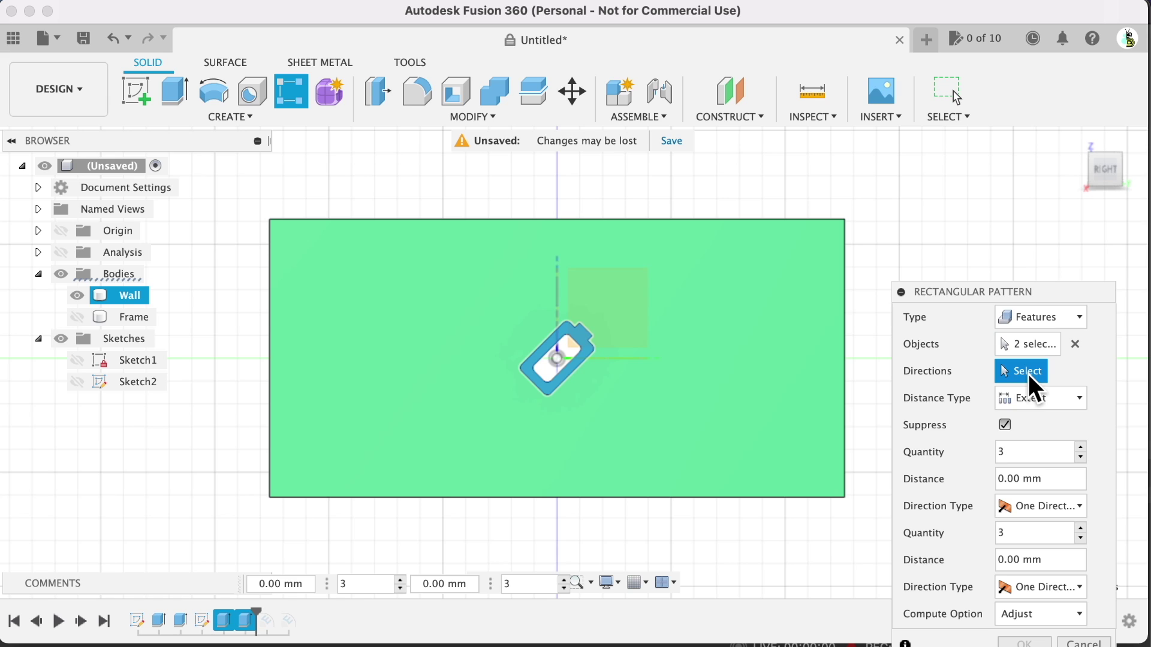
pyautogui.click(567, 351)
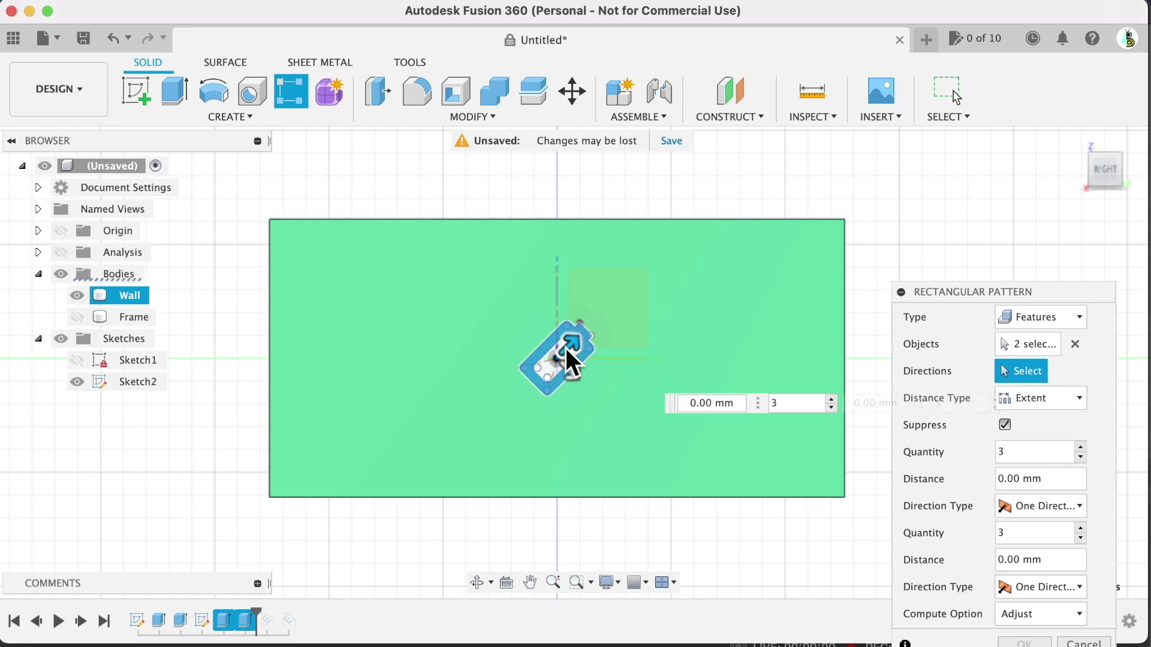
pyautogui.click(609, 359)
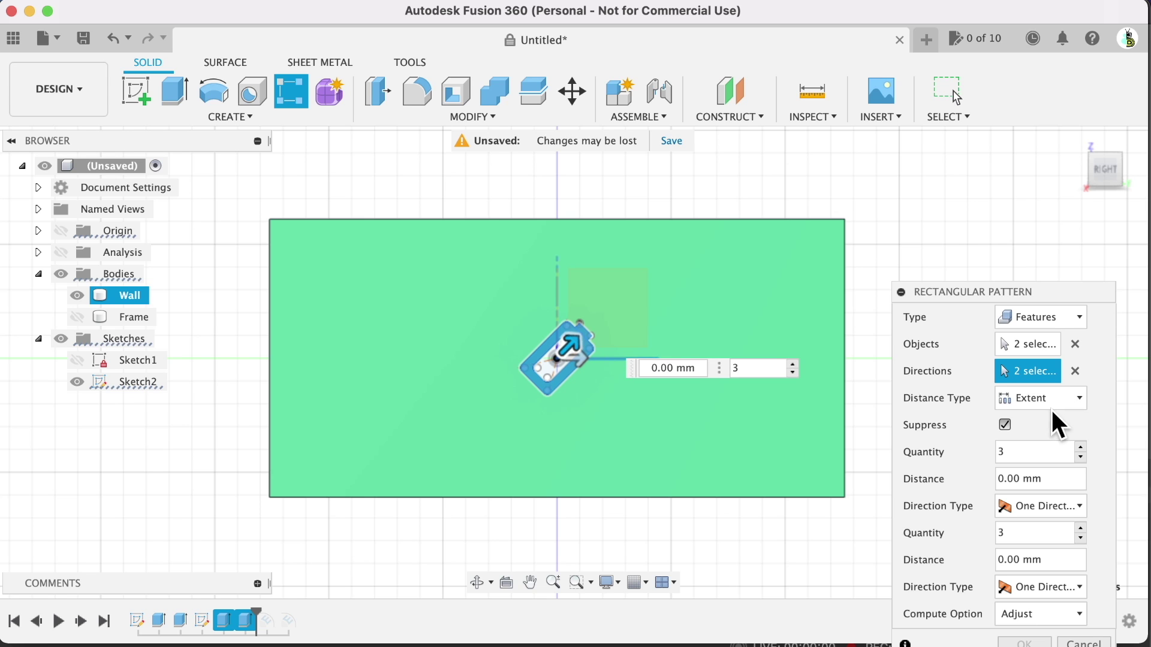
# Set the pattern's diagonal direction to symmetric, with a quantity of 5 and an extent distance of 40 mm
pyautogui.click(1043, 450)
pyautogui.click(1084, 502)
pyautogui.click(1055, 549)
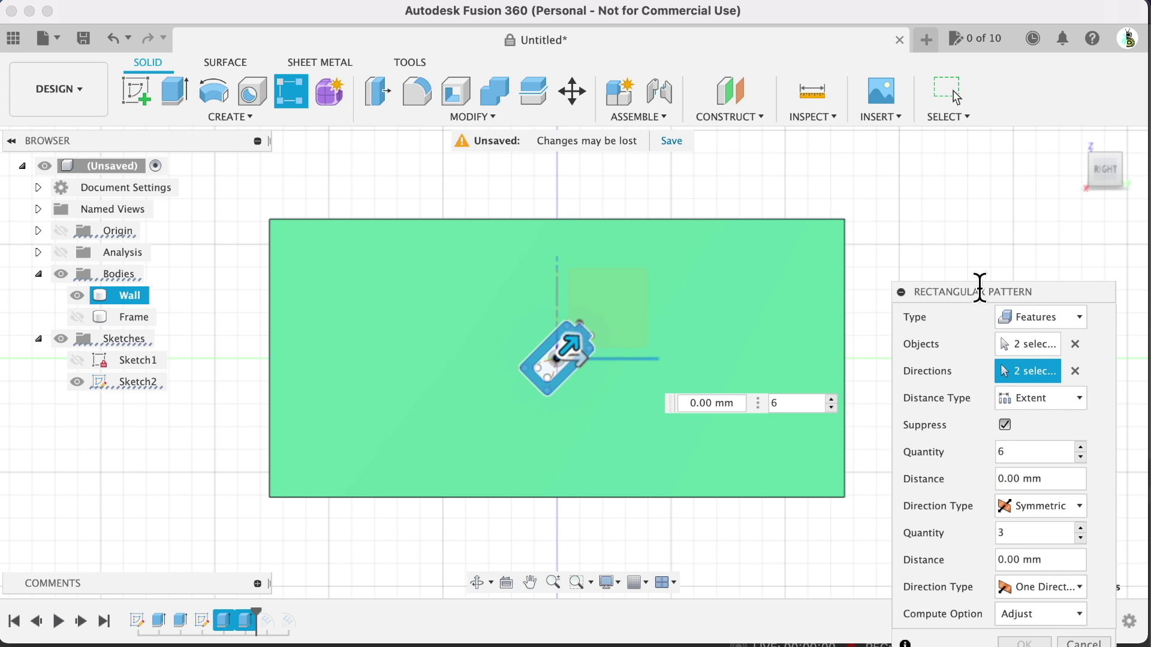
pyautogui.moveTo(979, 289); pyautogui.dragTo(978, 151)
pyautogui.click(1048, 337)
pyautogui.write('60')
pyautogui.click(1079, 319)
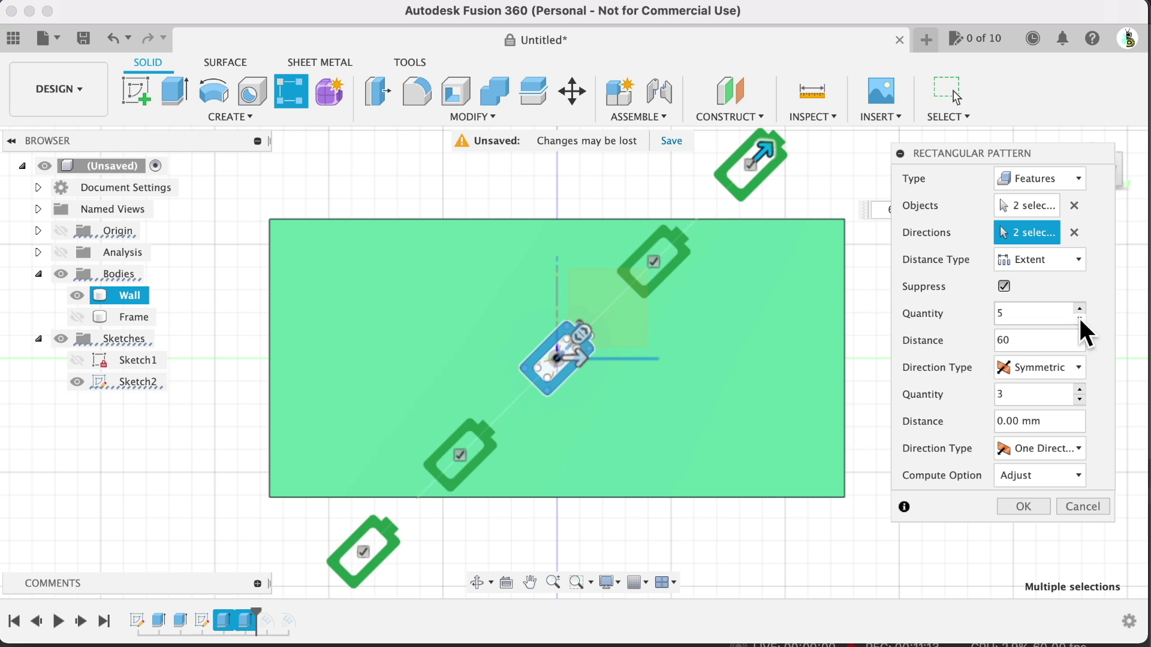
pyautogui.write('40')
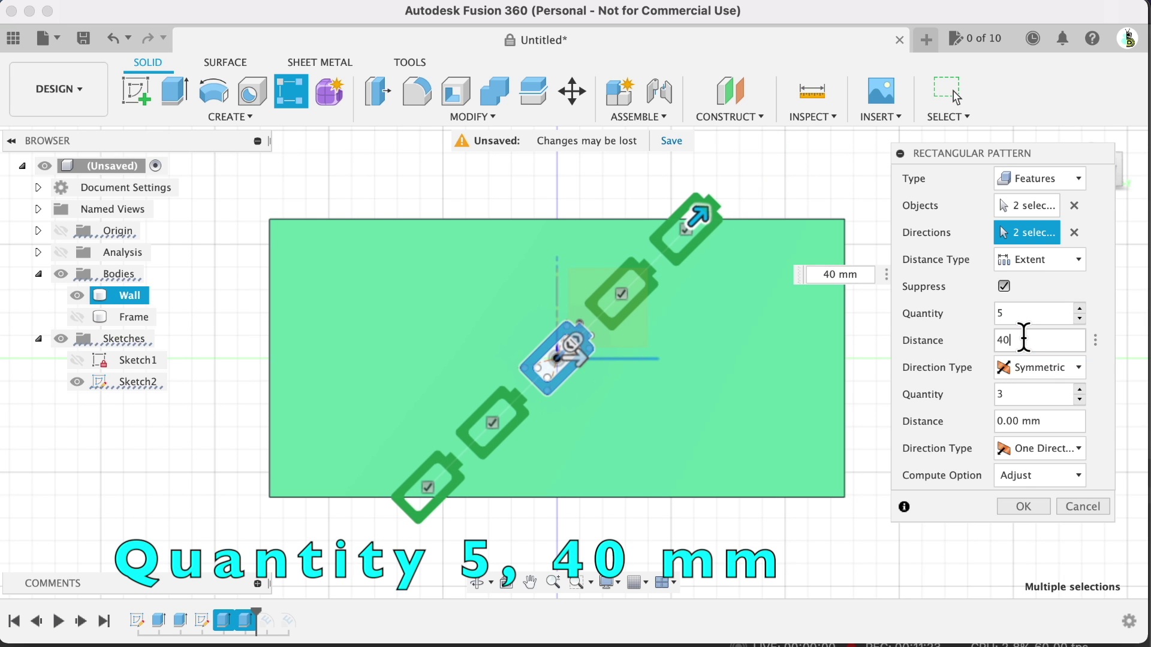
# Set the pattern's horizontal direction to symmetric, with a quantity of 12 and an extent distance of 110 mm
pyautogui.click(1032, 395)
pyautogui.write('5')
pyautogui.click(1051, 418)
pyautogui.write('50')
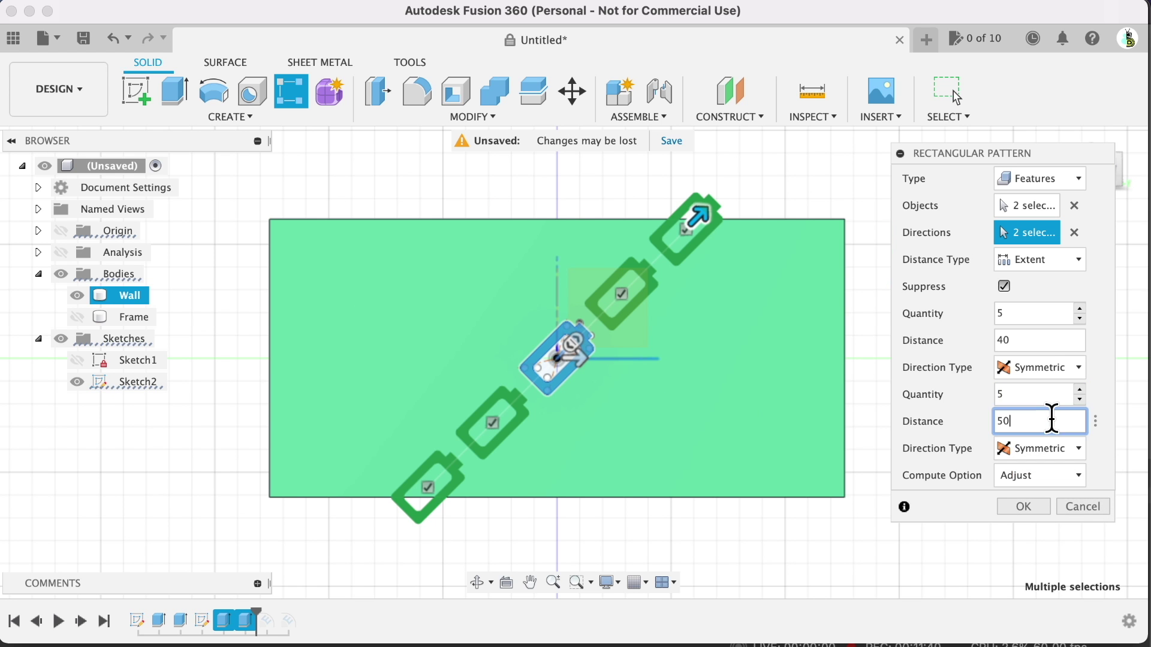
pyautogui.click(1079, 390)
pyautogui.doubleClick(1030, 419)
pyautogui.write('90')
pyautogui.click(1080, 390)
pyautogui.doubleClick(1031, 419)
pyautogui.write('110')
# Set the compute option to Optimized, create the rectangular pattern and reopen it for editing
pyautogui.click(1060, 314)
pyautogui.moveTo(989, 154); pyautogui.dragTo(905, 95)
pyautogui.click(1019, 400)
pyautogui.click(1007, 425)
pyautogui.click(997, 429)
pyautogui.doubleClick(269, 622)
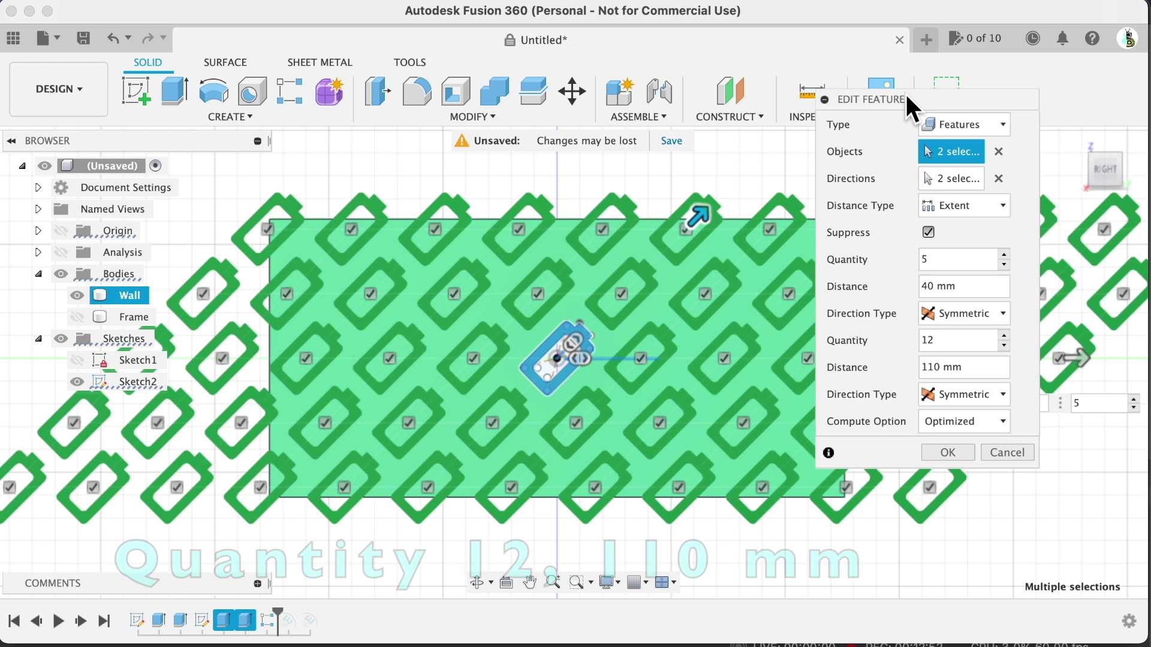
# Set the rectangular pattern's compute option to Identical and apply the edit
pyautogui.click(1003, 419)
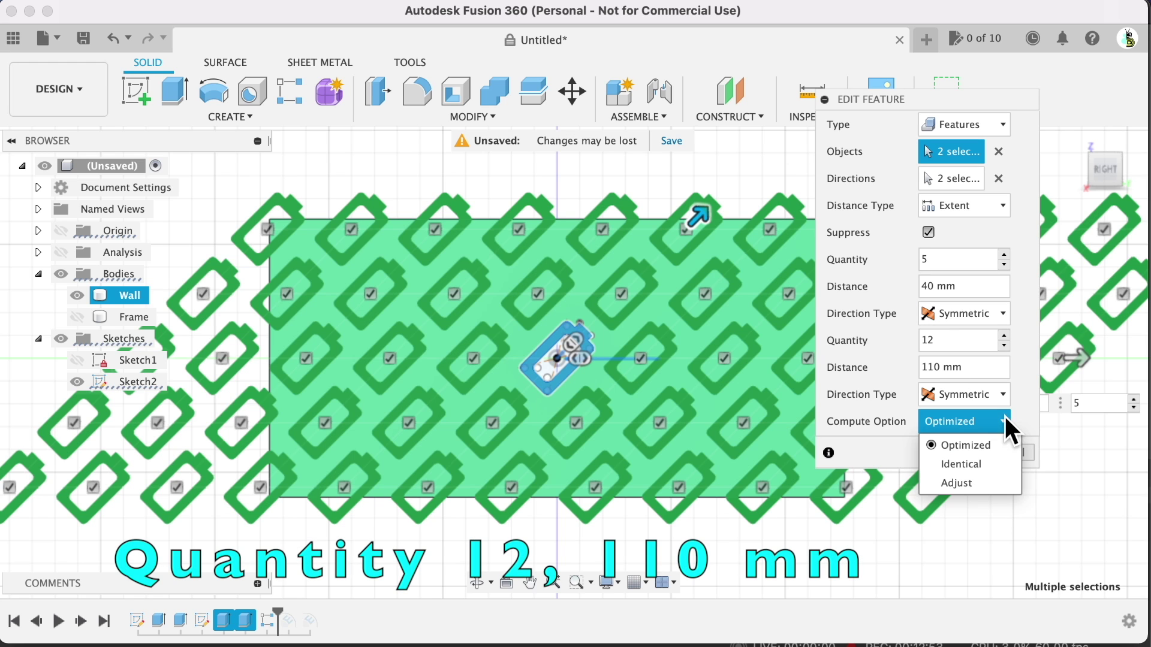
pyautogui.click(965, 465)
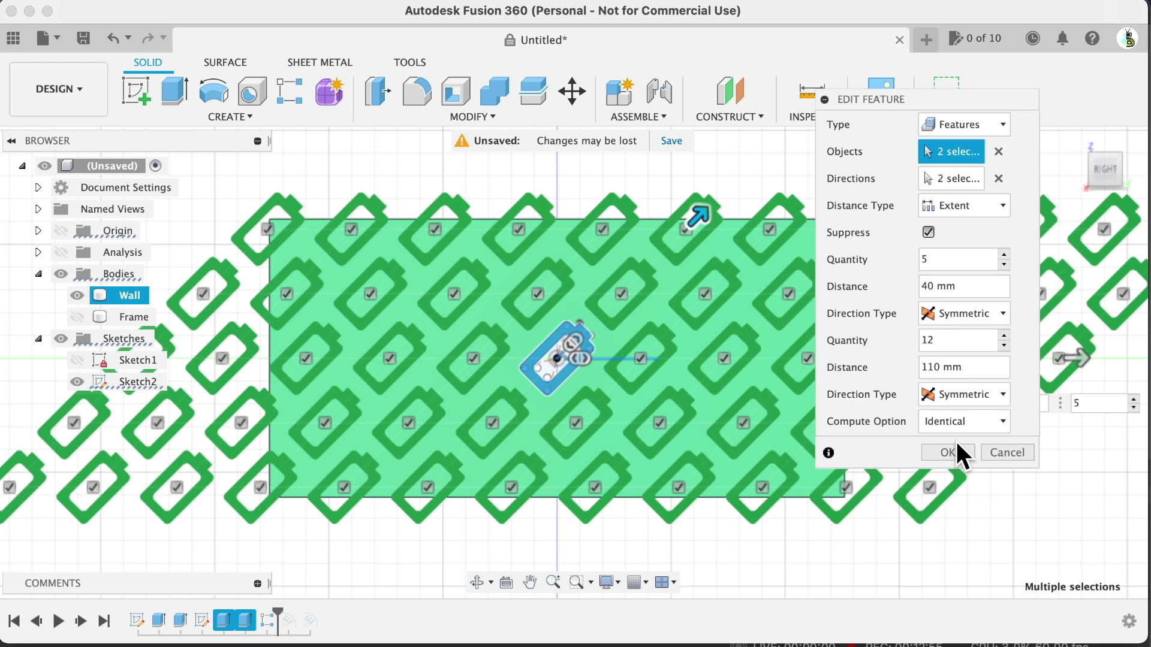
pyautogui.click(955, 454)
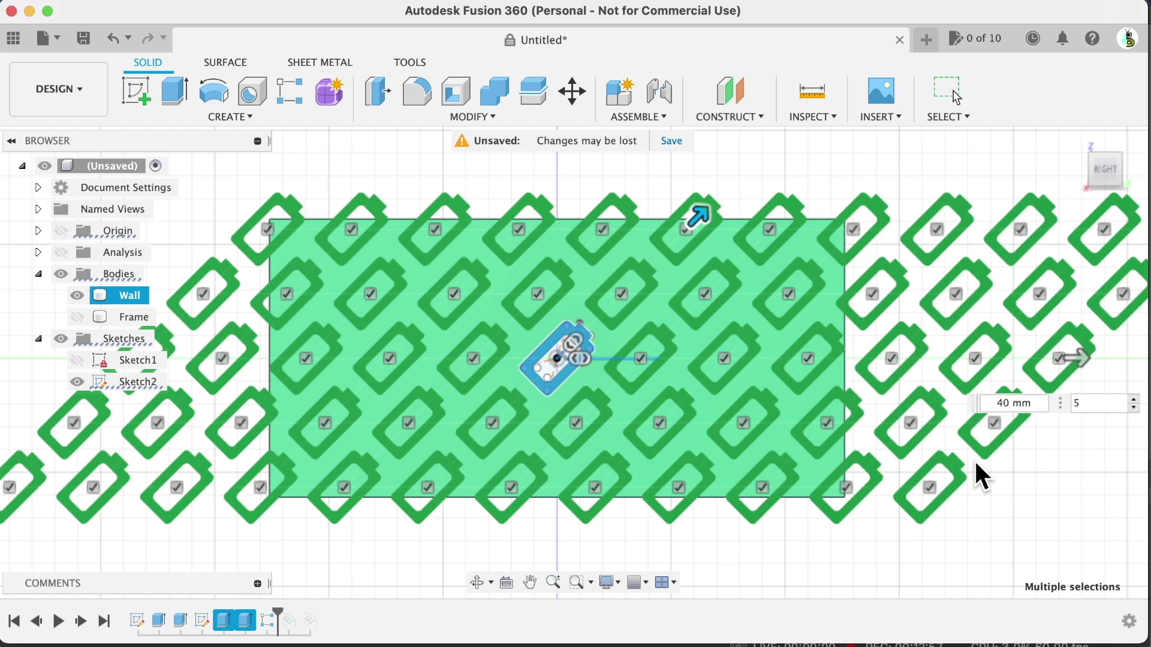
pyautogui.scroll(-5, 609, 331)
pyautogui.scroll(1, 479, 243)
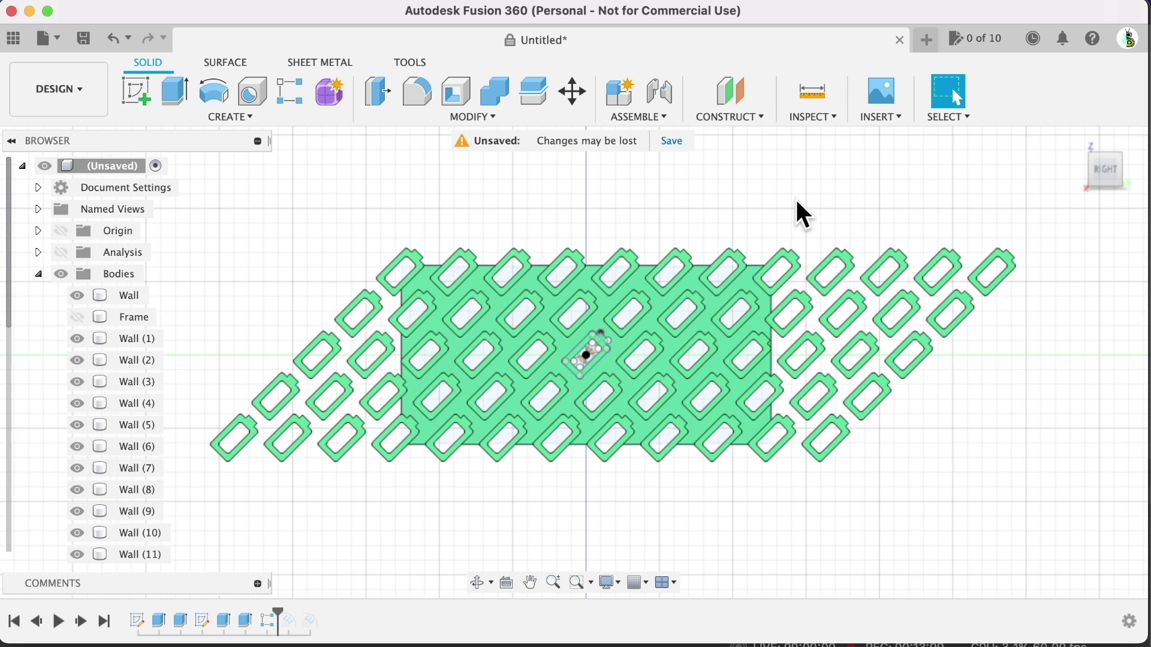
# Hide the loose slot bodies beyond the wall's right side and remove the detached bodies Wall (1) to (6) and Wall (8) beyond its left side
pyautogui.moveTo(794, 199); pyautogui.dragTo(1043, 506)
pyautogui.press('v')
pyautogui.click(187, 292)
pyautogui.moveTo(187, 291); pyautogui.dragTo(276, 286, button='middle')
pyautogui.moveTo(250, 210); pyautogui.dragTo(470, 485)
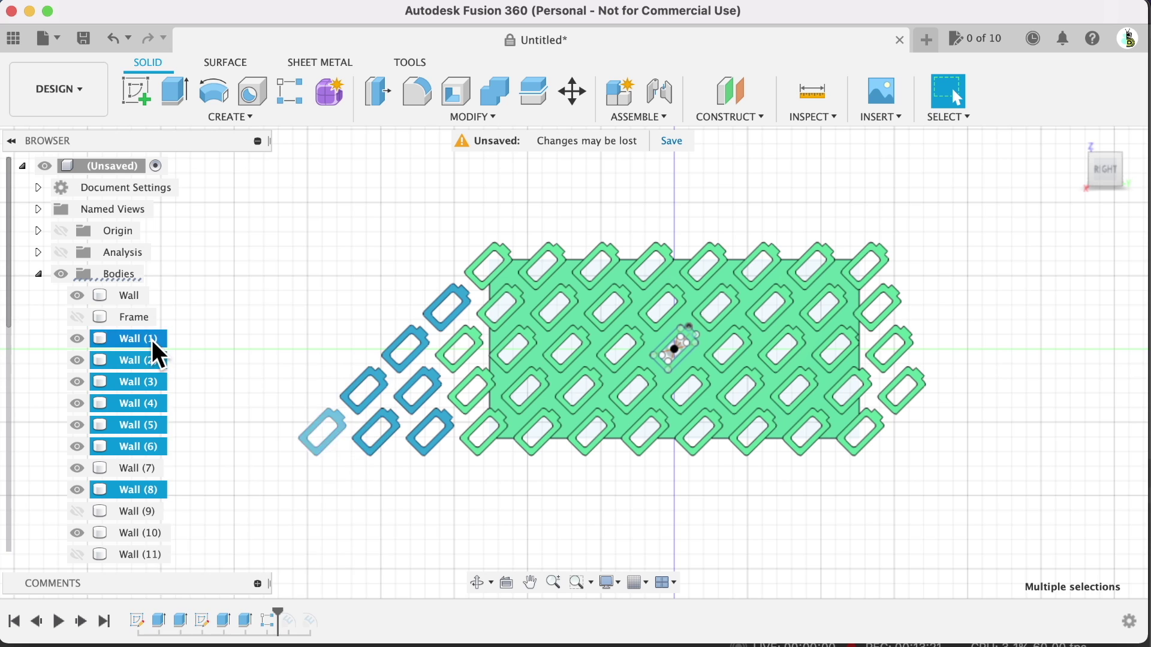
pyautogui.rightClick(152, 340)
pyautogui.click(201, 582)
# Remove the hidden stray bodies Wall (14) through Wall (21)
pyautogui.scroll(-5, 130, 419)
pyautogui.click(135, 339)
pyautogui.keyDown('shift'); pyautogui.click(137, 487); pyautogui.keyUp('shift')
pyautogui.rightClick(137, 483)
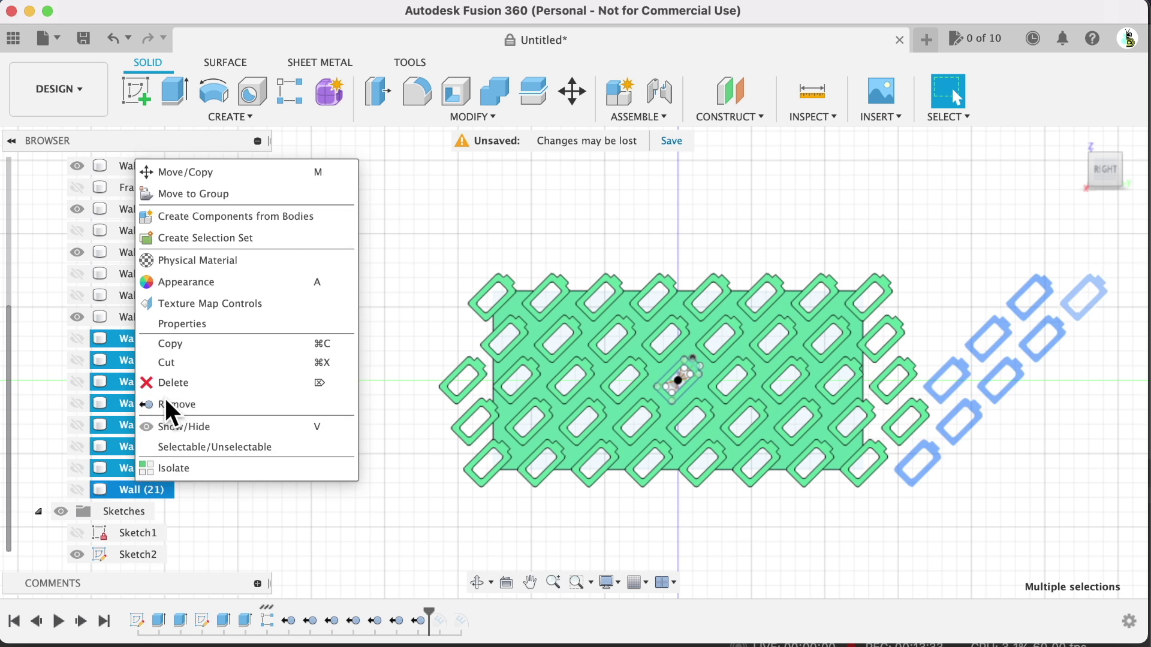
pyautogui.click(166, 400)
# Remove the other hidden stray bodies, Wall (11), Wall (12) and Wall (9)
pyautogui.click(144, 404)
pyautogui.keyDown('shift'); pyautogui.click(149, 424); pyautogui.keyUp('shift')
pyautogui.rightClick(149, 424)
pyautogui.click(192, 344)
pyautogui.rightClick(141, 354)
pyautogui.click(183, 268)
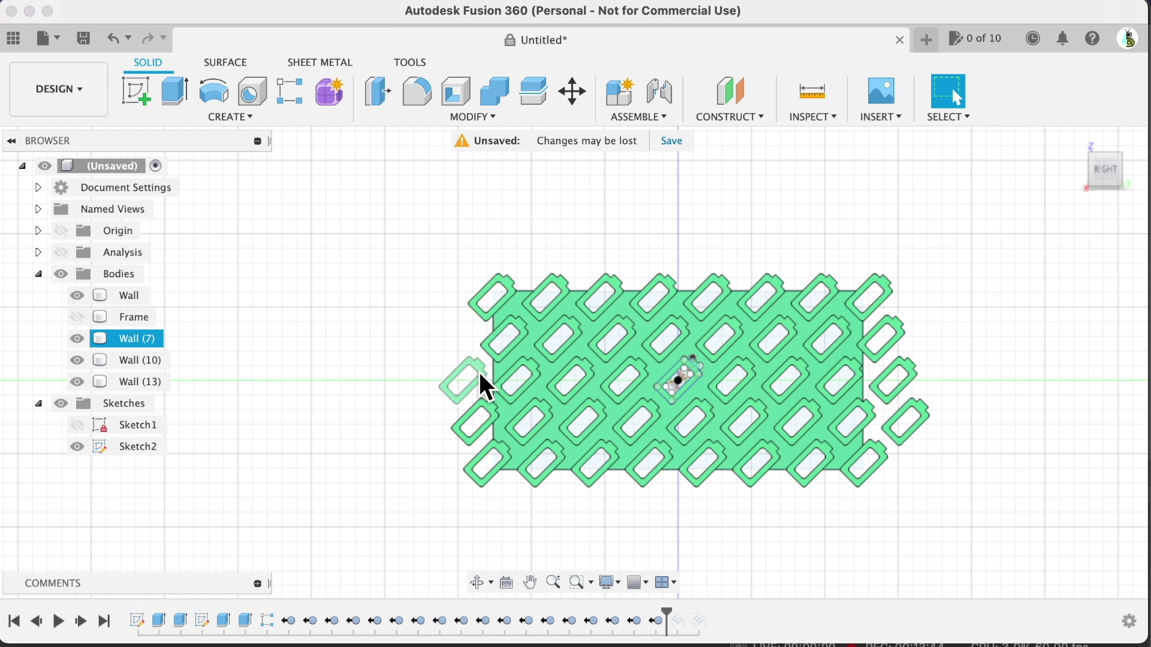
# Remove the last detached slot bodies, Wall (7), Wall (10) and Wall (13), and show the Frame body
pyautogui.click(146, 340)
pyautogui.keyDown('shift'); pyautogui.click(146, 360); pyautogui.keyUp('shift')
pyautogui.keyDown('shift'); pyautogui.click(146, 380); pyautogui.keyUp('shift')
pyautogui.rightClick(146, 380)
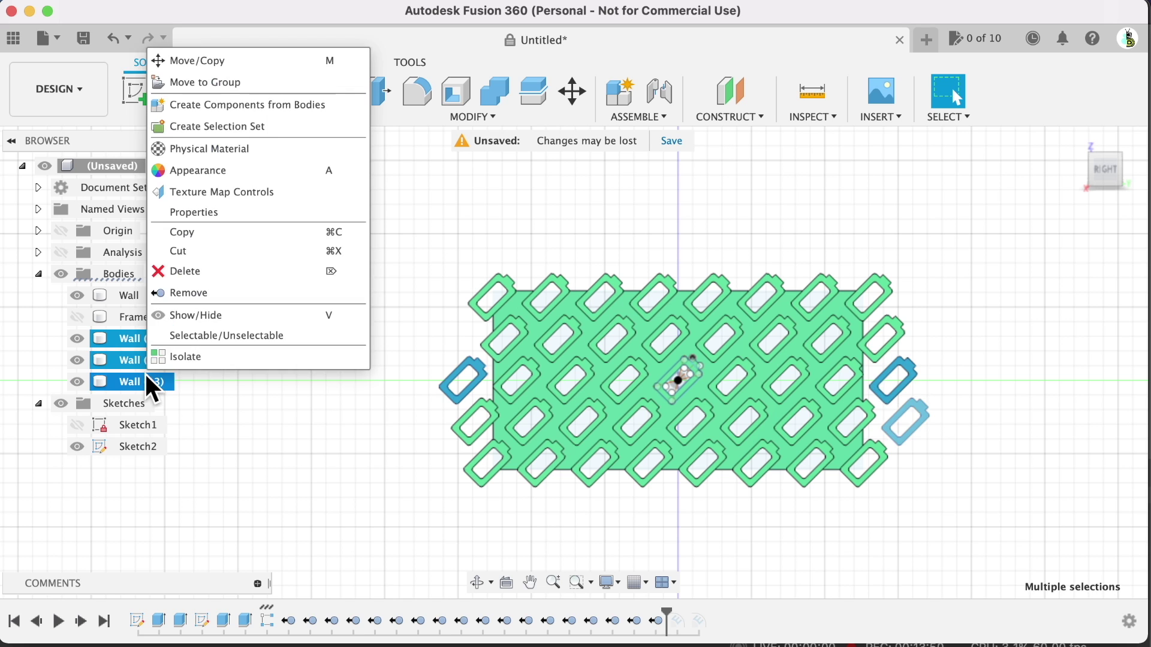
pyautogui.click(196, 292)
pyautogui.click(77, 317)
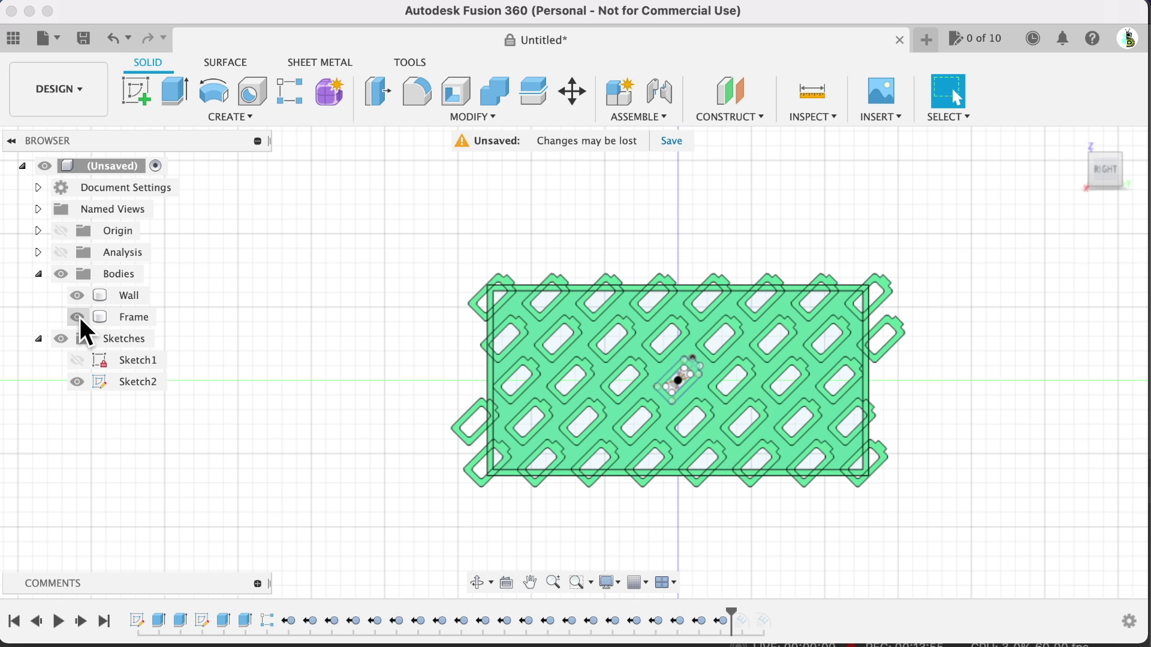
# Combine with the Cut operation, using Wall as the target body and Frame as the tool body, keeping the tool body
pyautogui.click(498, 90)
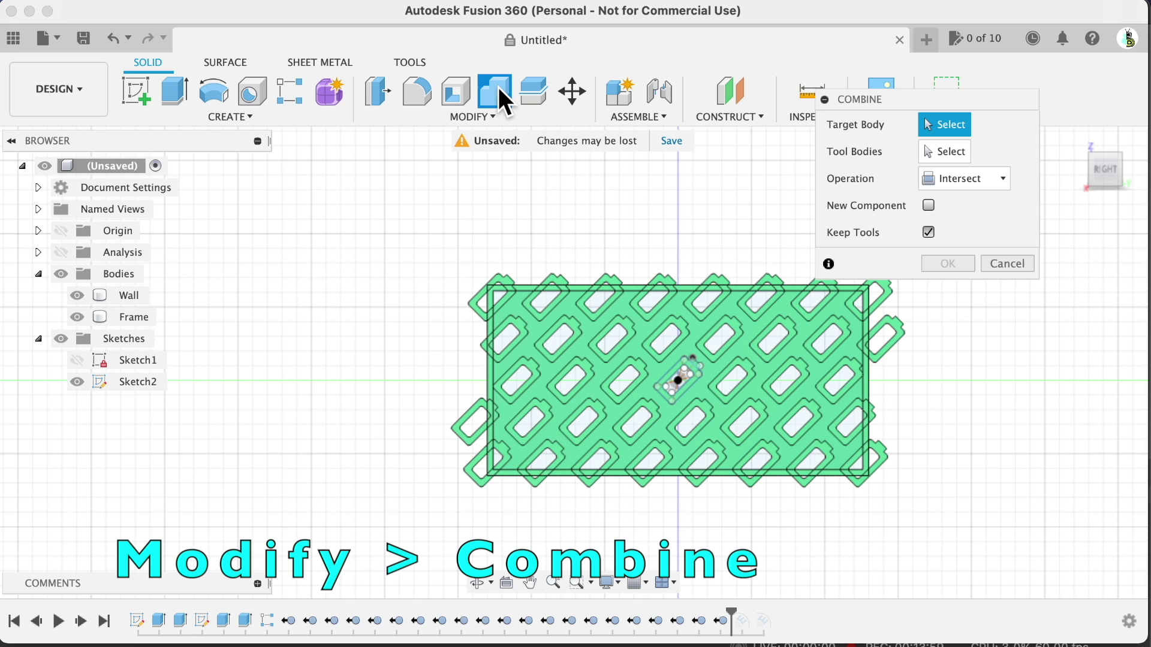
pyautogui.click(577, 304)
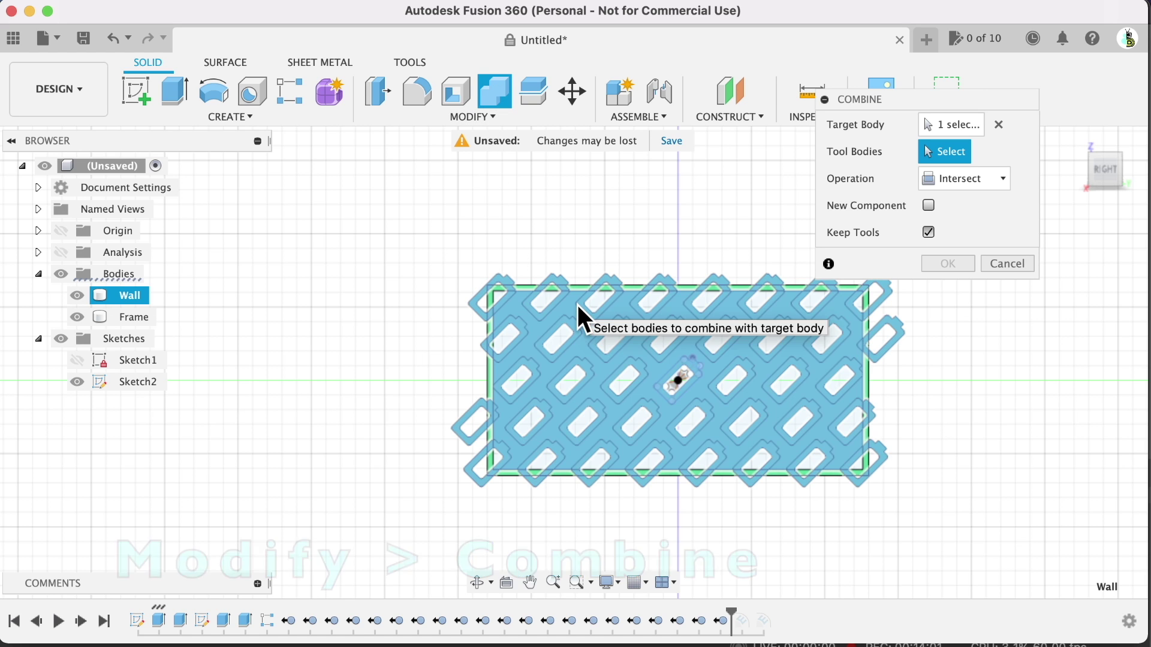
pyautogui.click(583, 286)
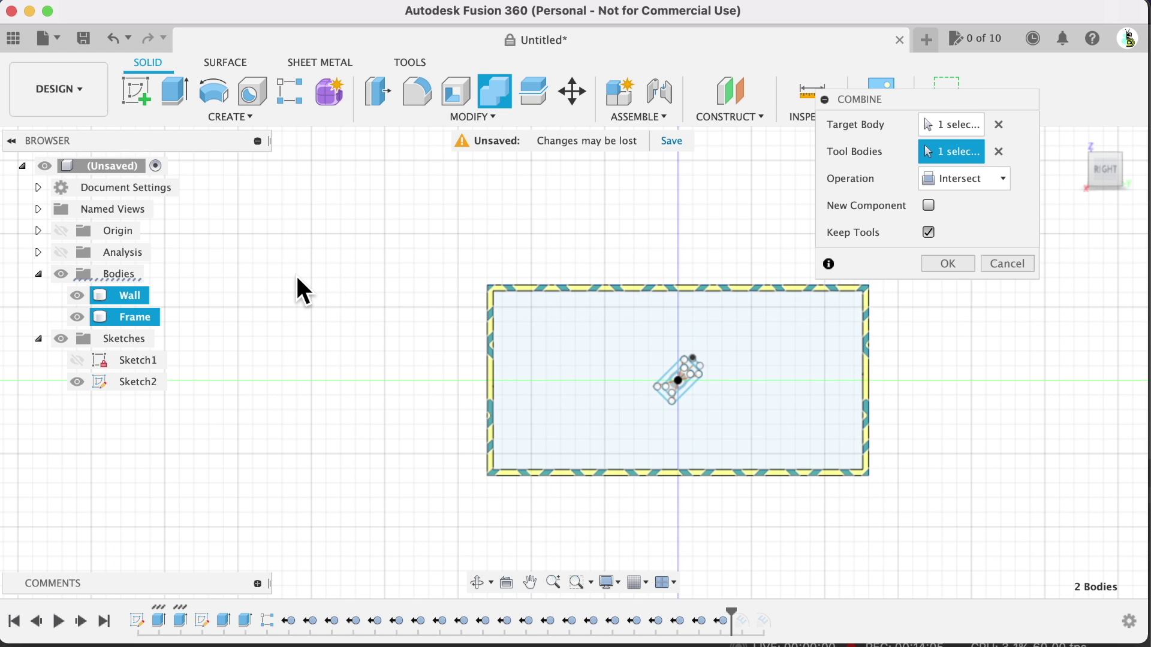
pyautogui.click(963, 175)
pyautogui.click(948, 219)
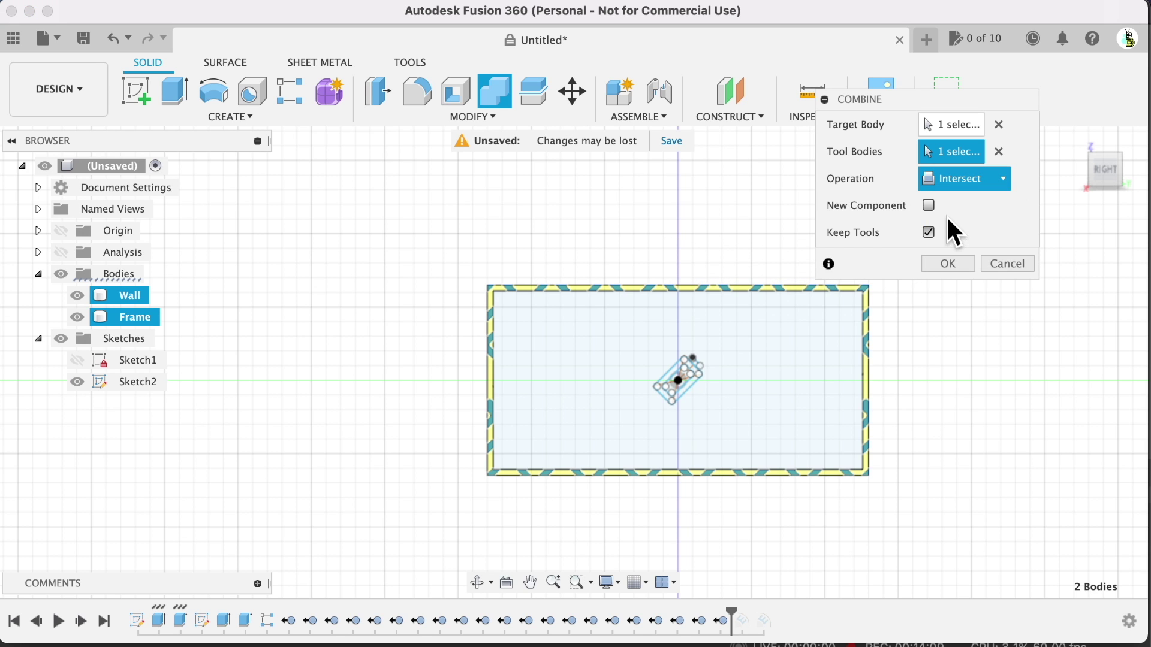
pyautogui.click(930, 232)
pyautogui.click(953, 263)
# Remove the cut-off slot pieces outside the frame, bodies Wall (1) through Wall (20)
pyautogui.click(142, 338)
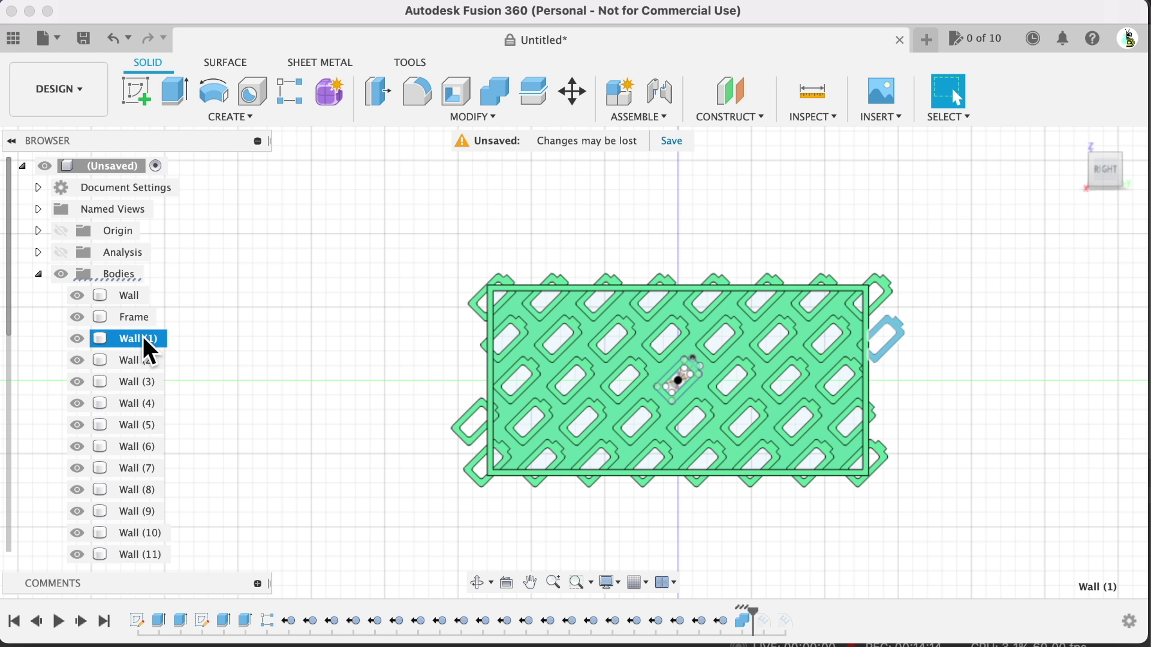
pyautogui.scroll(-5, 129, 406)
pyautogui.keyDown('shift'); pyautogui.click(128, 488); pyautogui.keyUp('shift')
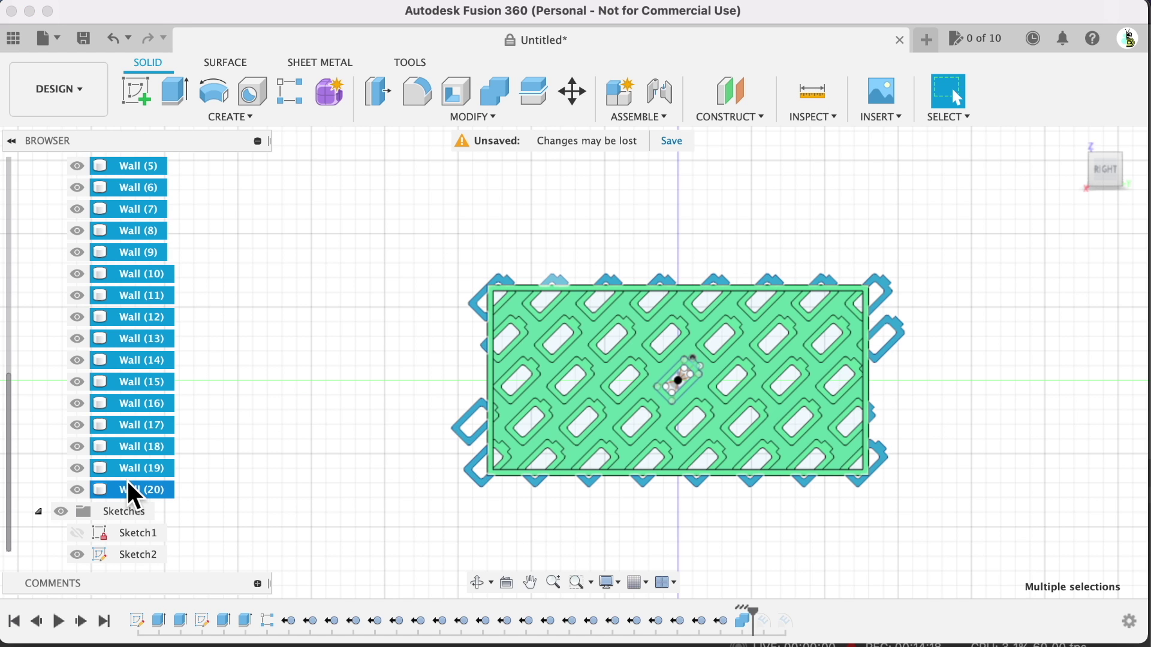
pyautogui.rightClick(127, 483)
pyautogui.click(171, 398)
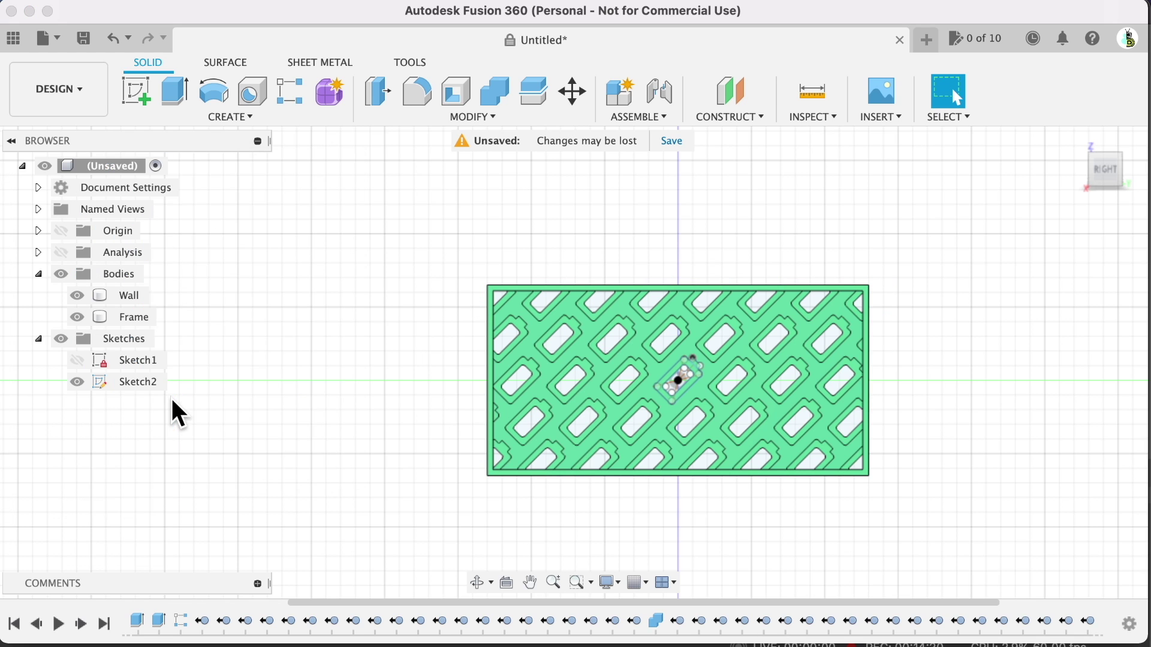
# Hide Sketch2 and inspect the raised slots on the finished panel up close
pyautogui.click(78, 381)
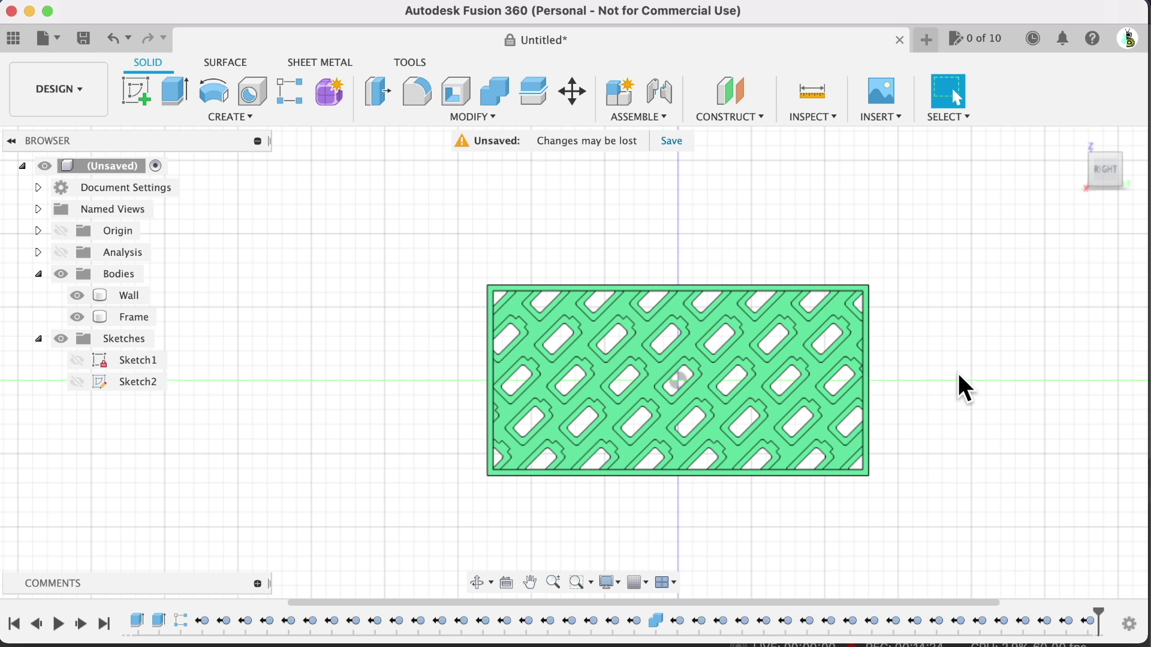
pyautogui.scroll(5, 963, 371)
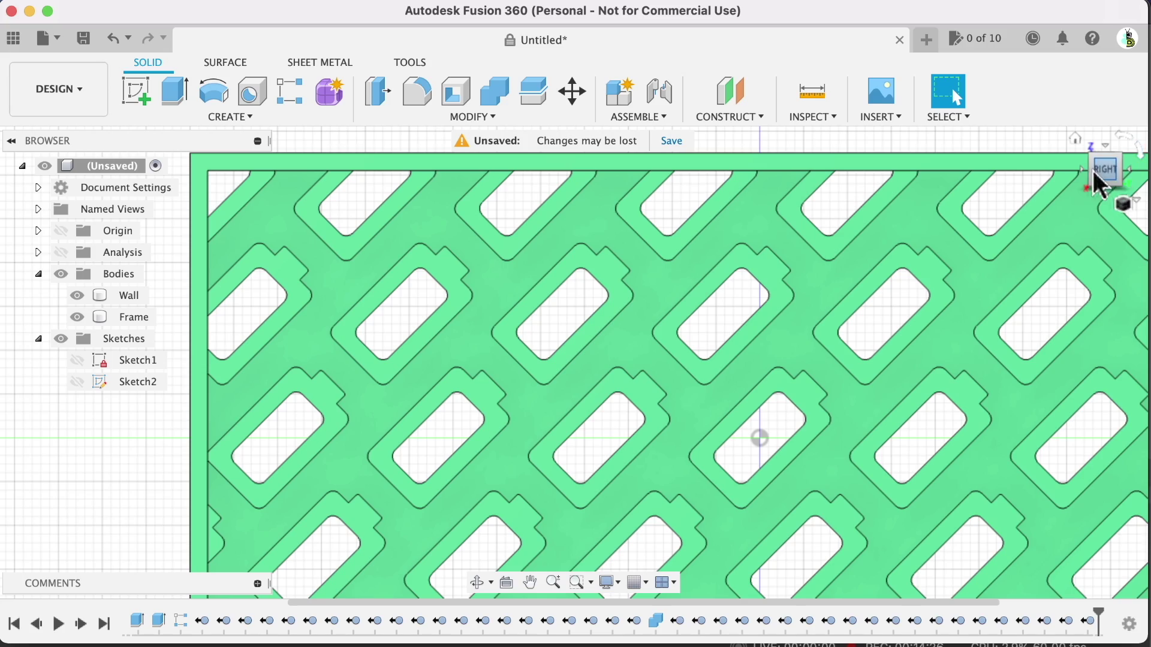
pyautogui.click(1089, 157)
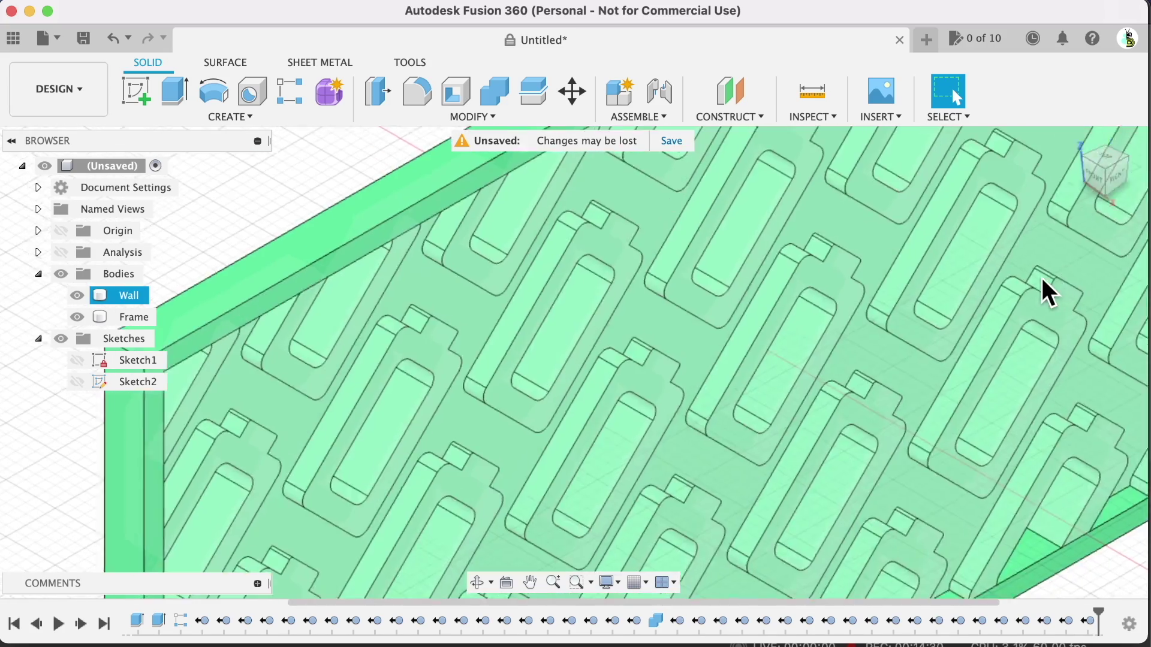